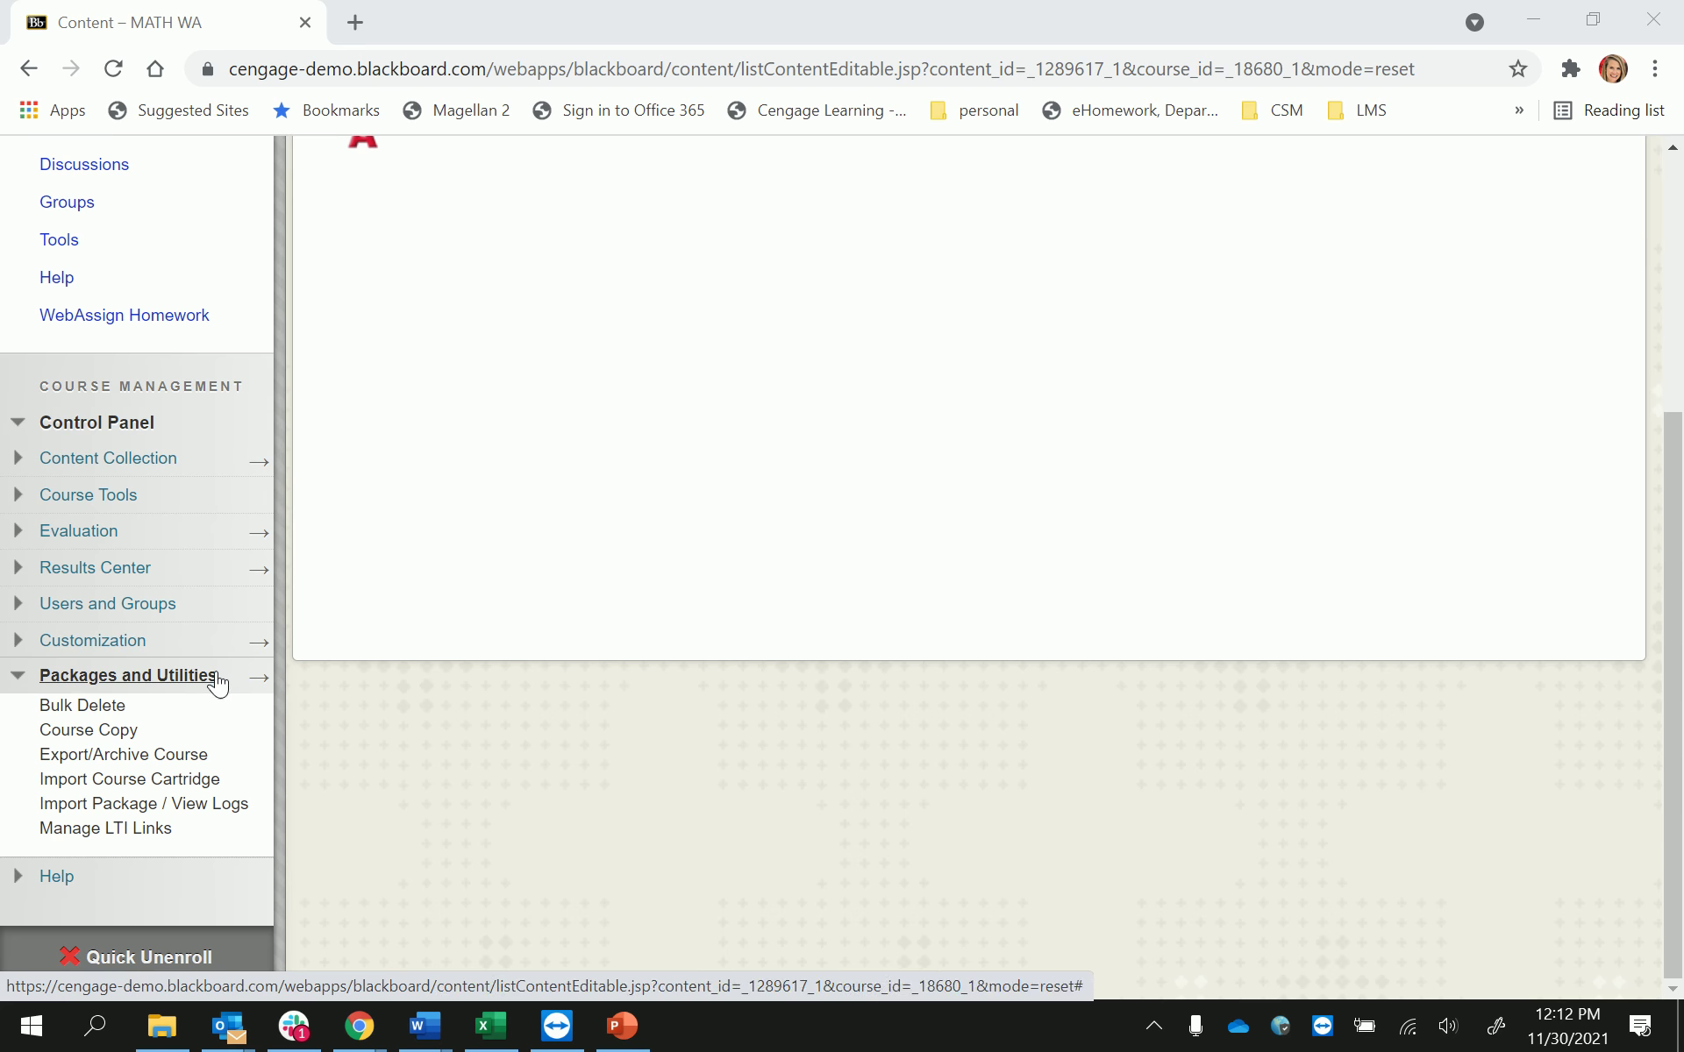
Start a course copy from MATH WA and set the copy type to Copy Course Materials into an Existing Course.
left_click(115, 737)
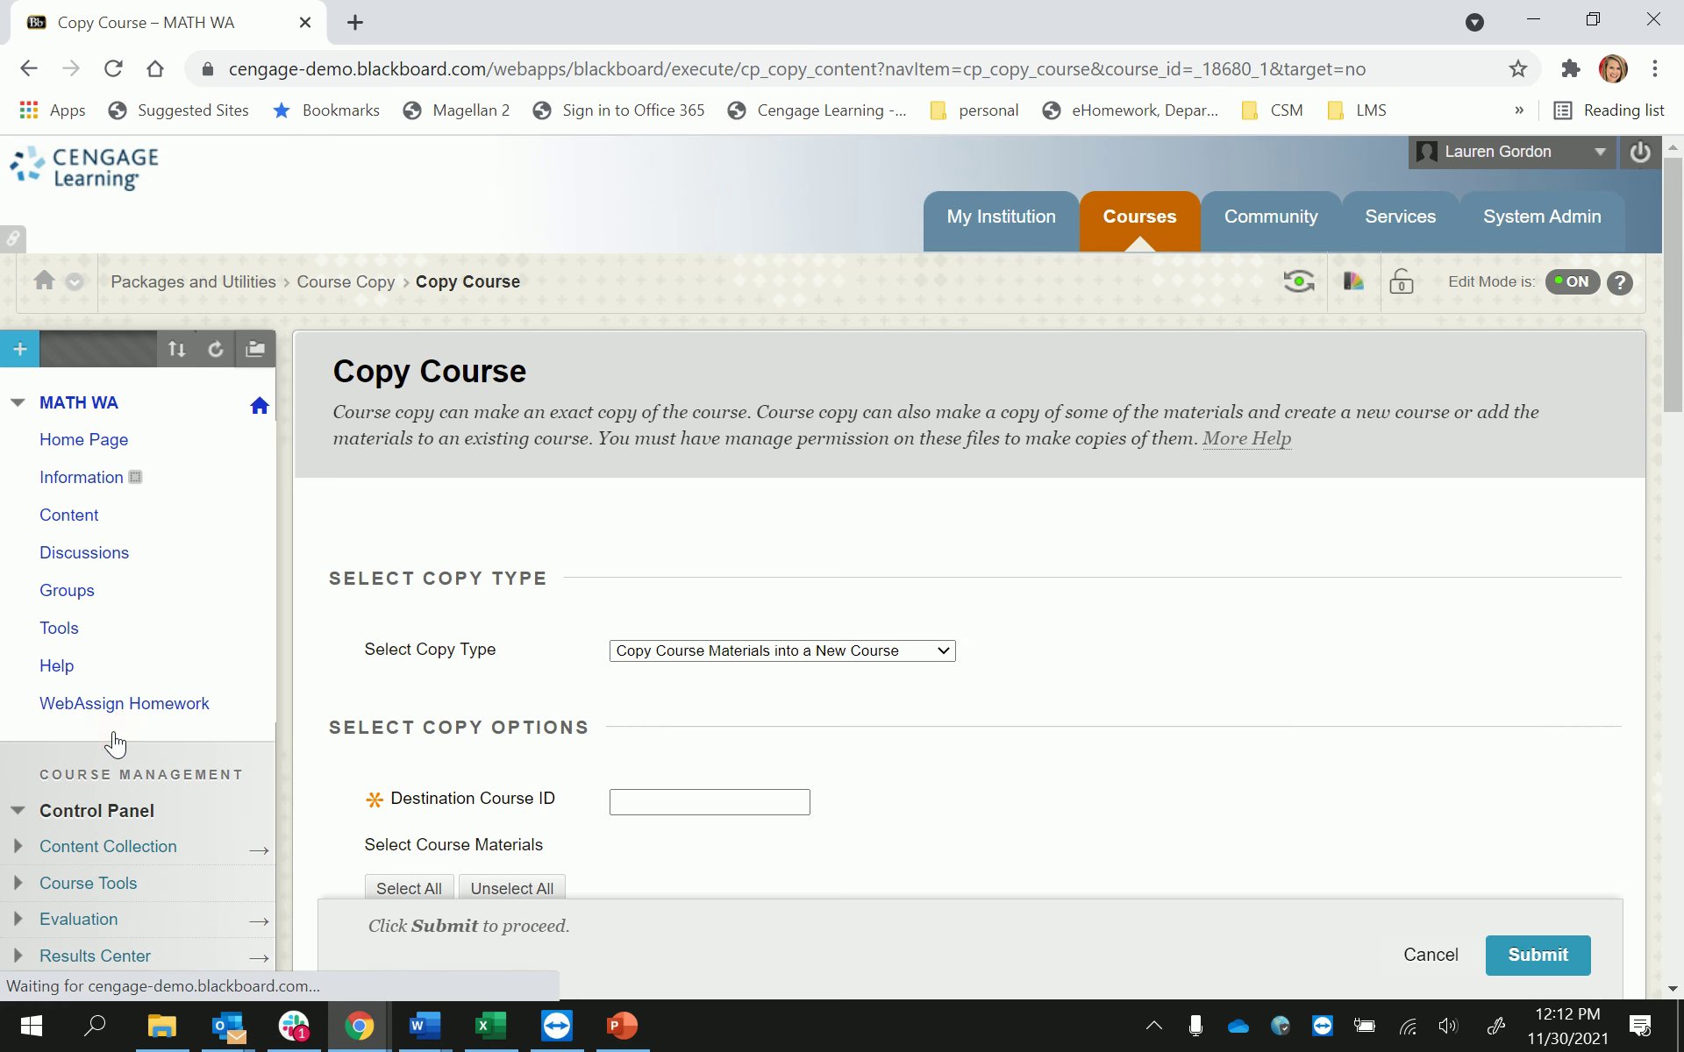
left_click(786, 650)
left_click(802, 725)
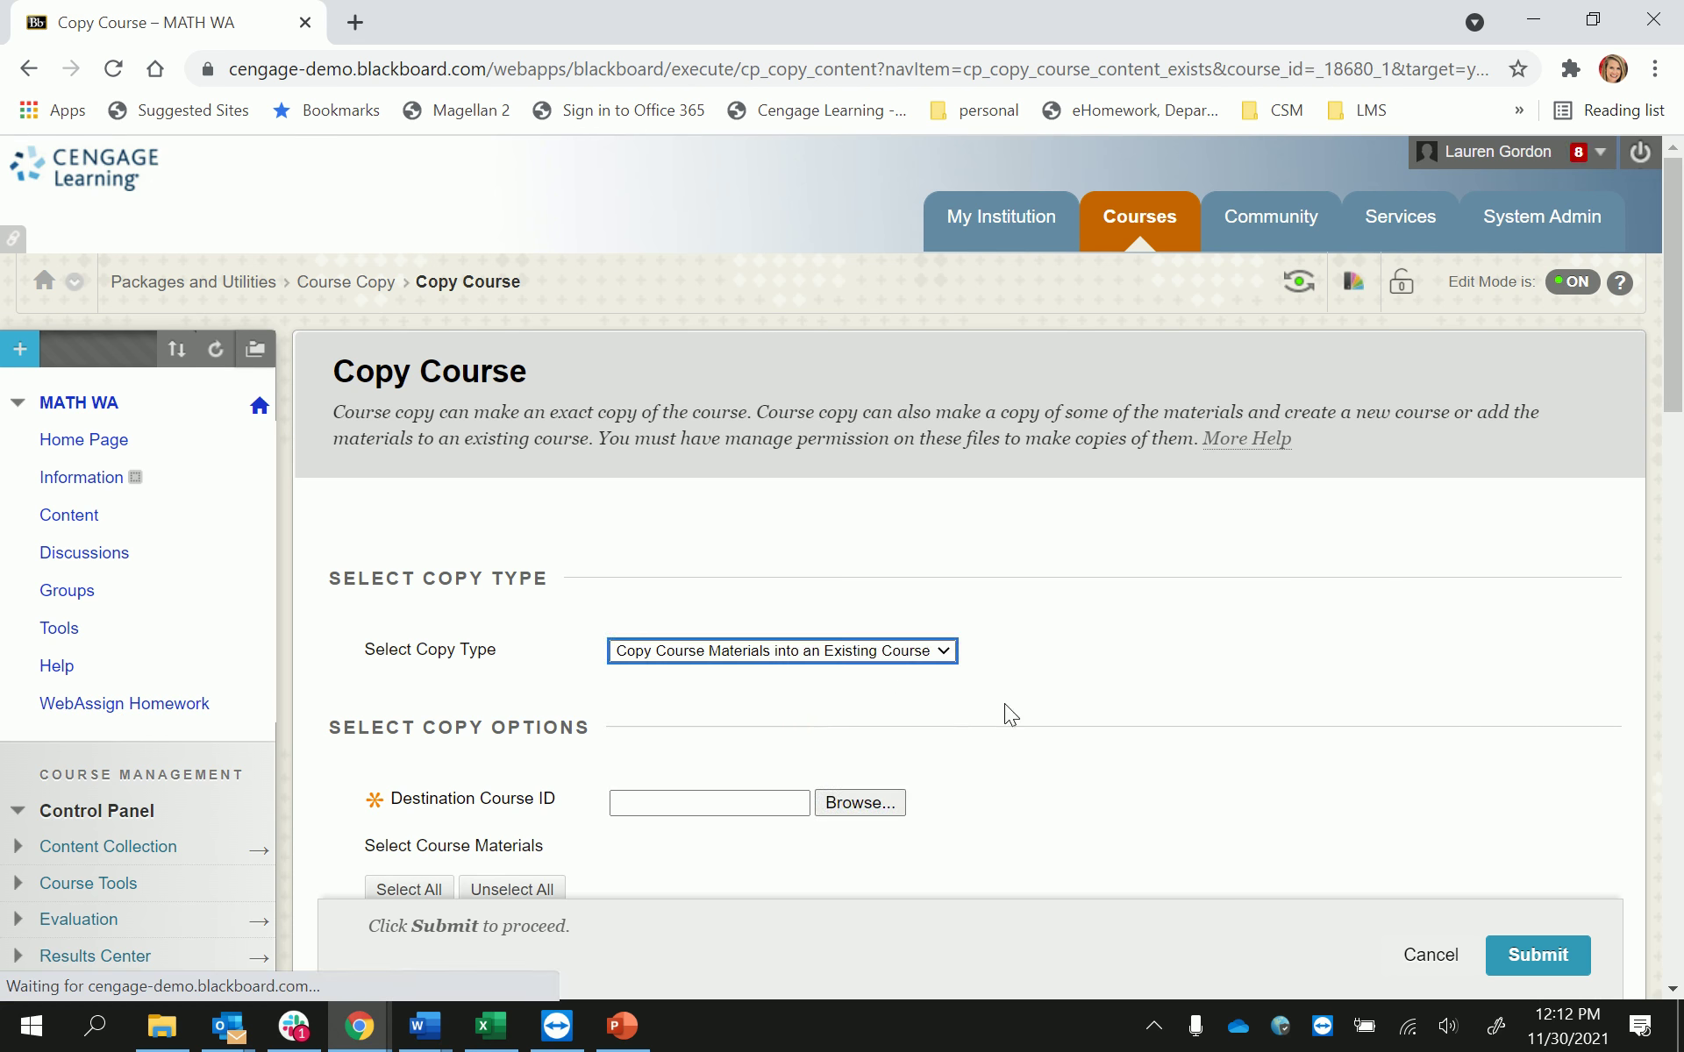
Choose BB_demo_Spr22 (WA course copy) from the course list as the destination course for the copy.
scroll(1009, 706, "down", 3)
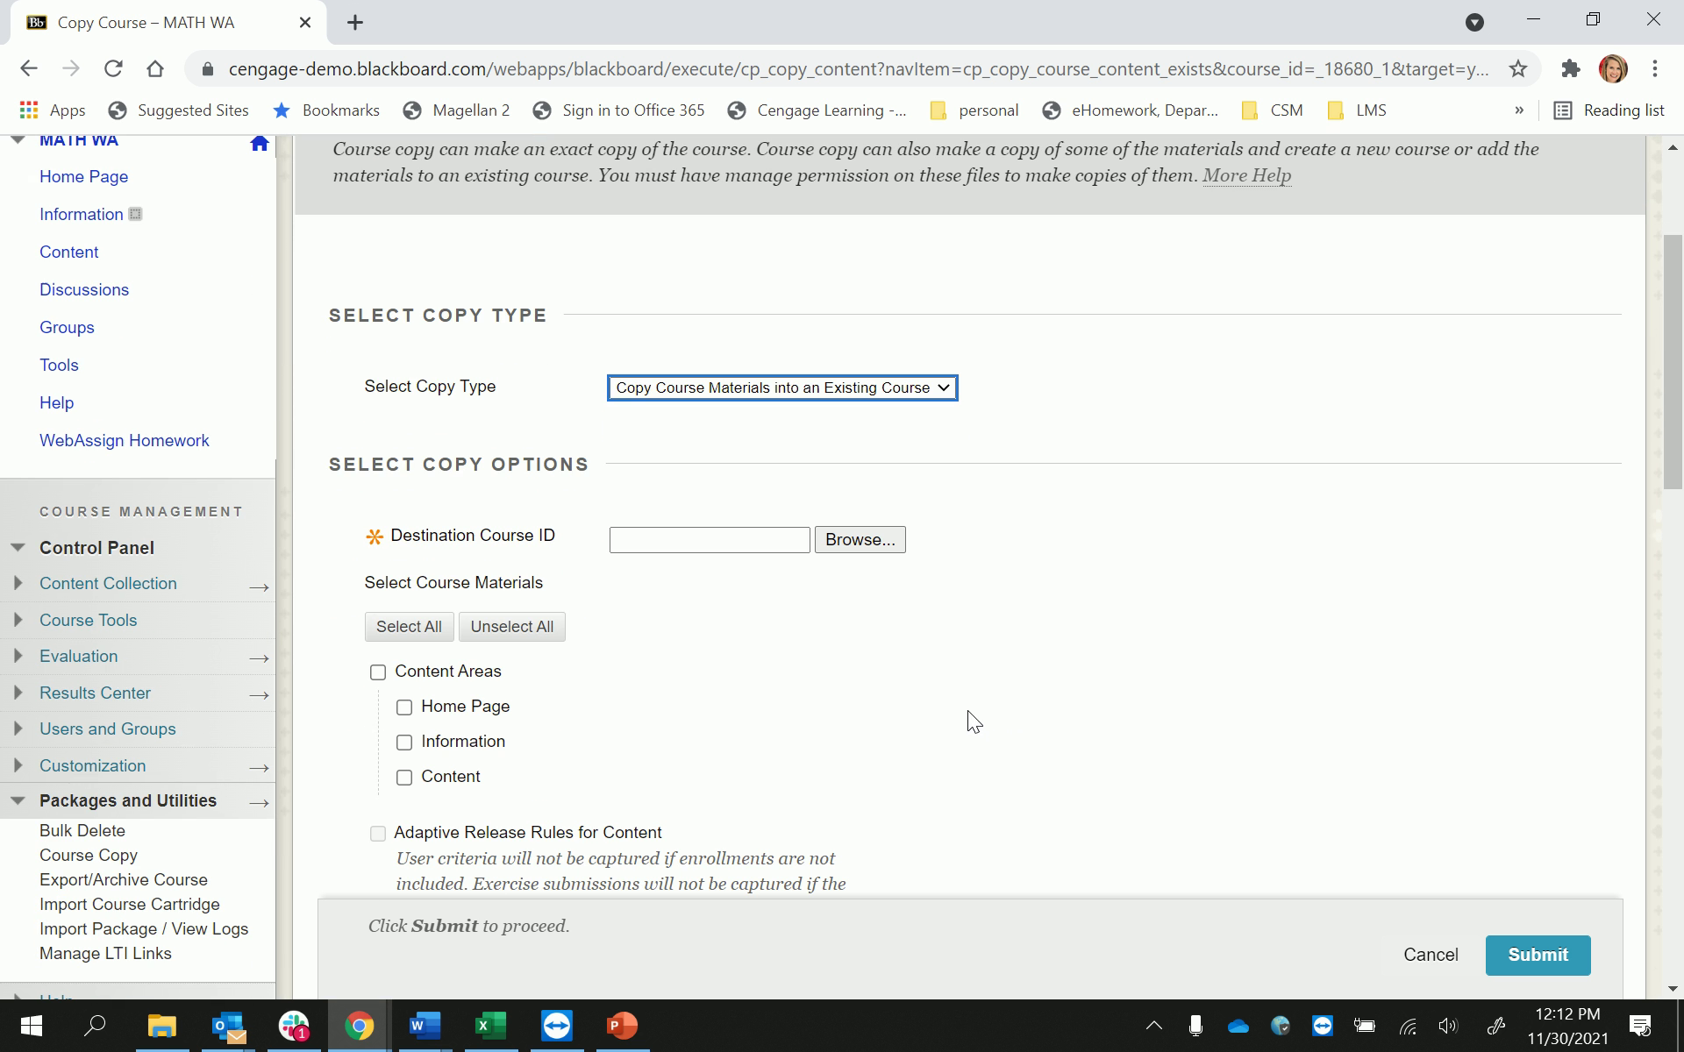
left_click(887, 548)
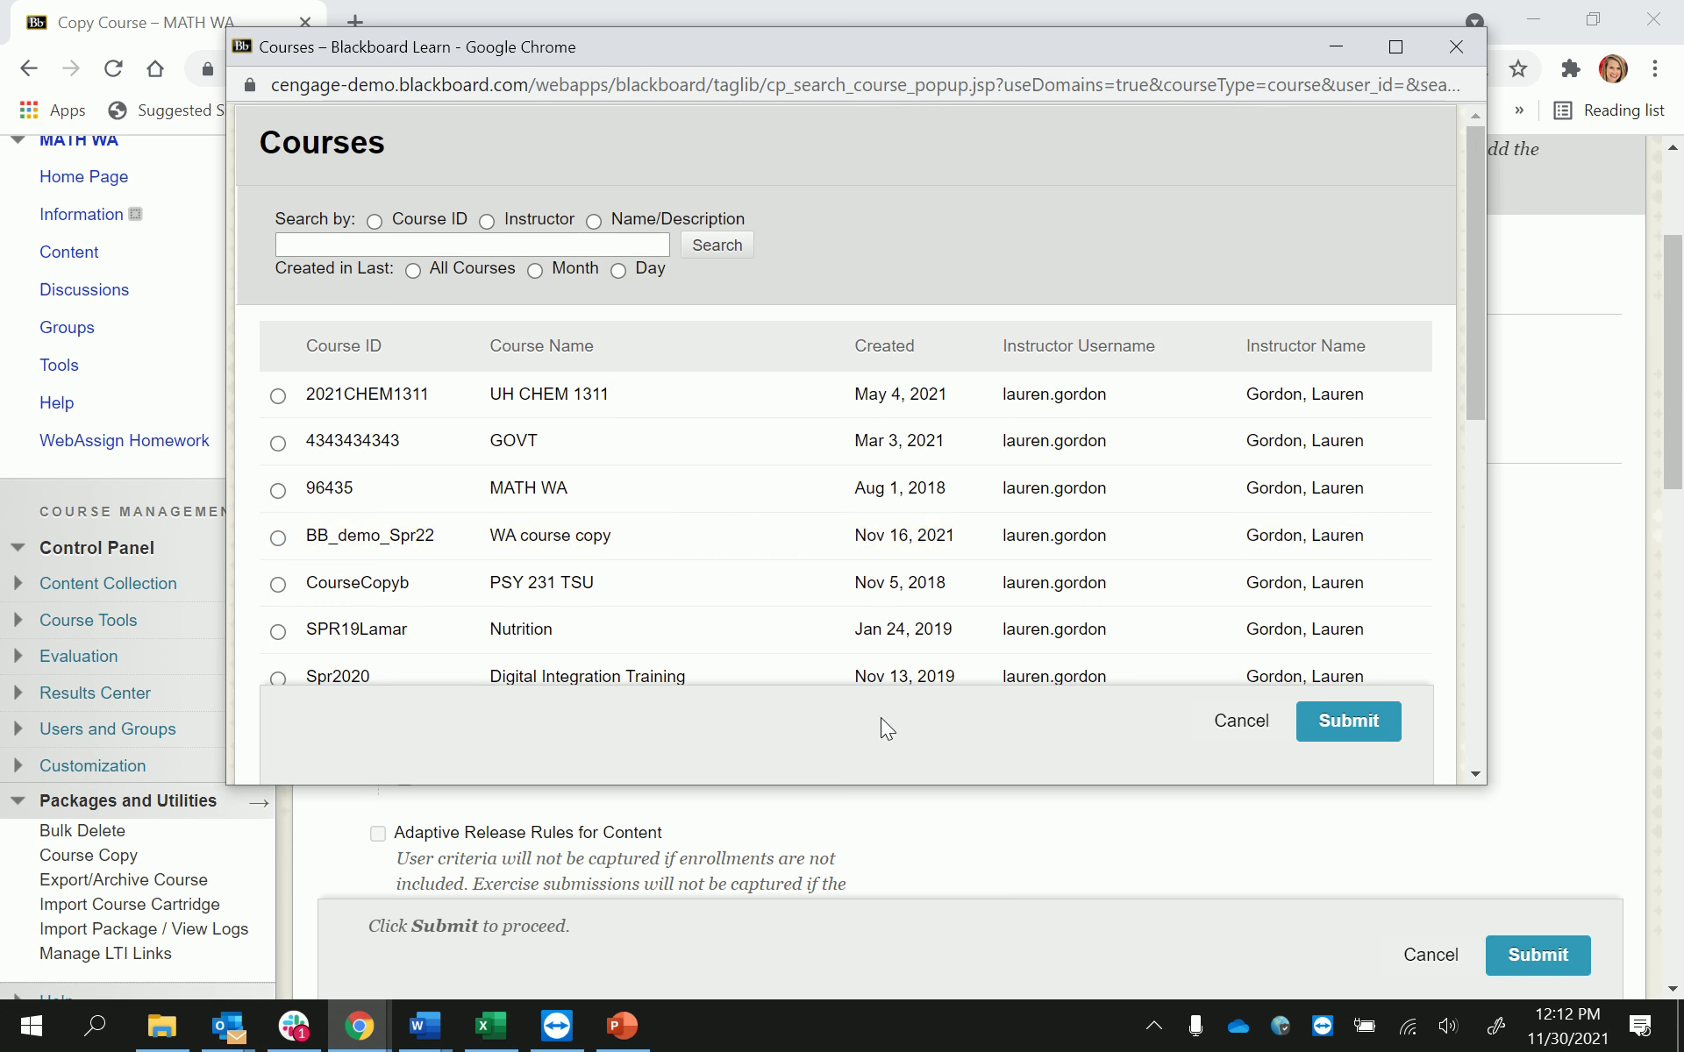
scroll(607, 526, "down", 3)
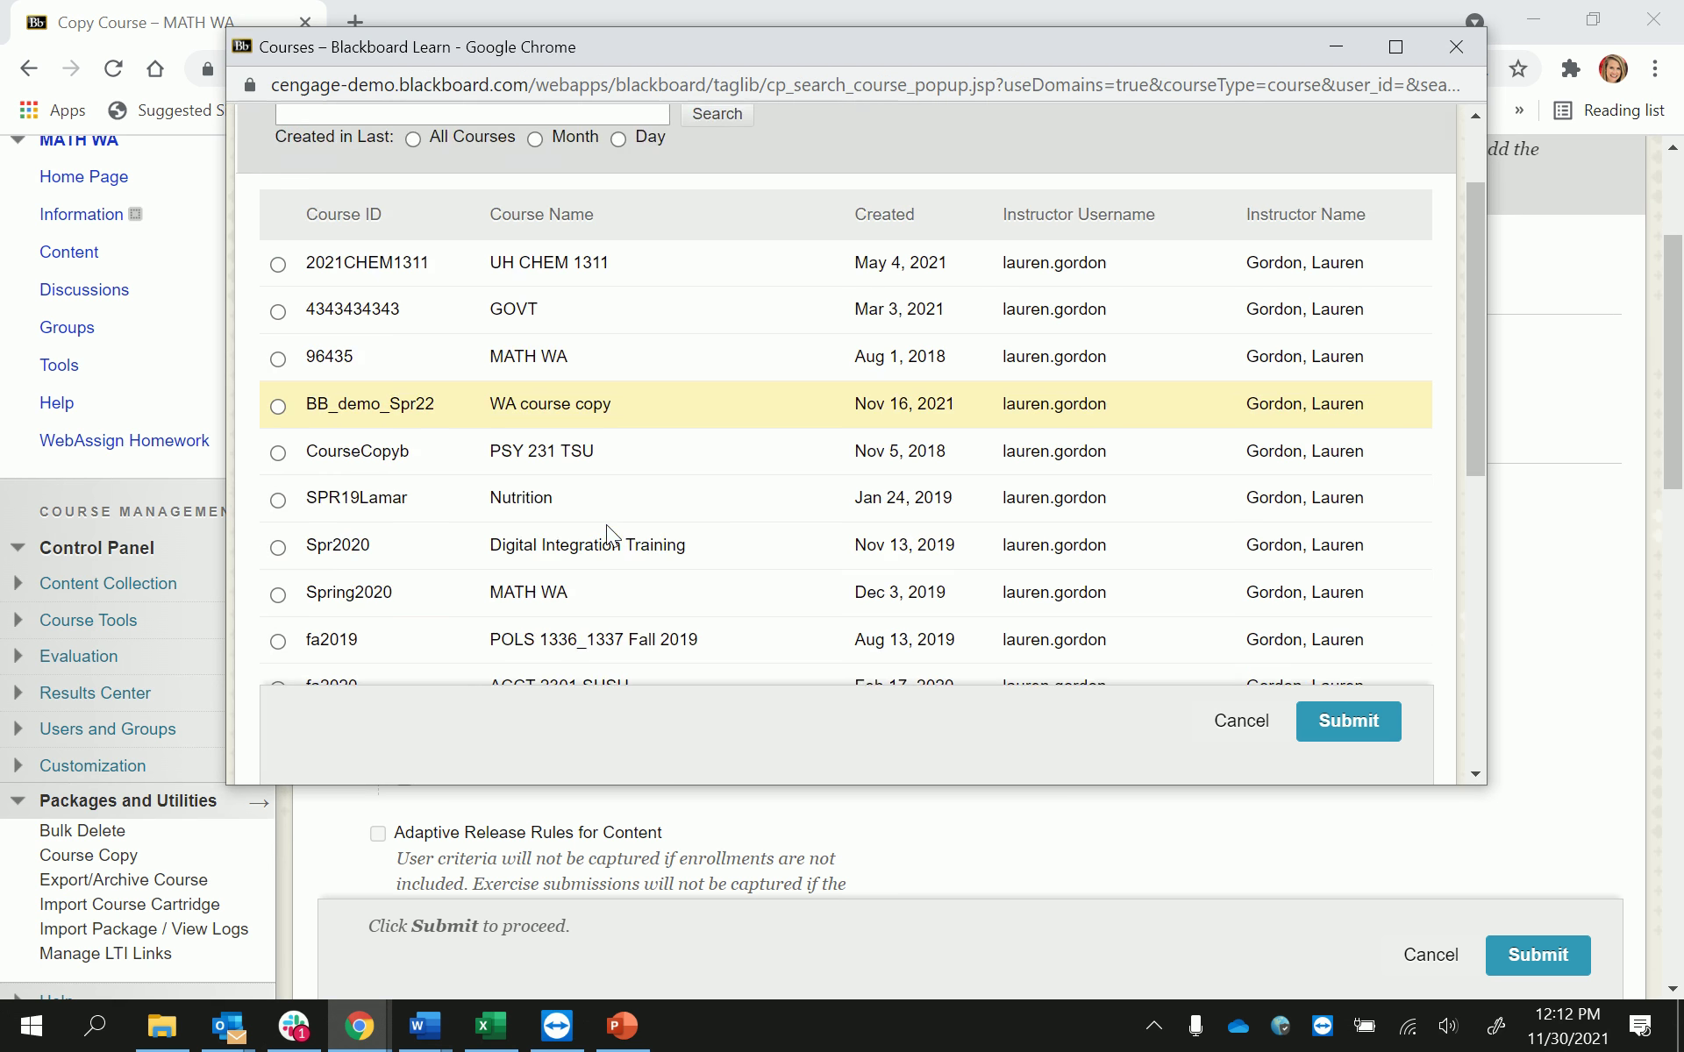
scroll(605, 544, "down", 6)
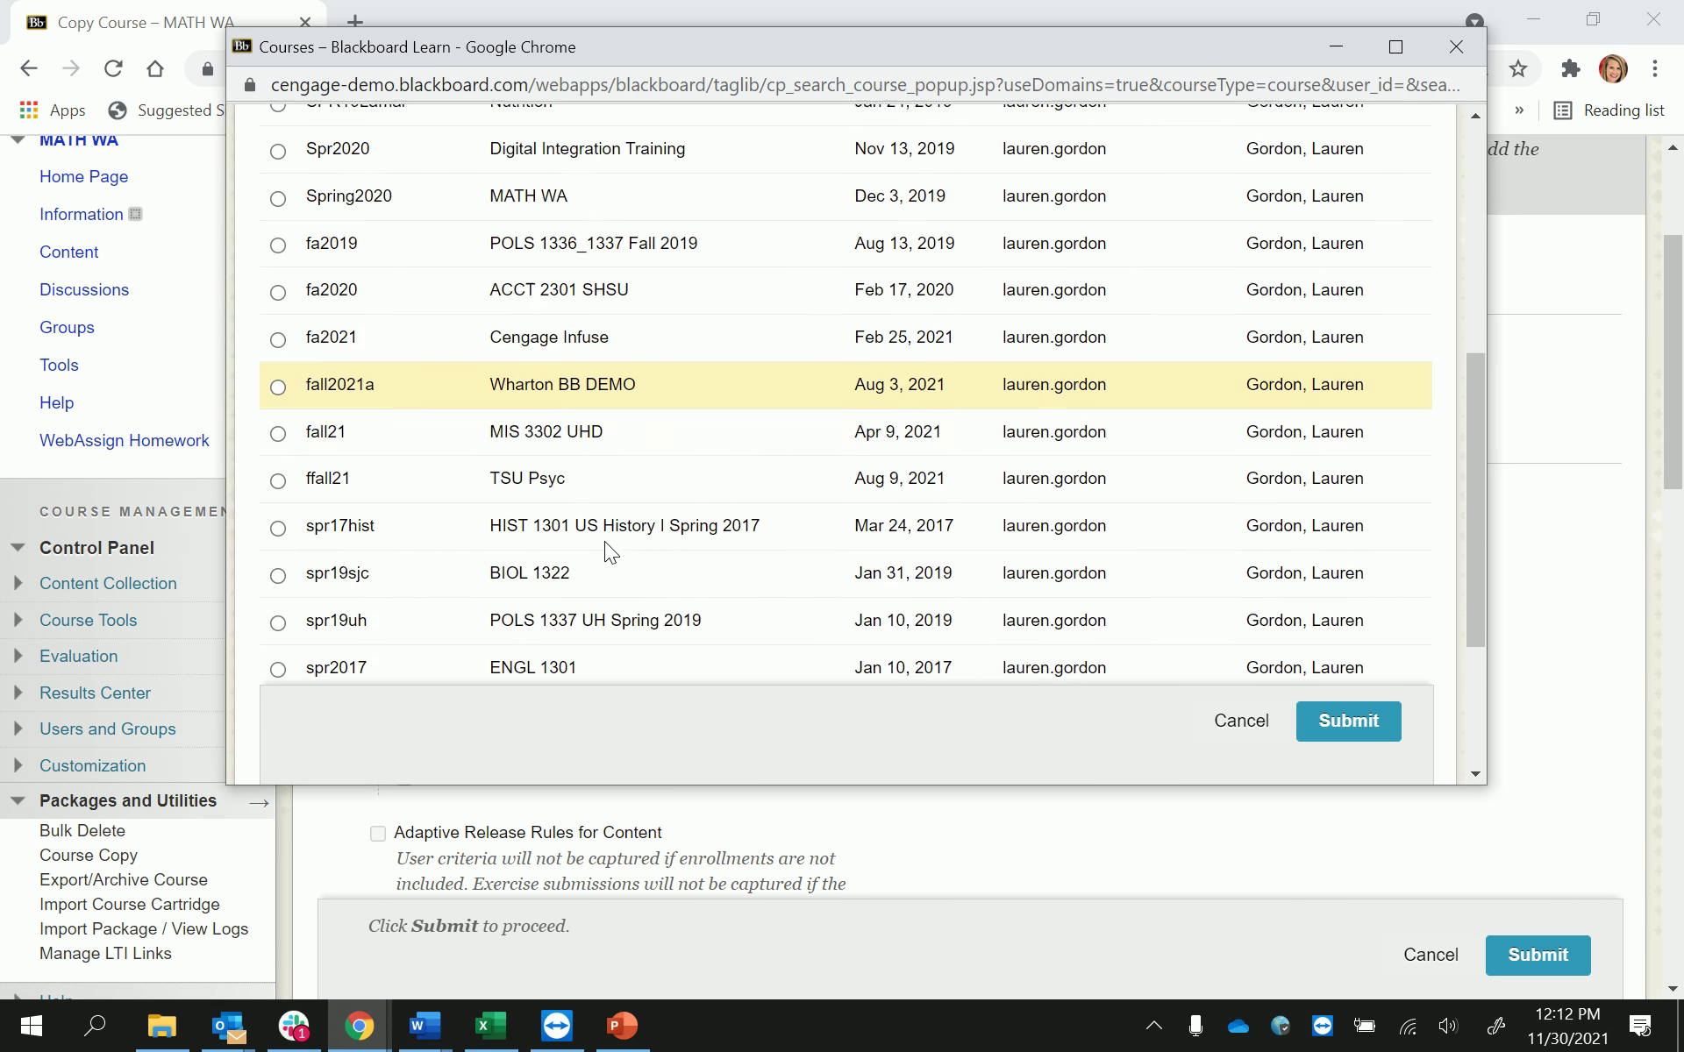
scroll(607, 540, "up", 5)
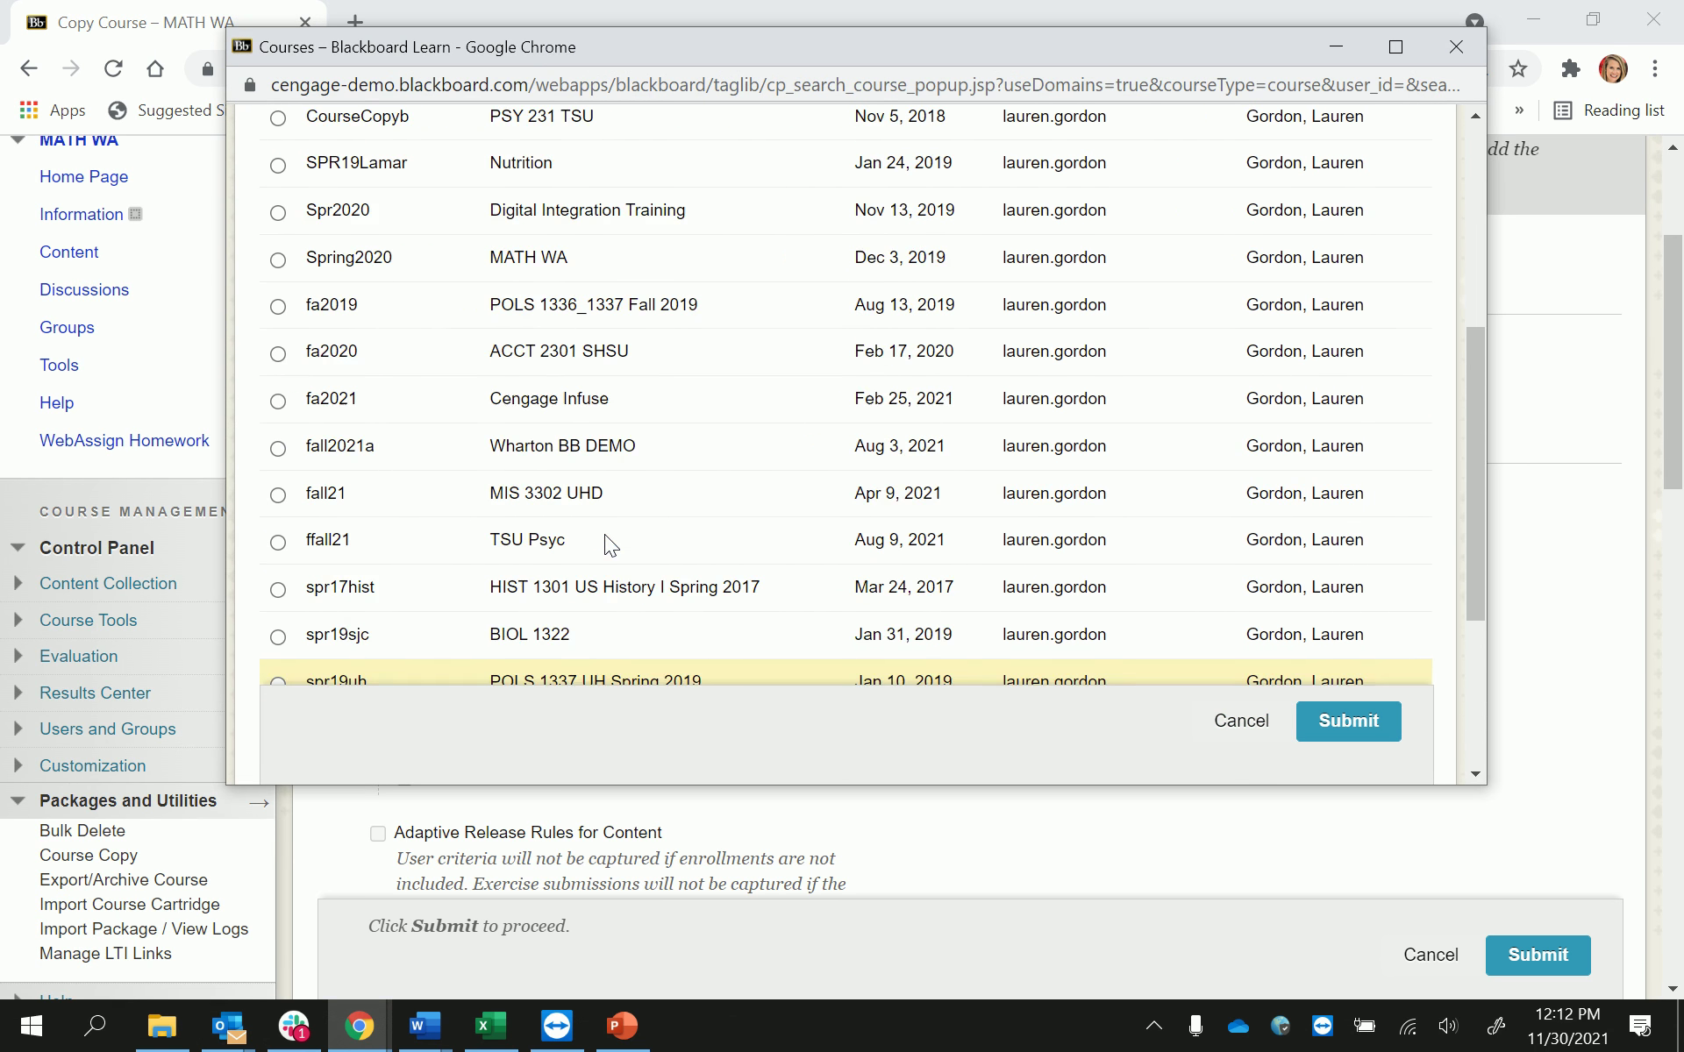
scroll(607, 535, "up", 2)
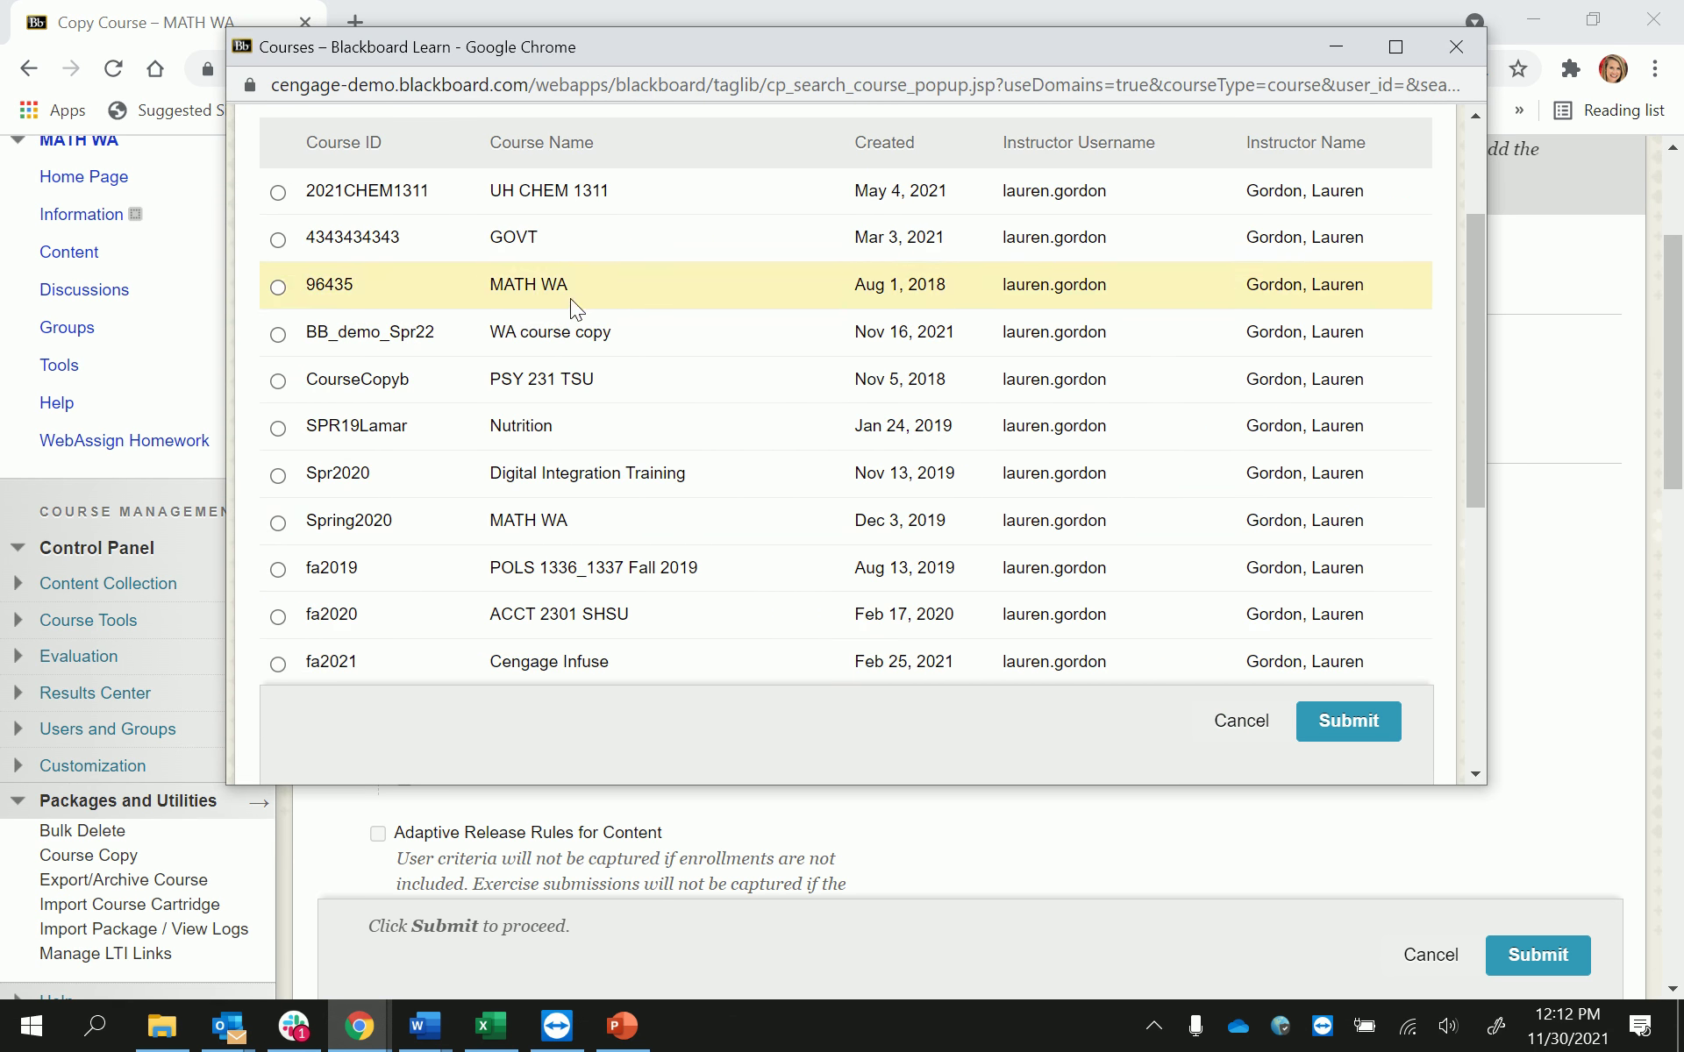
scroll(575, 535, "down", 5)
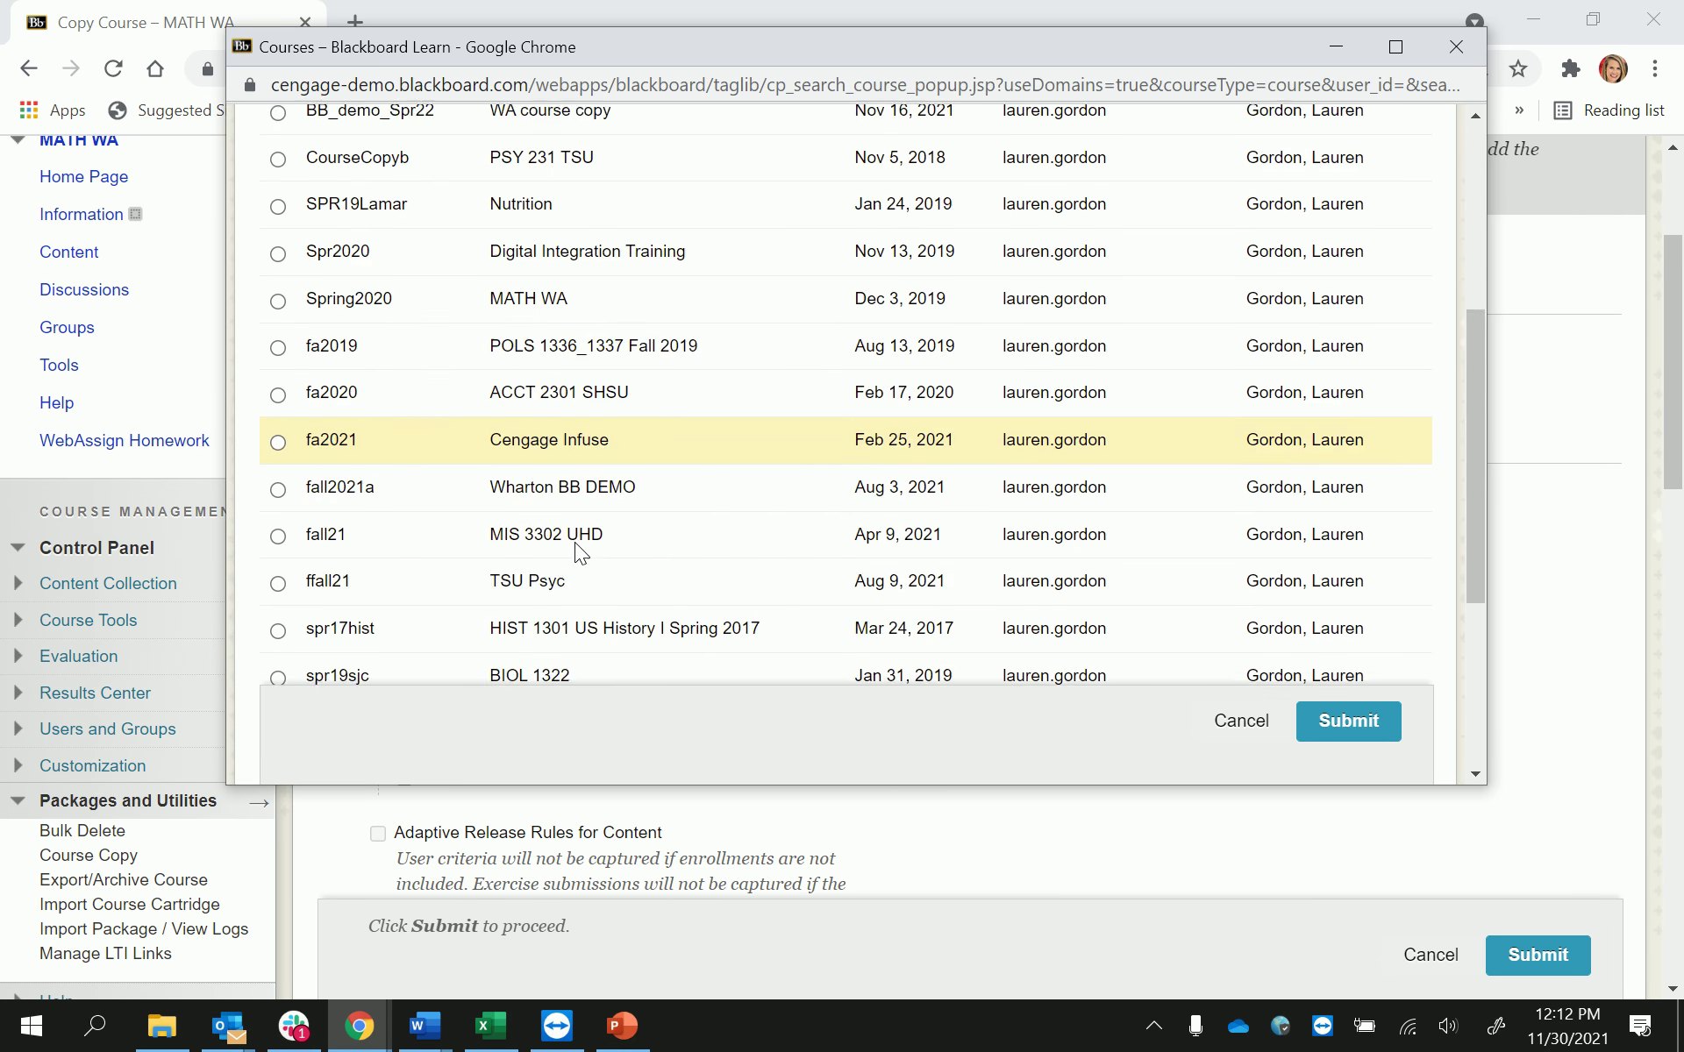
scroll(576, 544, "down", 2)
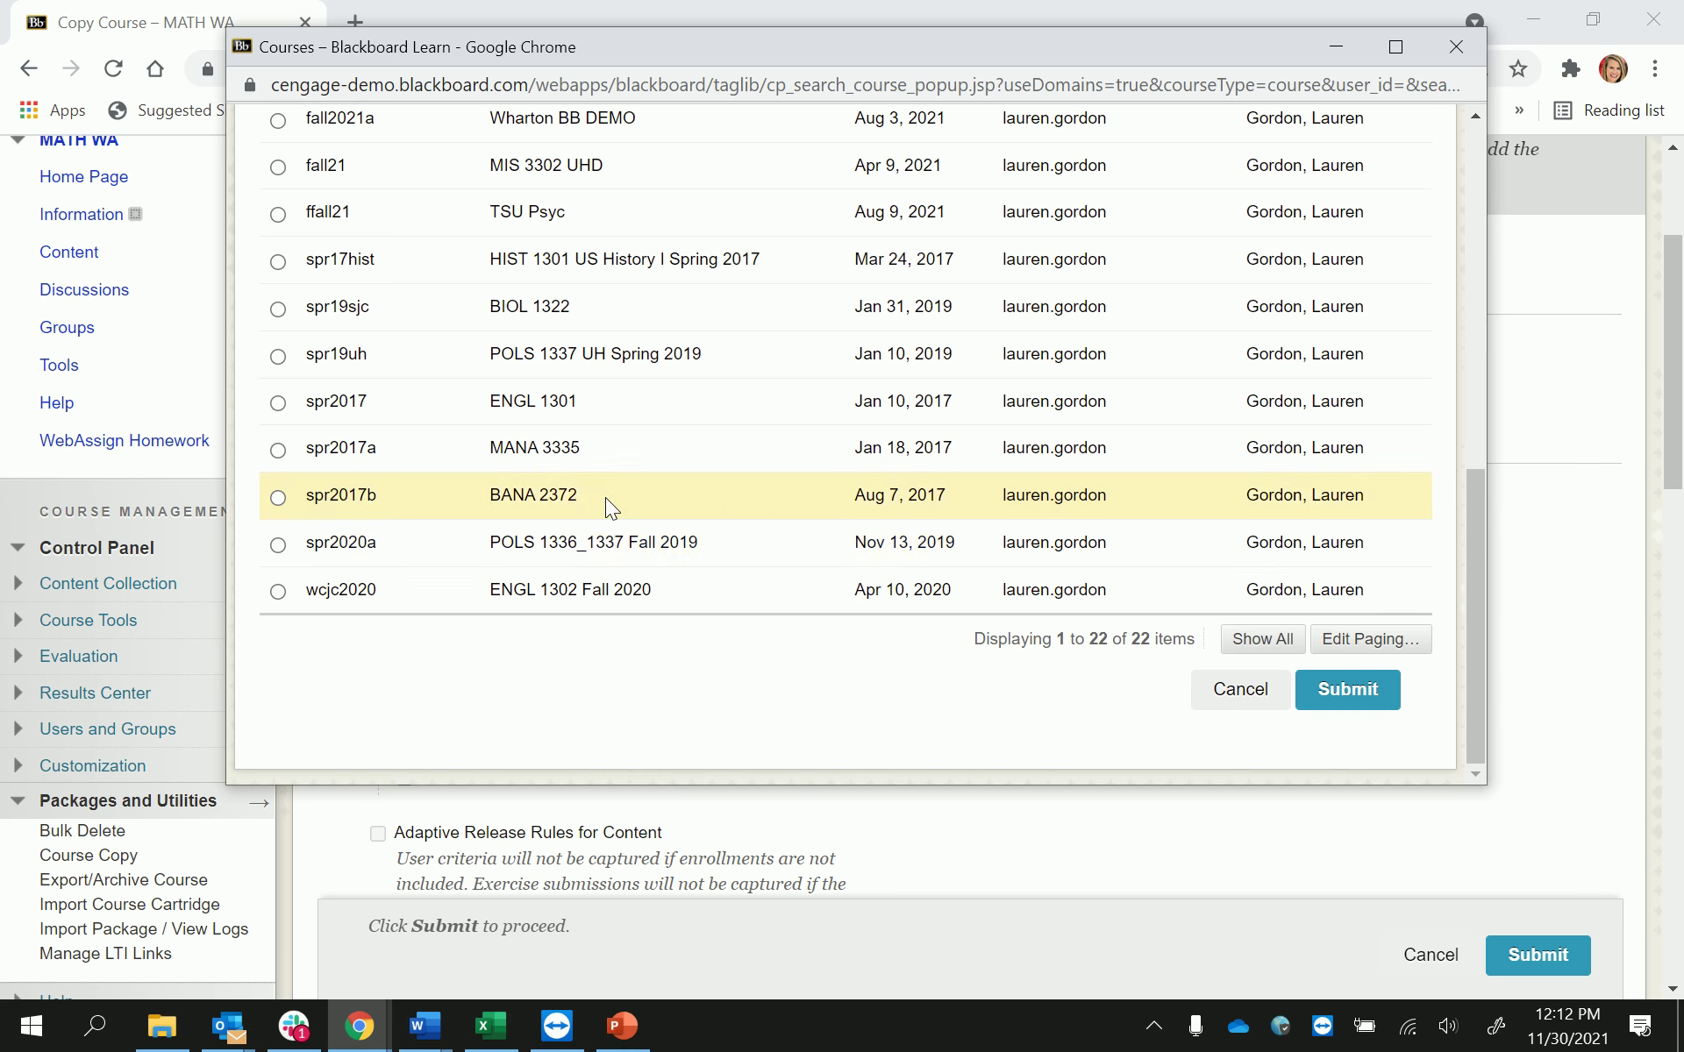
scroll(605, 497, "up", 2)
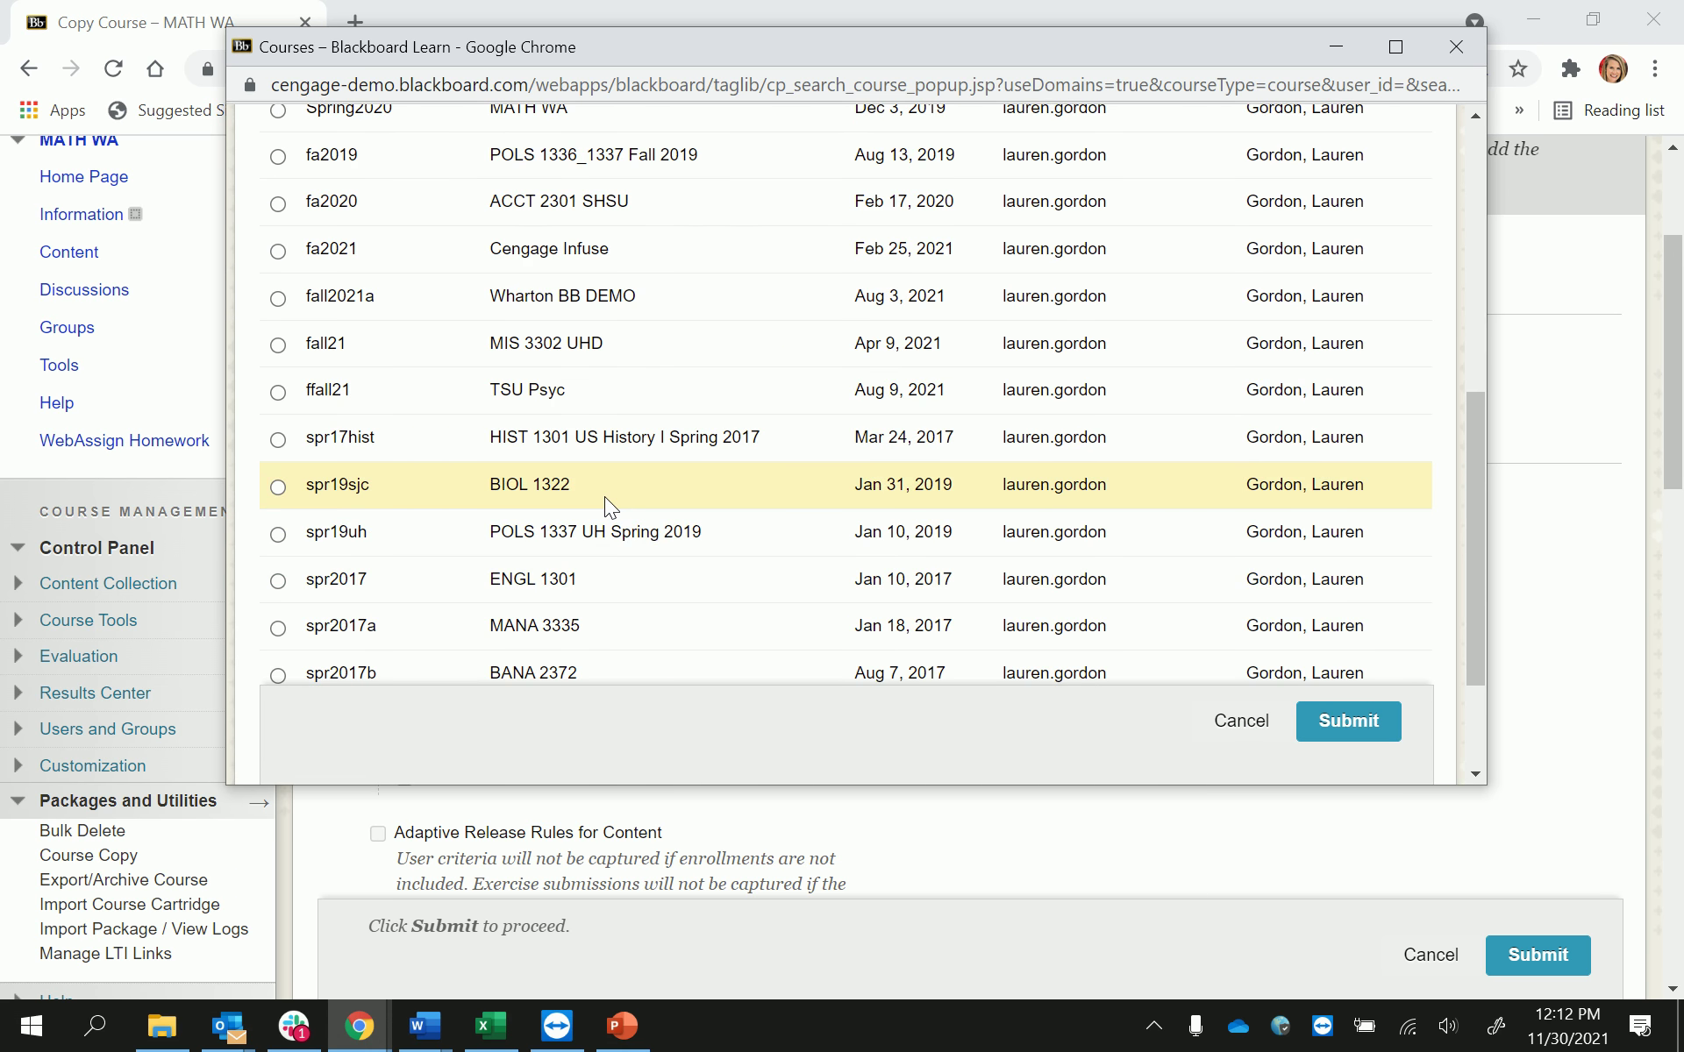
scroll(604, 496, "up", 3)
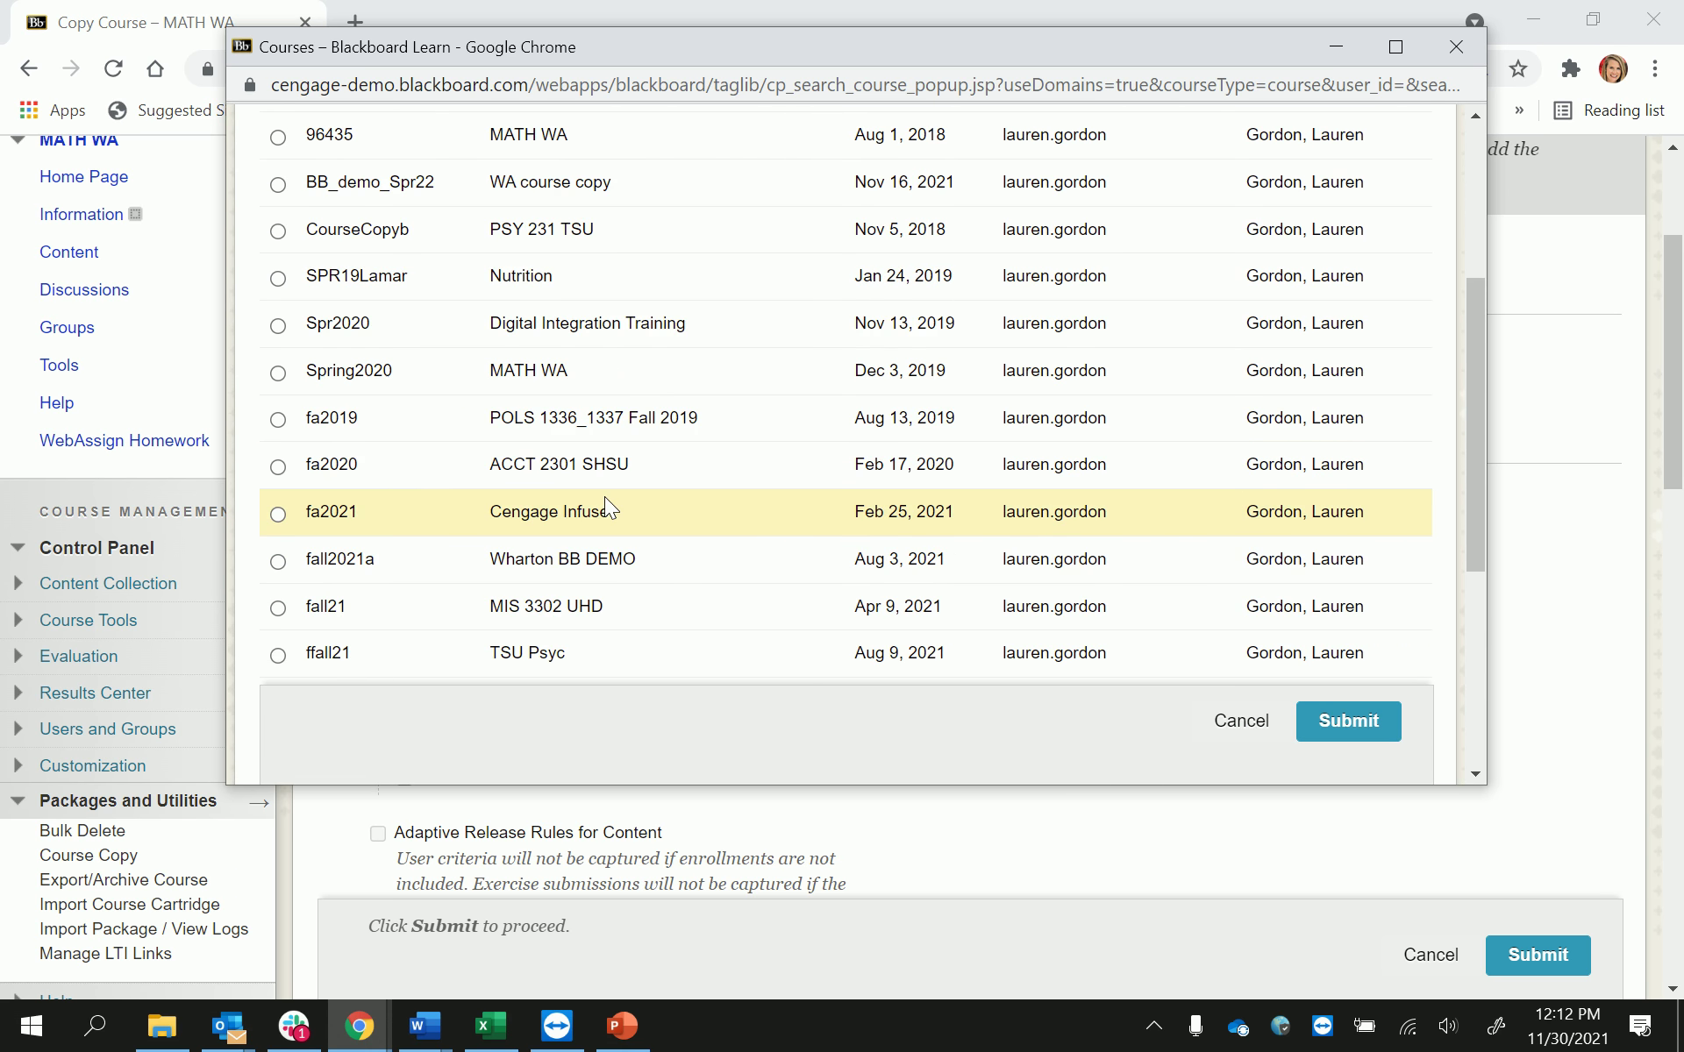
scroll(604, 497, "up", 2)
left_click(278, 316)
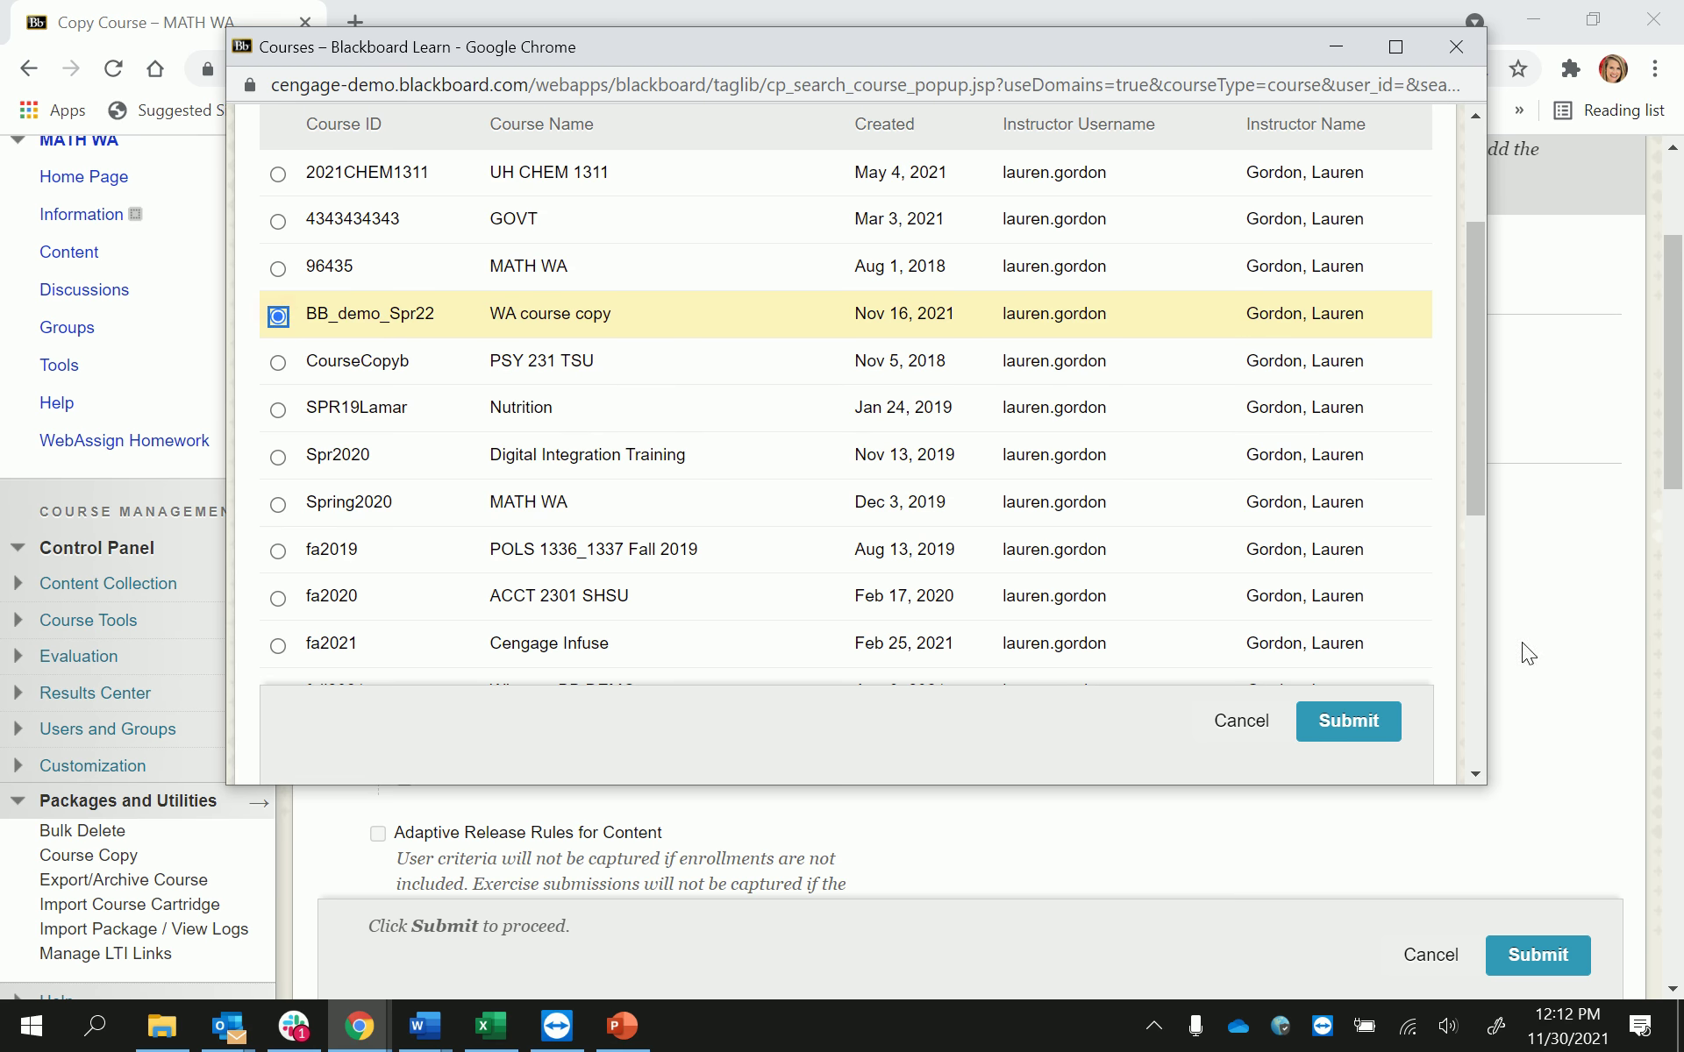
left_click(1327, 724)
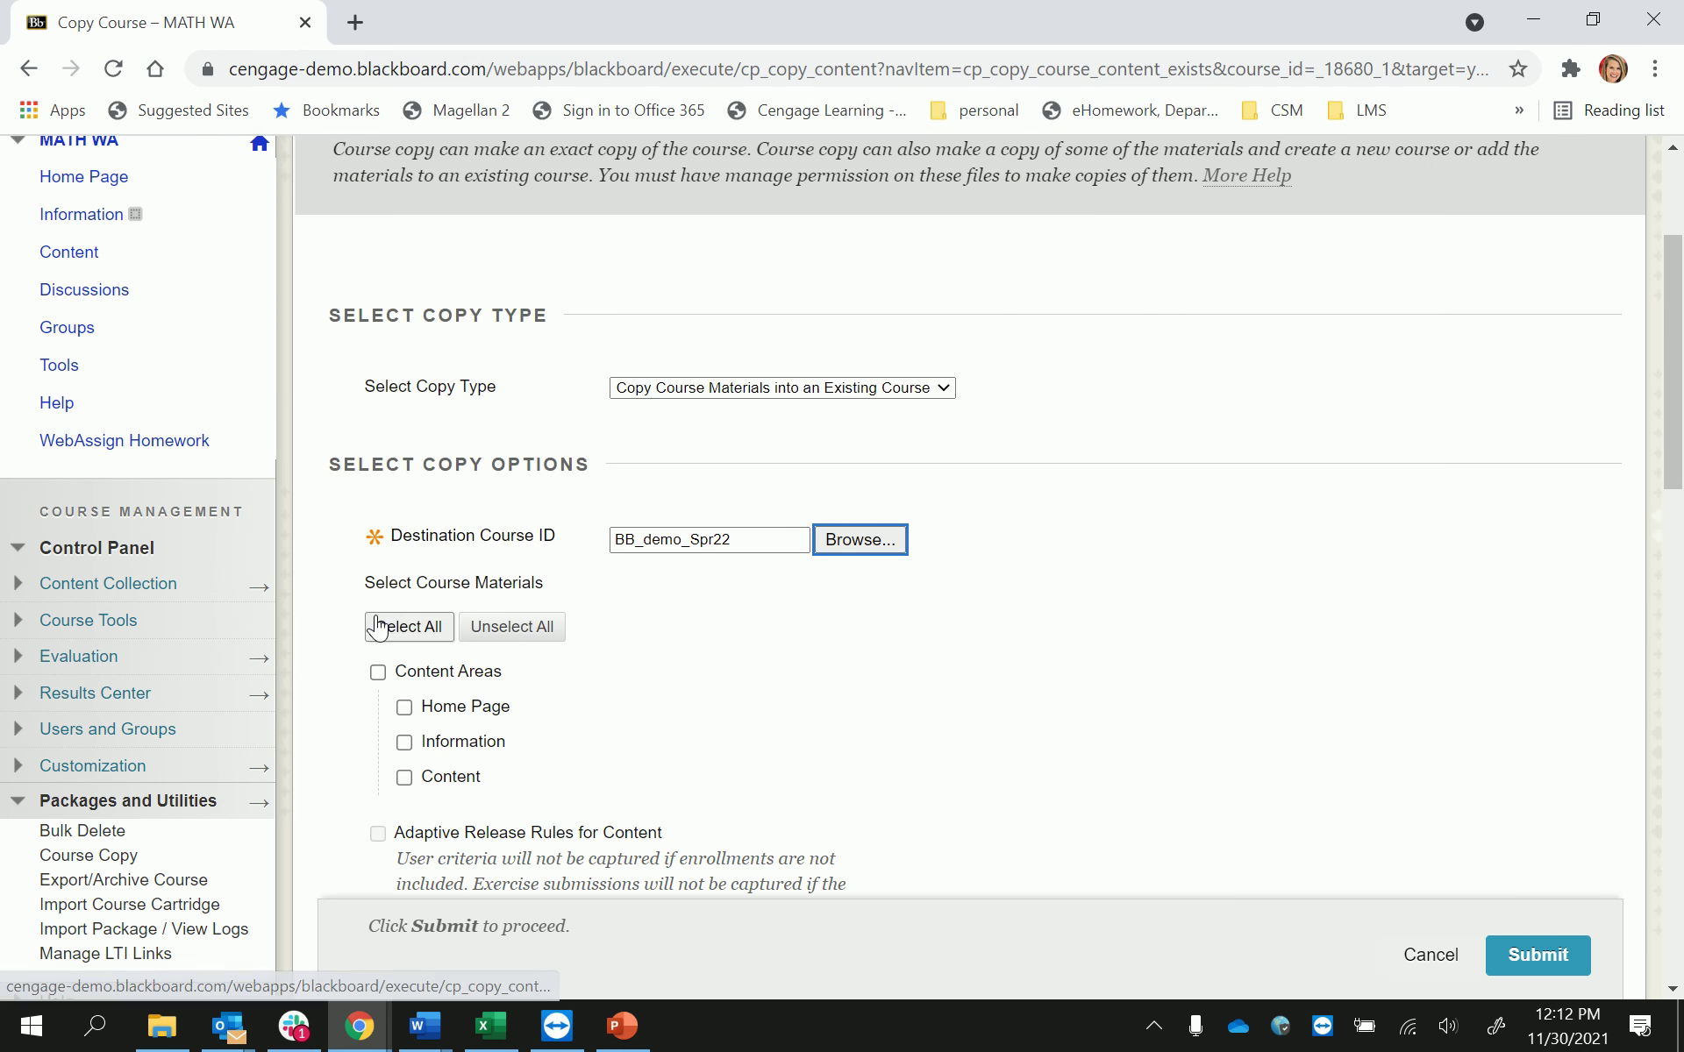
Include all course materials in the copy and submit the copy request.
left_click(408, 626)
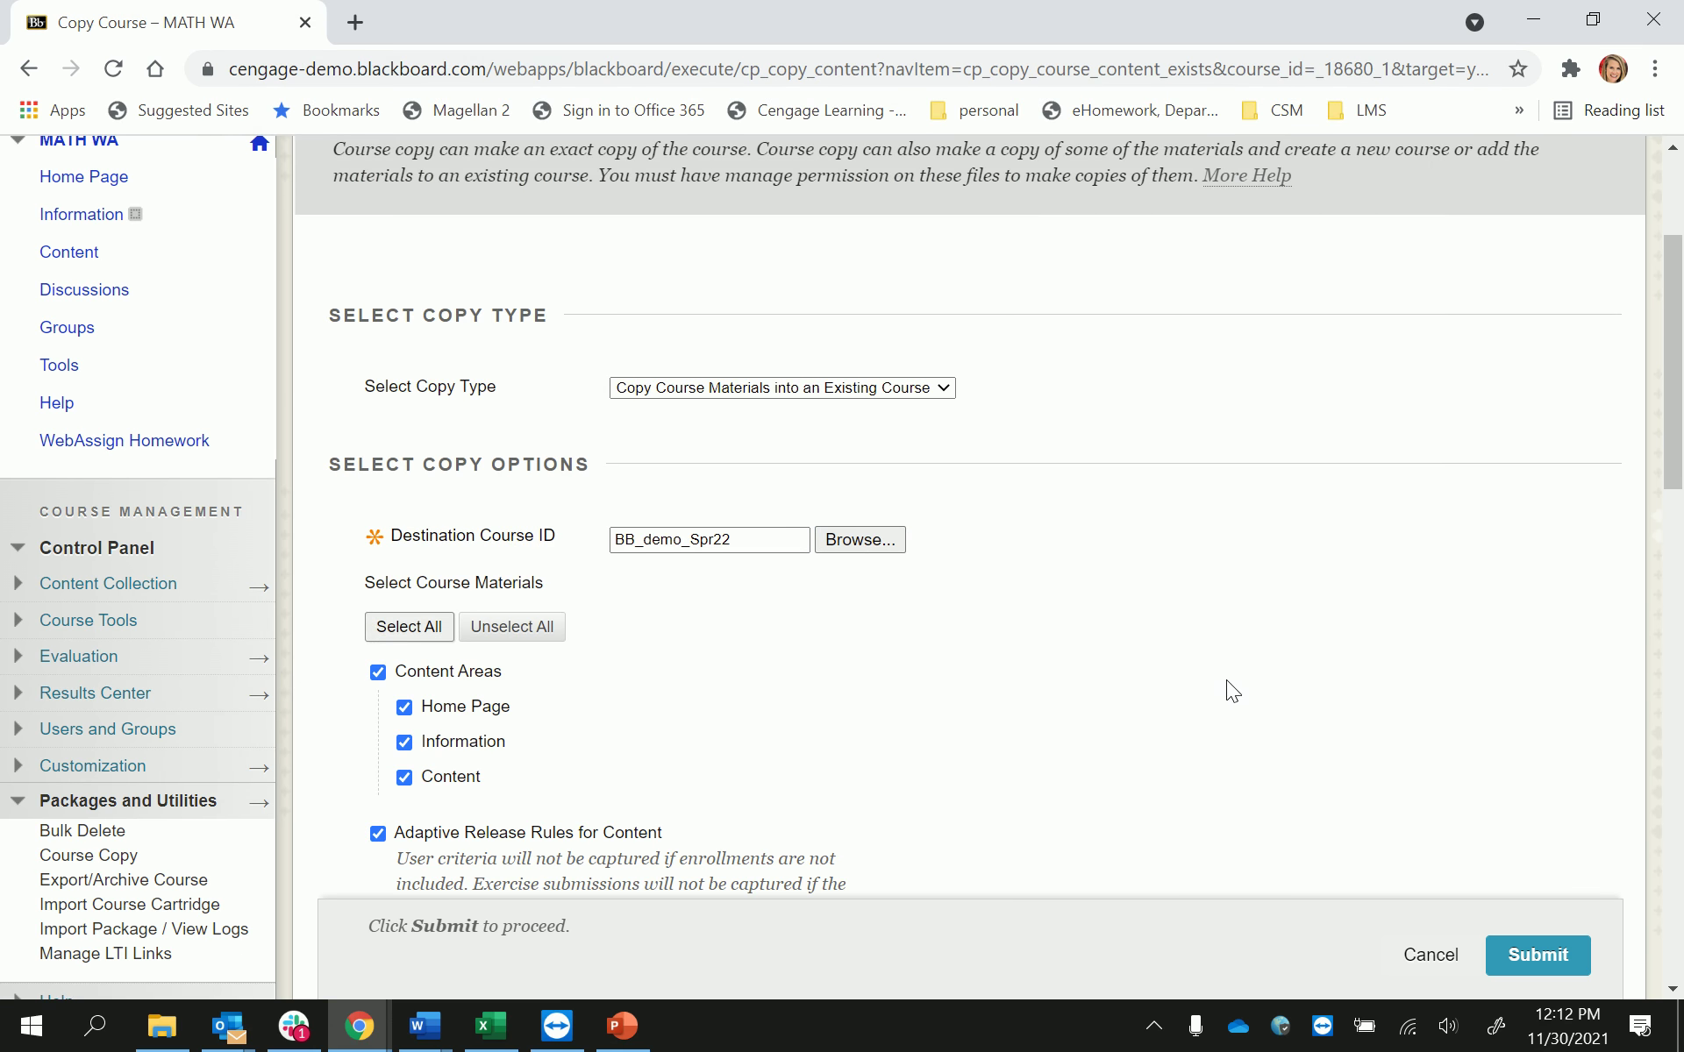
scroll(1228, 684, "down", 3)
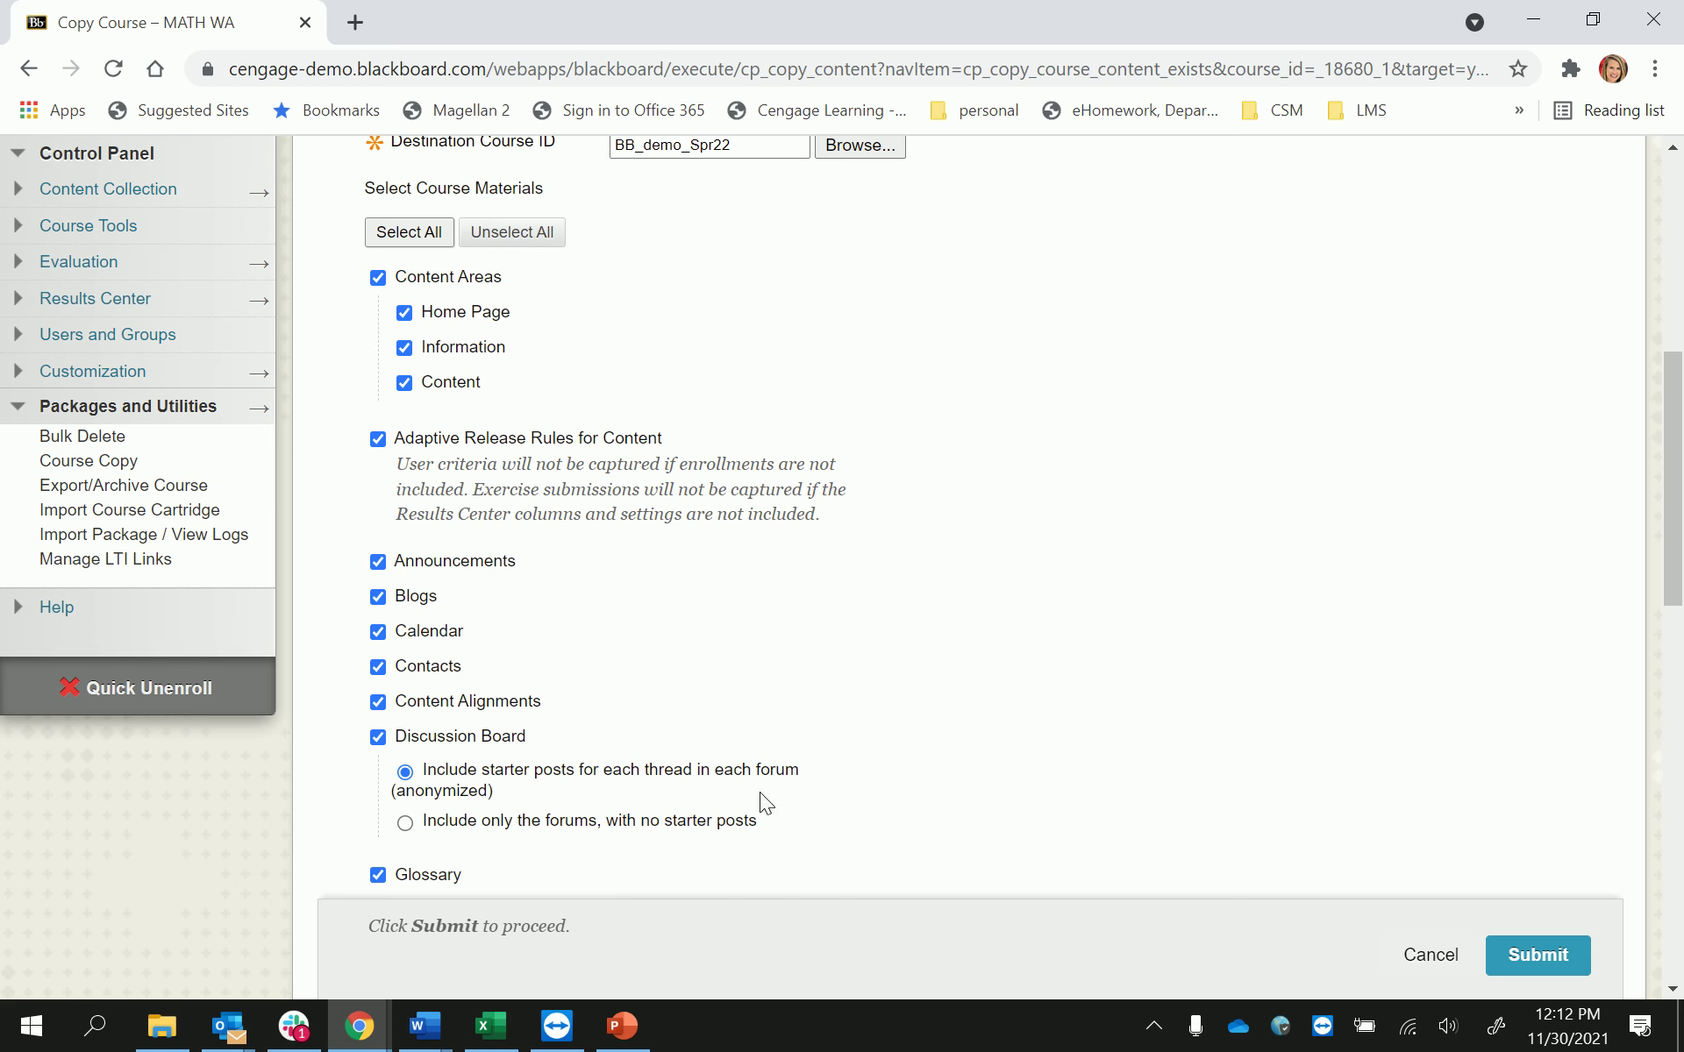
scroll(1200, 580, "down", 10)
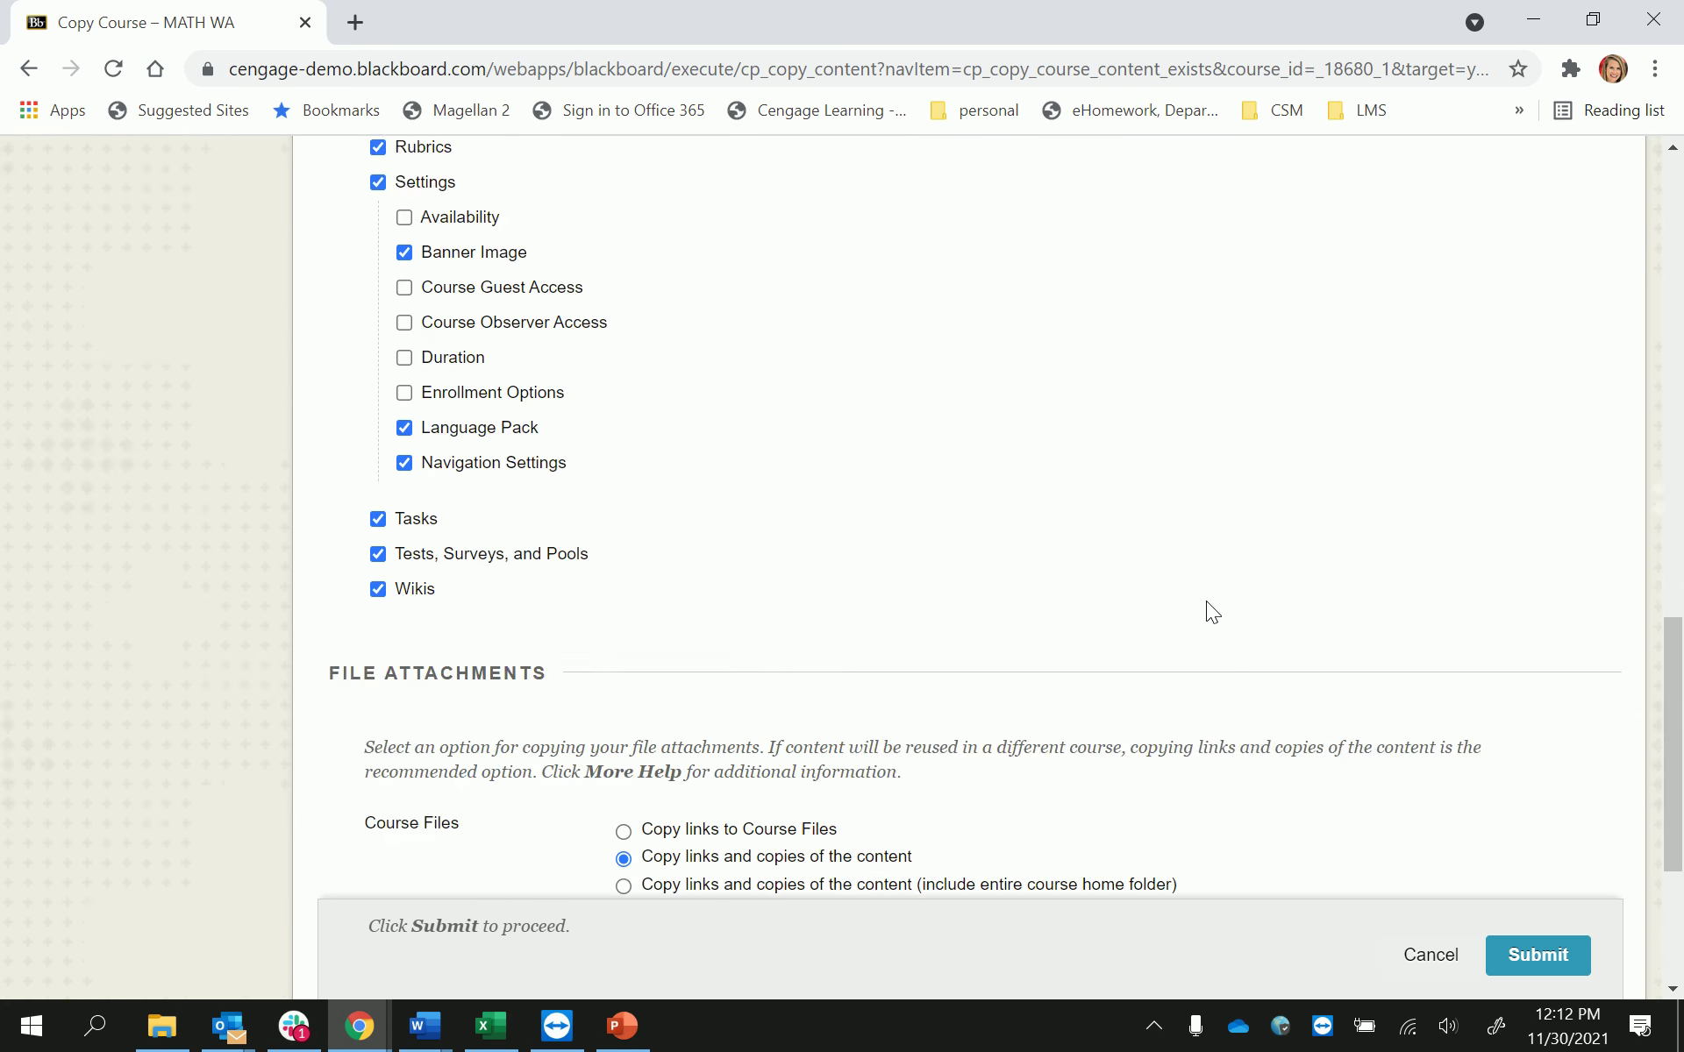
scroll(1219, 607, "down", 1)
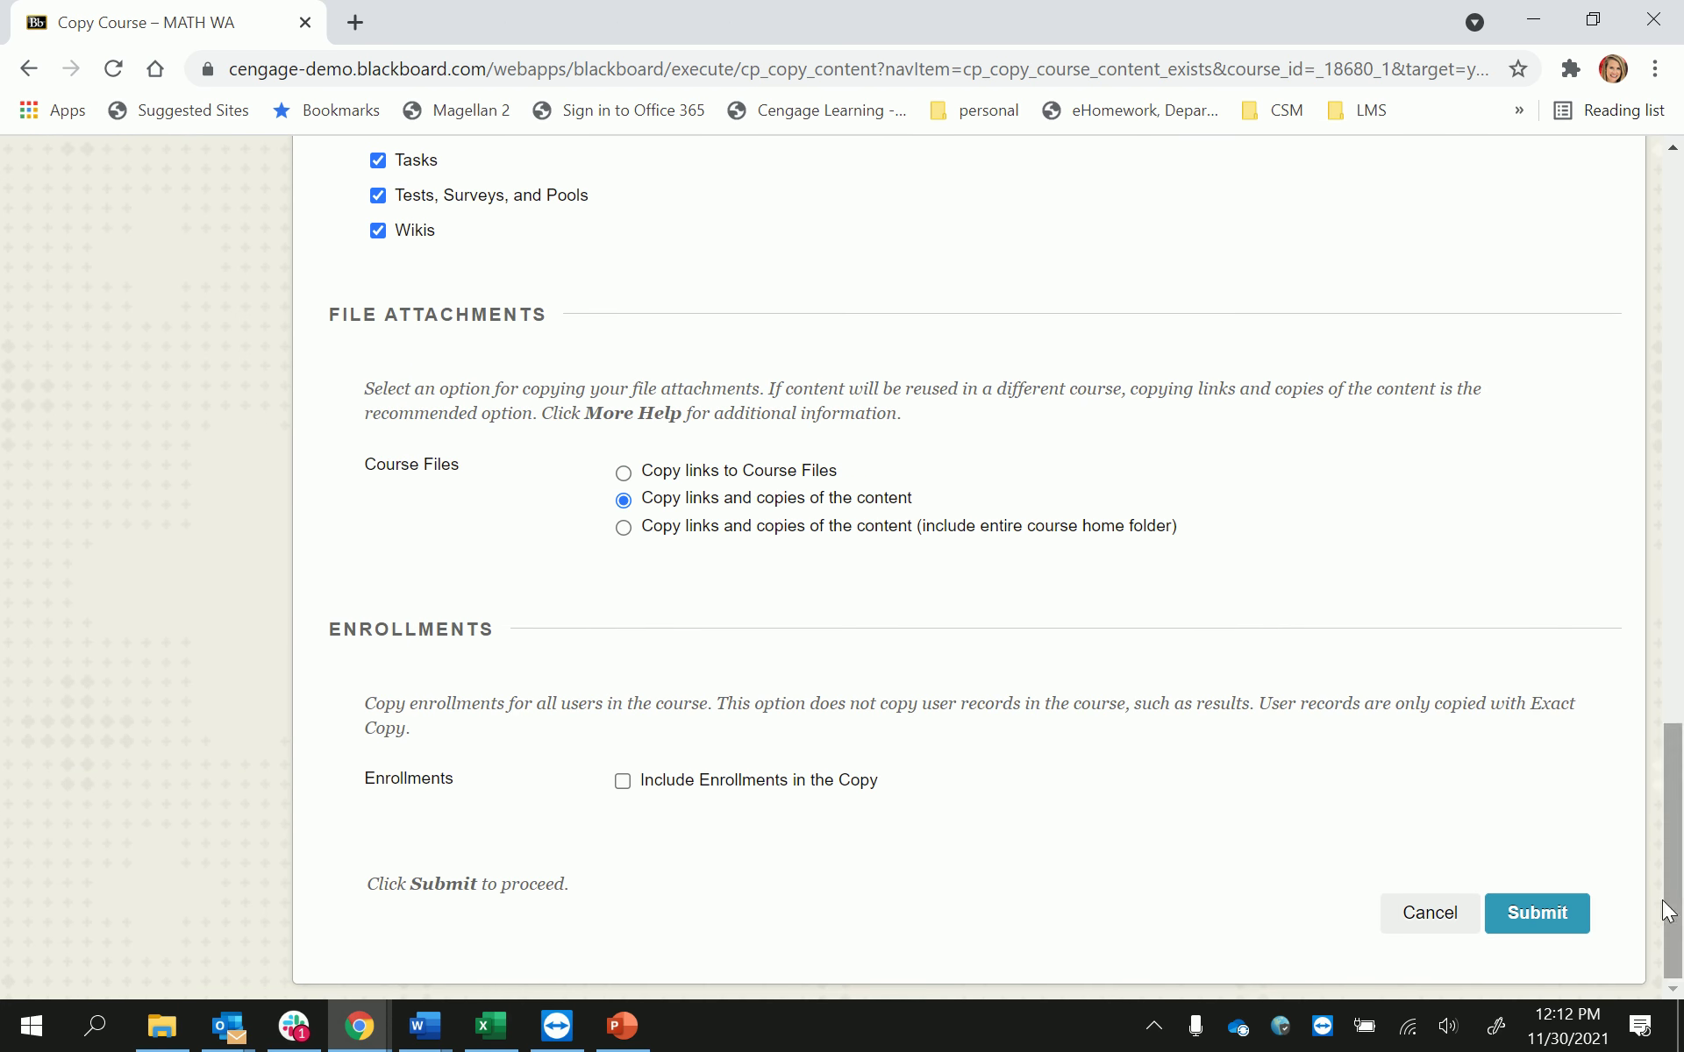
left_click(1551, 919)
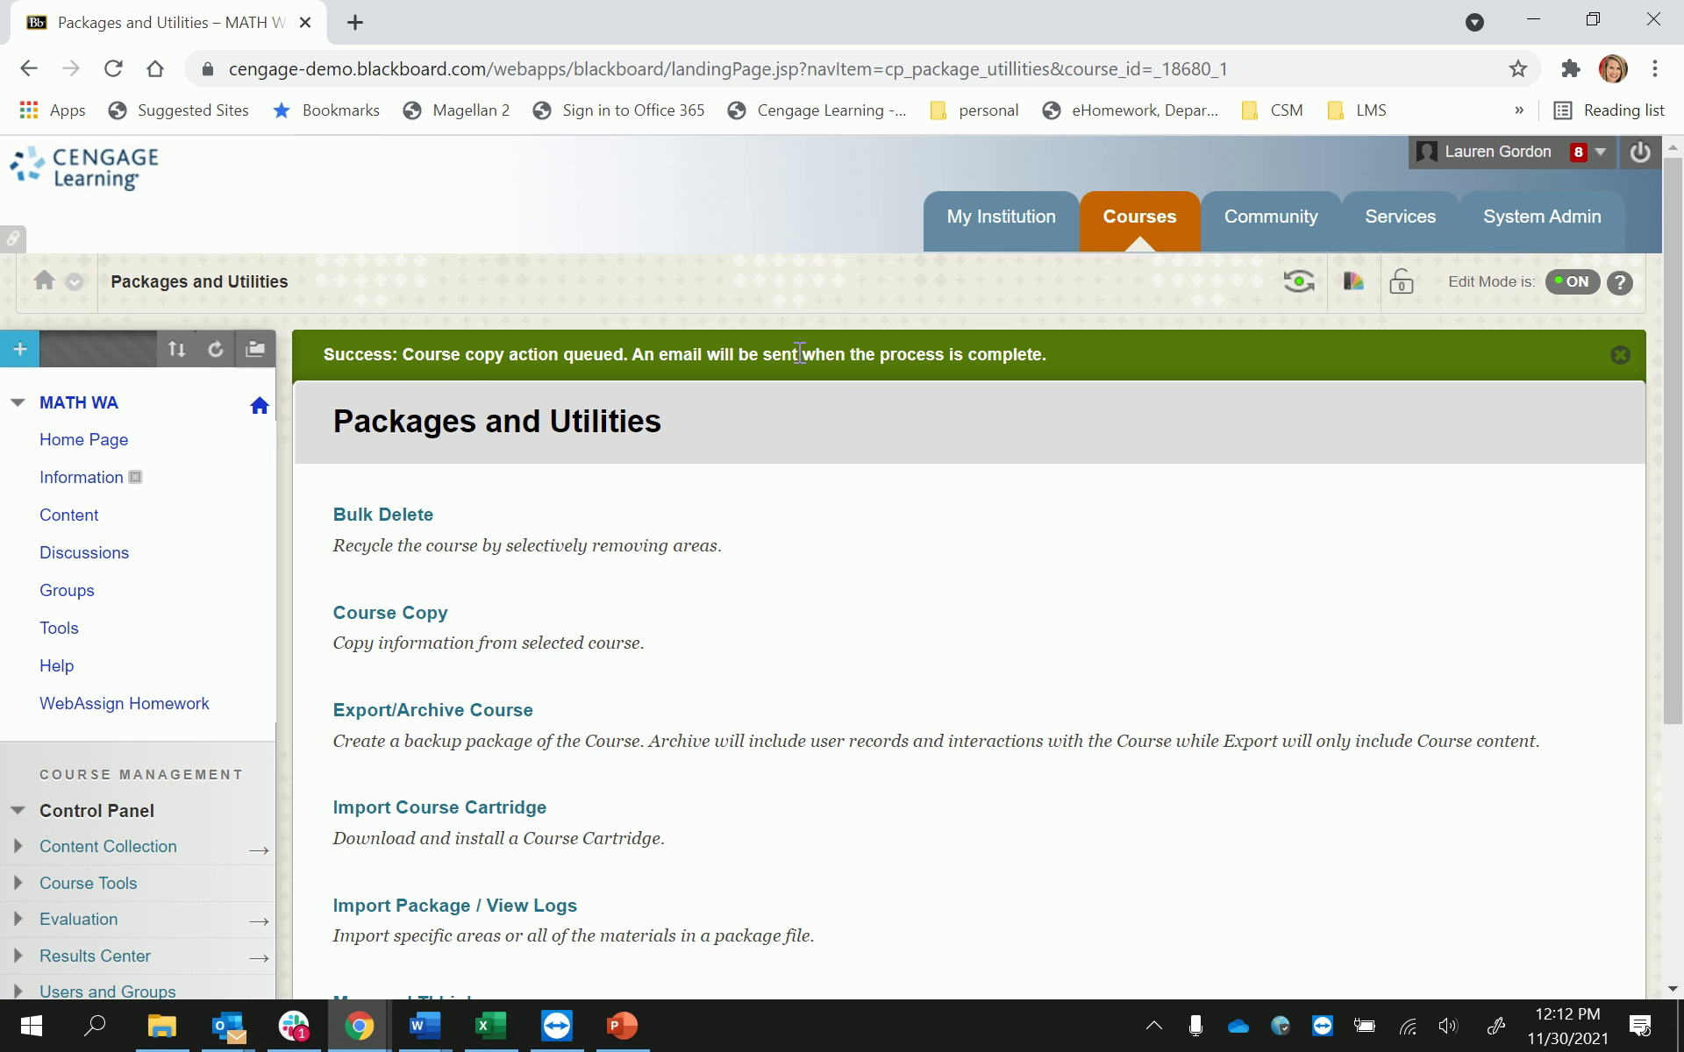
Open the destination course BB_demo_Spr22: WA course copy from the instructor course list.
left_click(1157, 225)
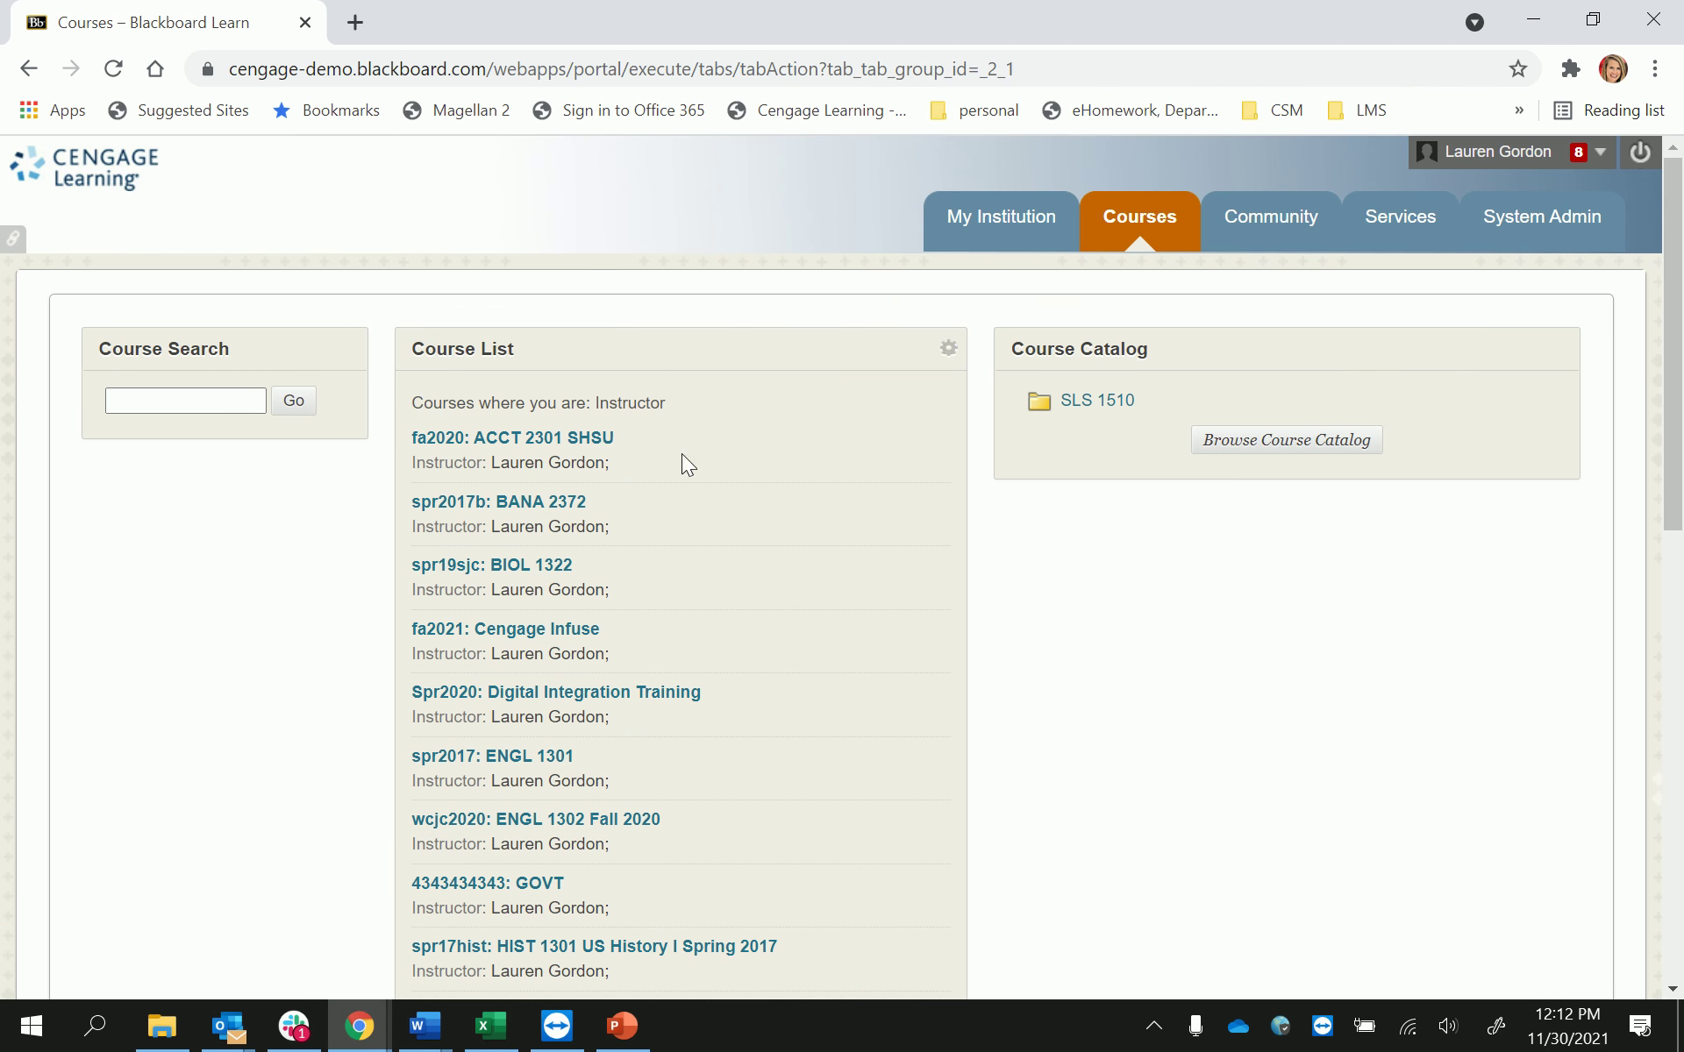
scroll(673, 678, "down", 5)
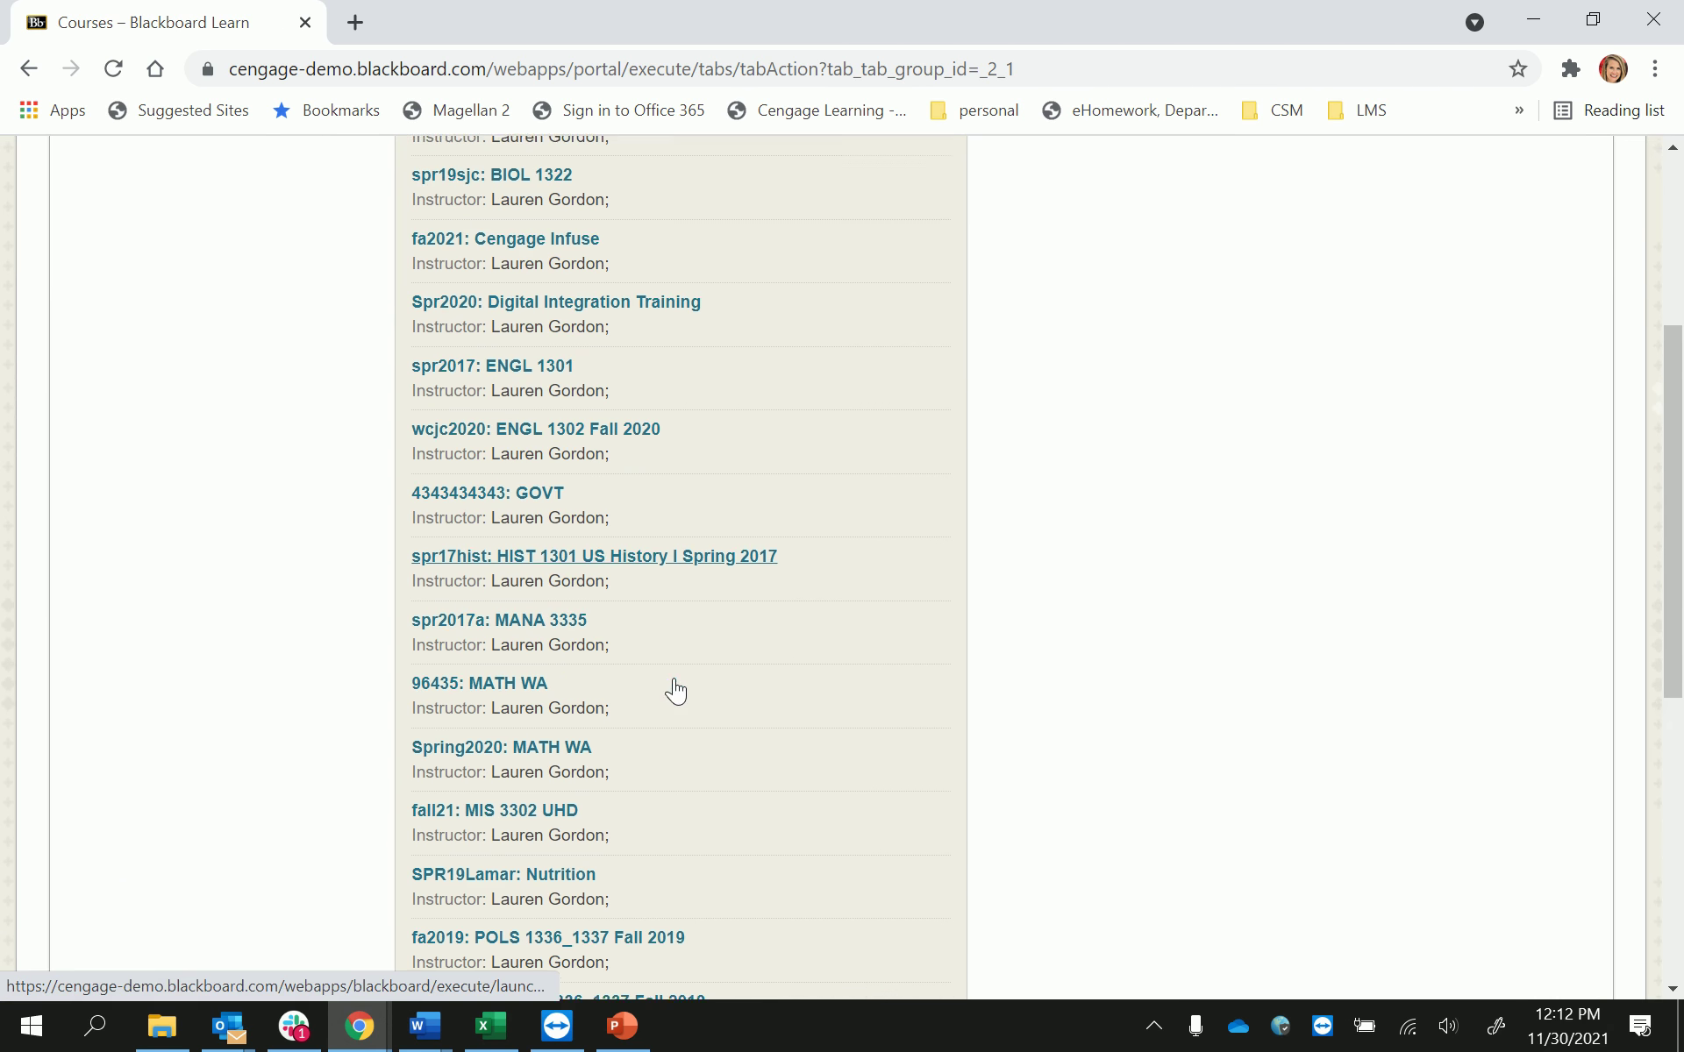
scroll(675, 687, "down", 2)
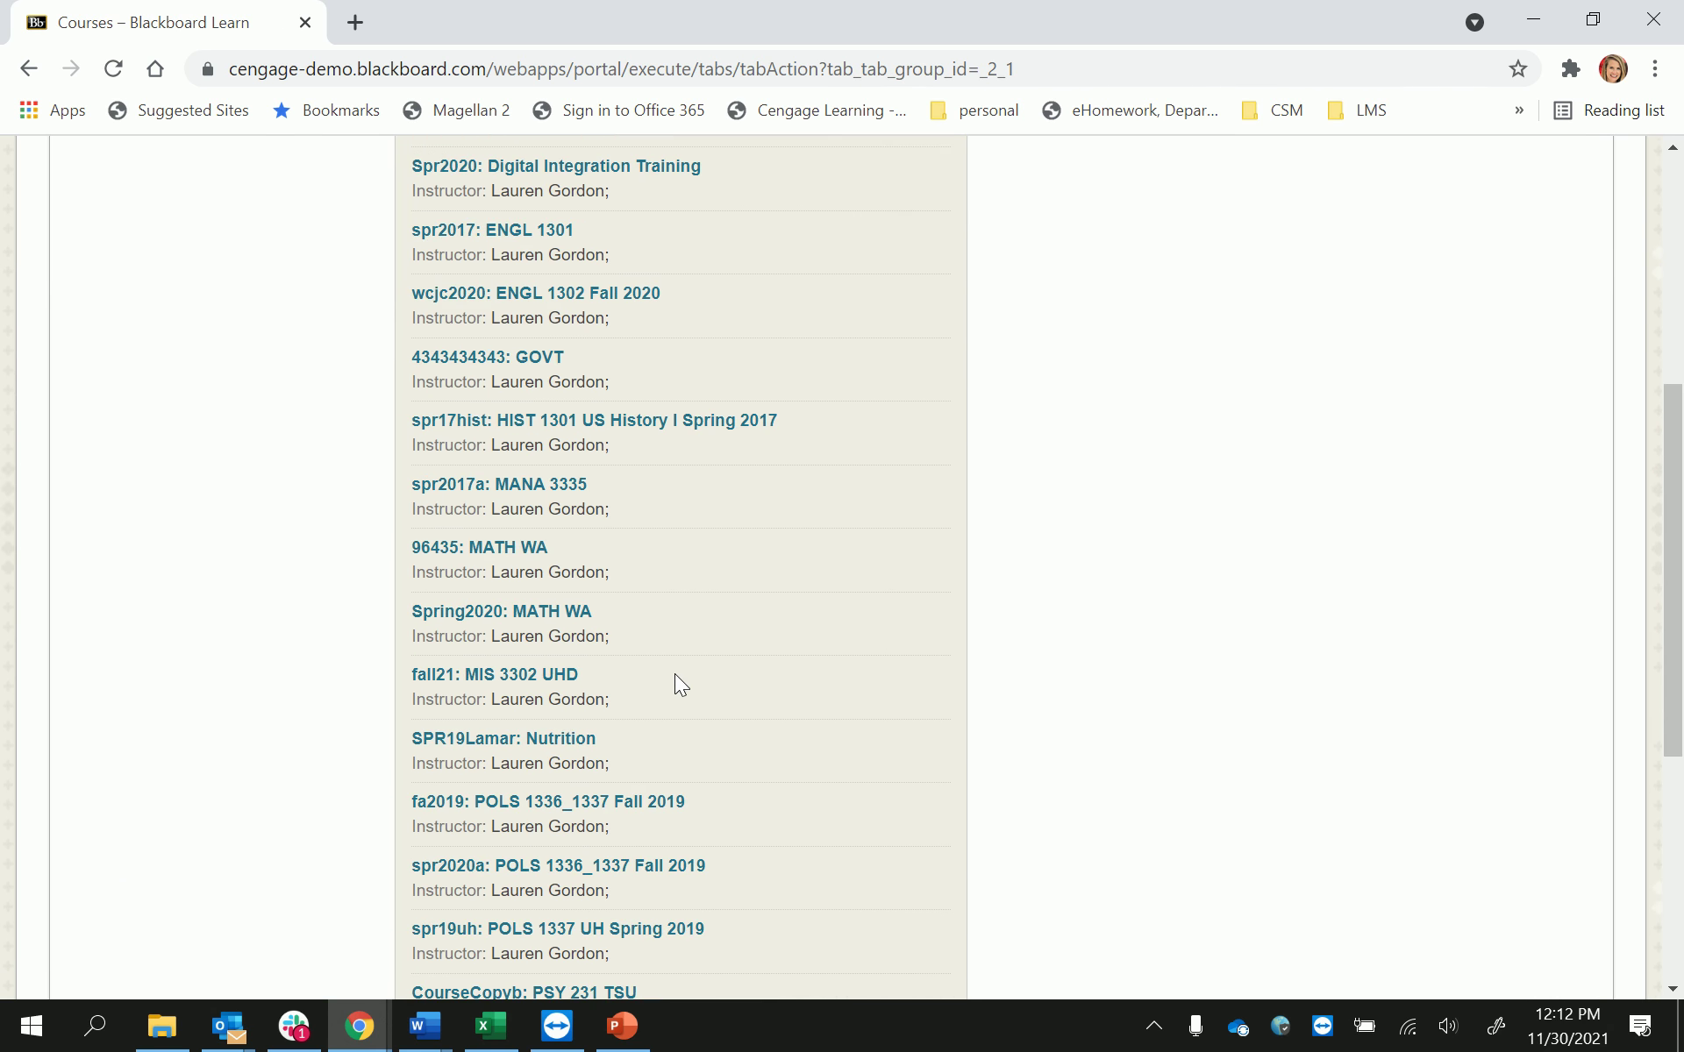
scroll(675, 675, "down", 6)
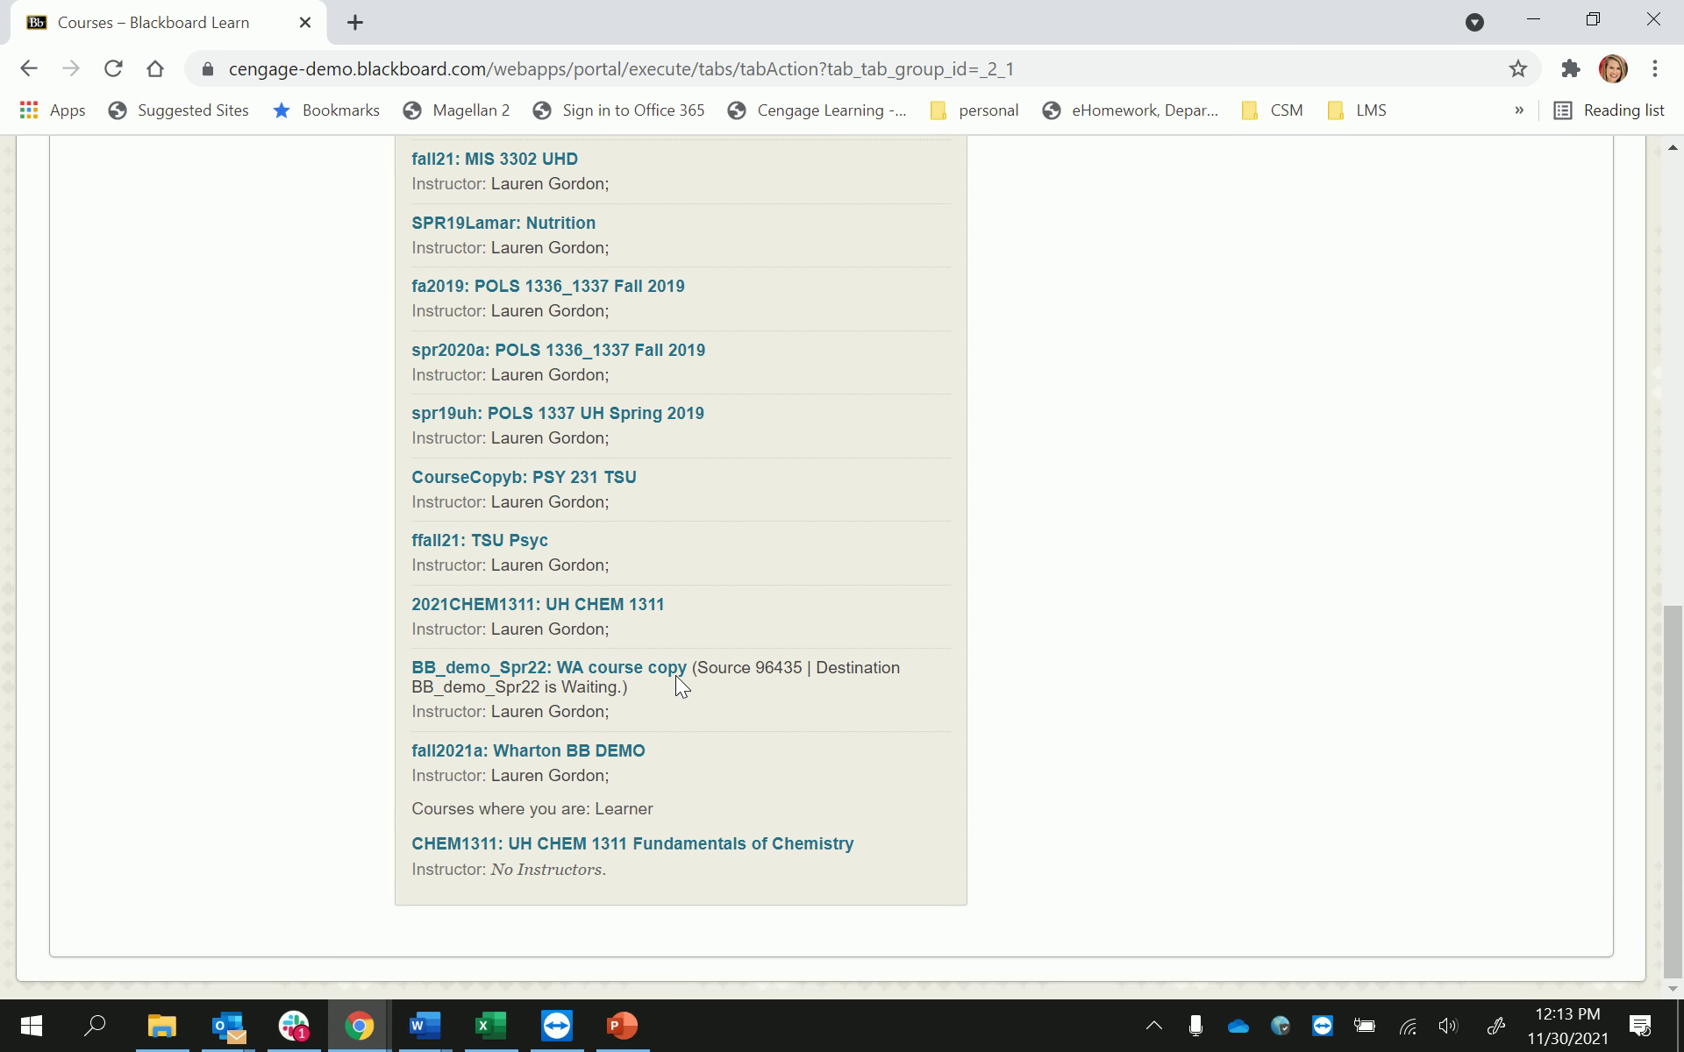
left_click(619, 668)
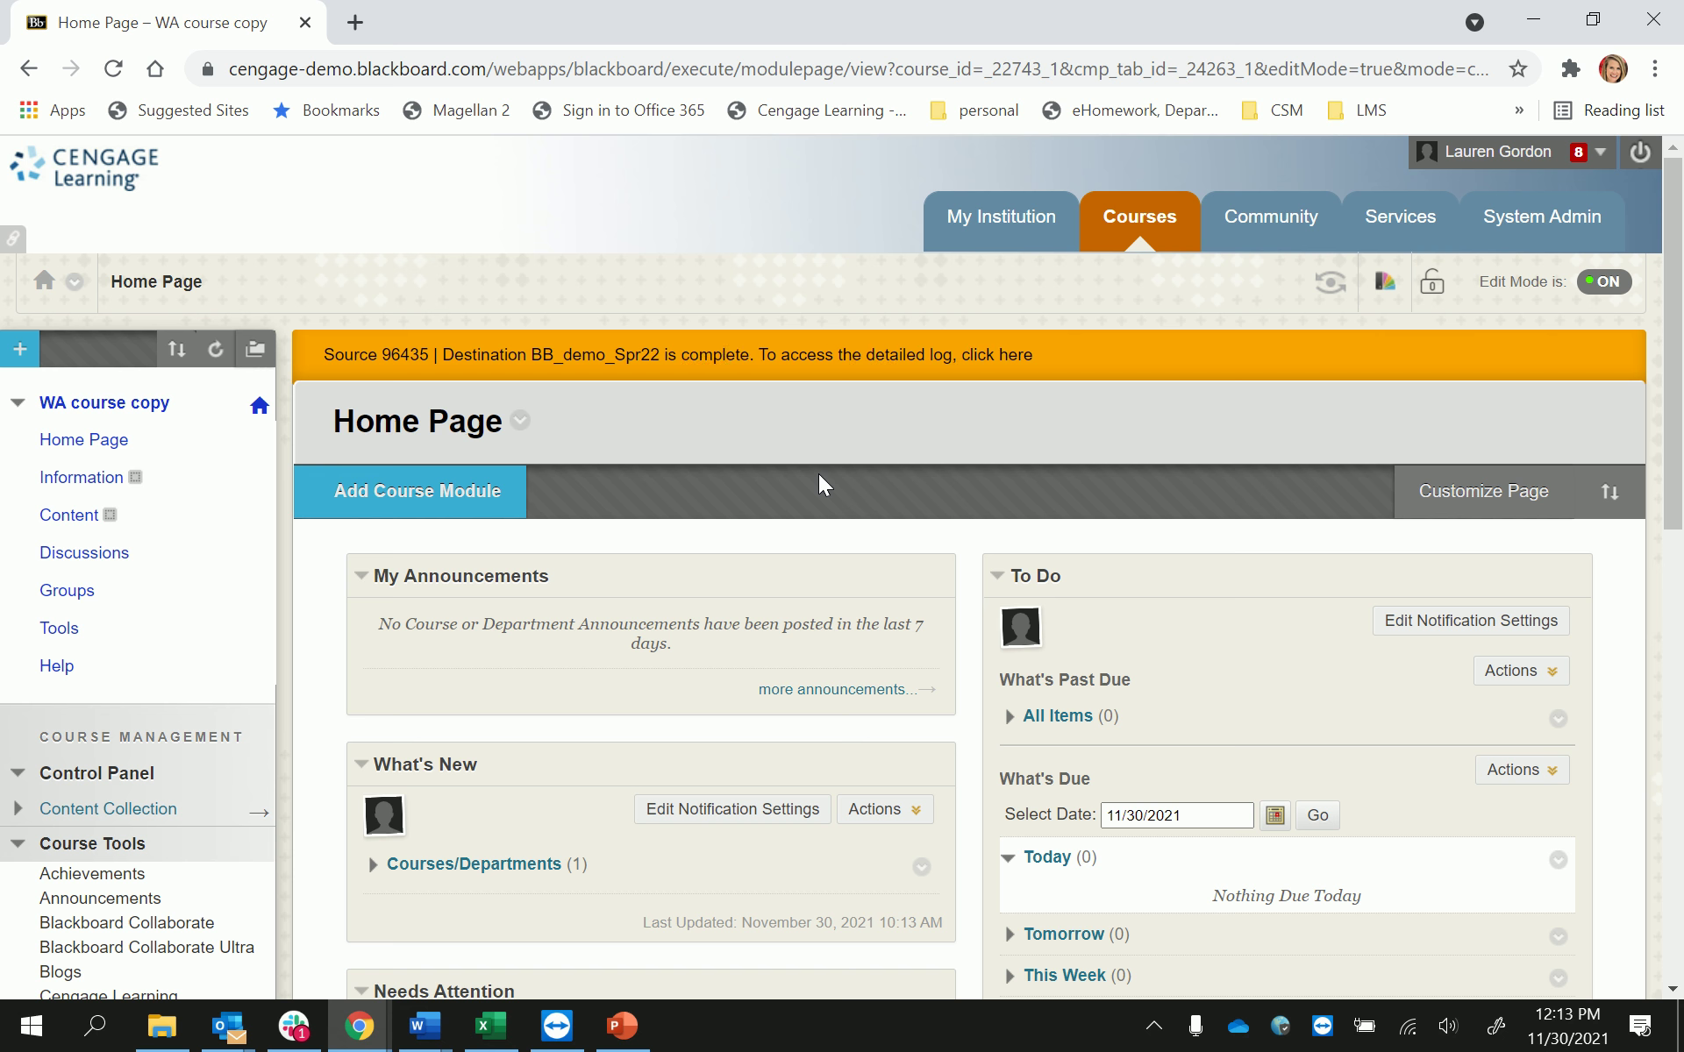
Delete the copied Access WebAssign item from the course's Content area and confirm the deletion.
left_click(53, 518)
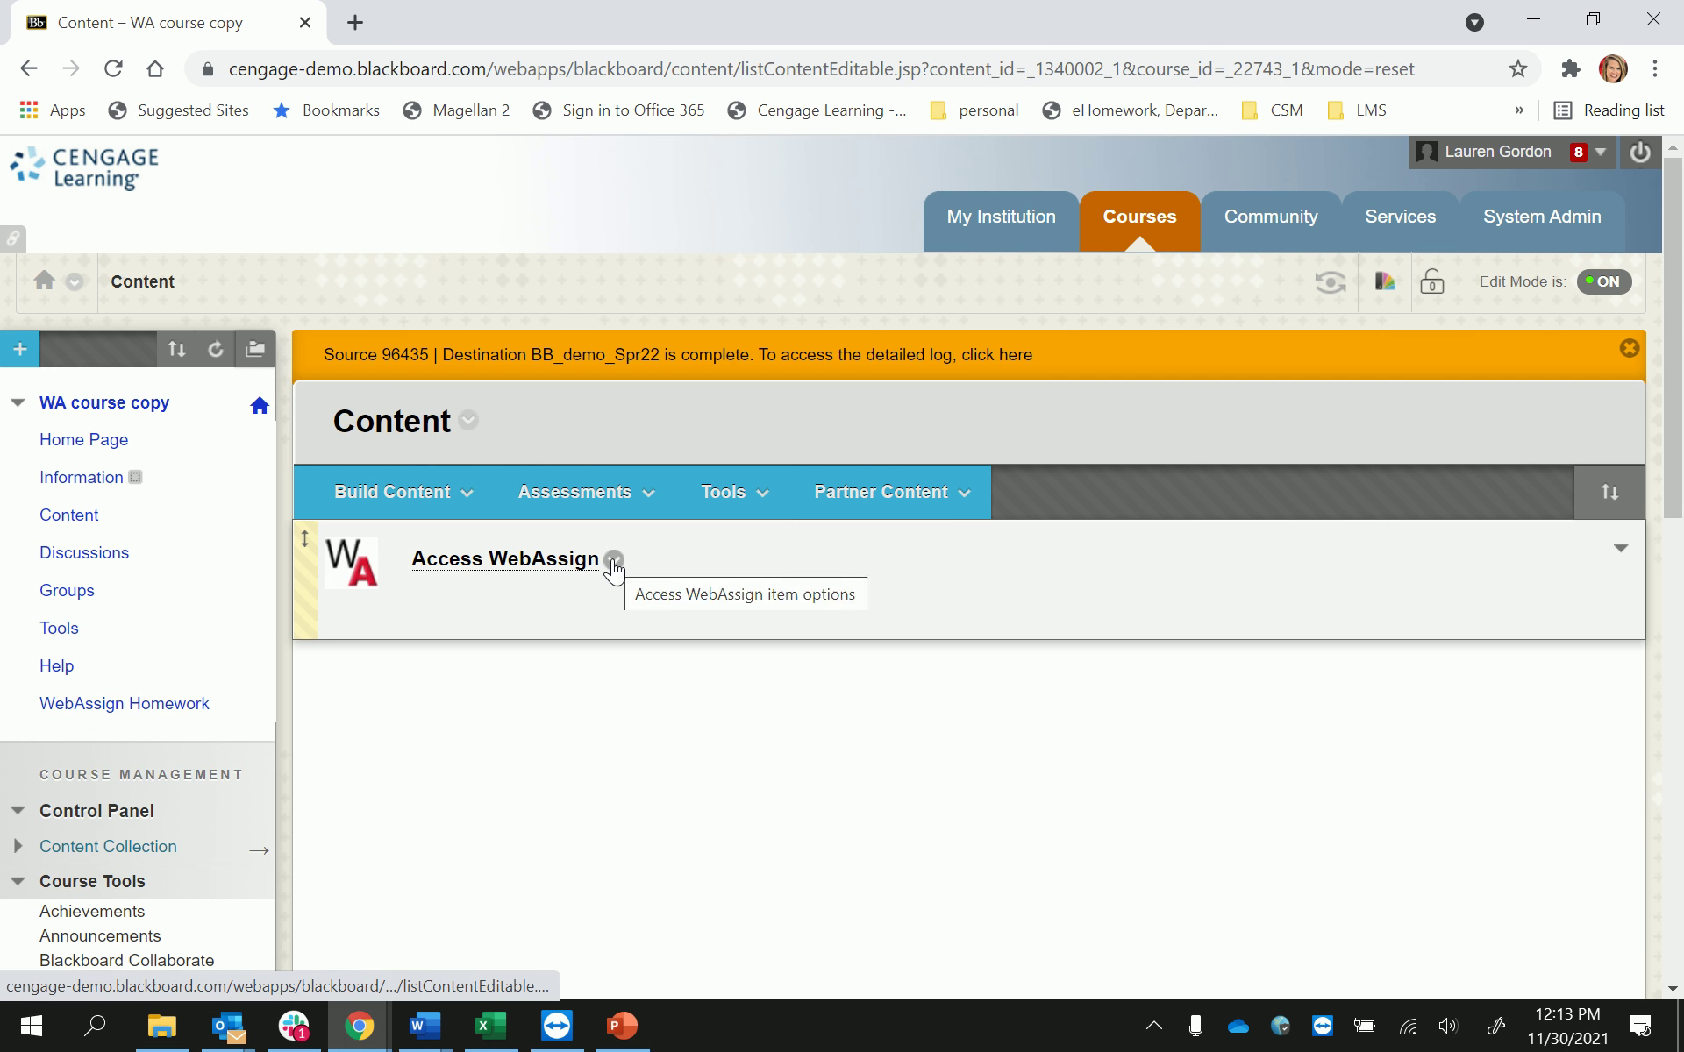
left_click(613, 562)
left_click(666, 976)
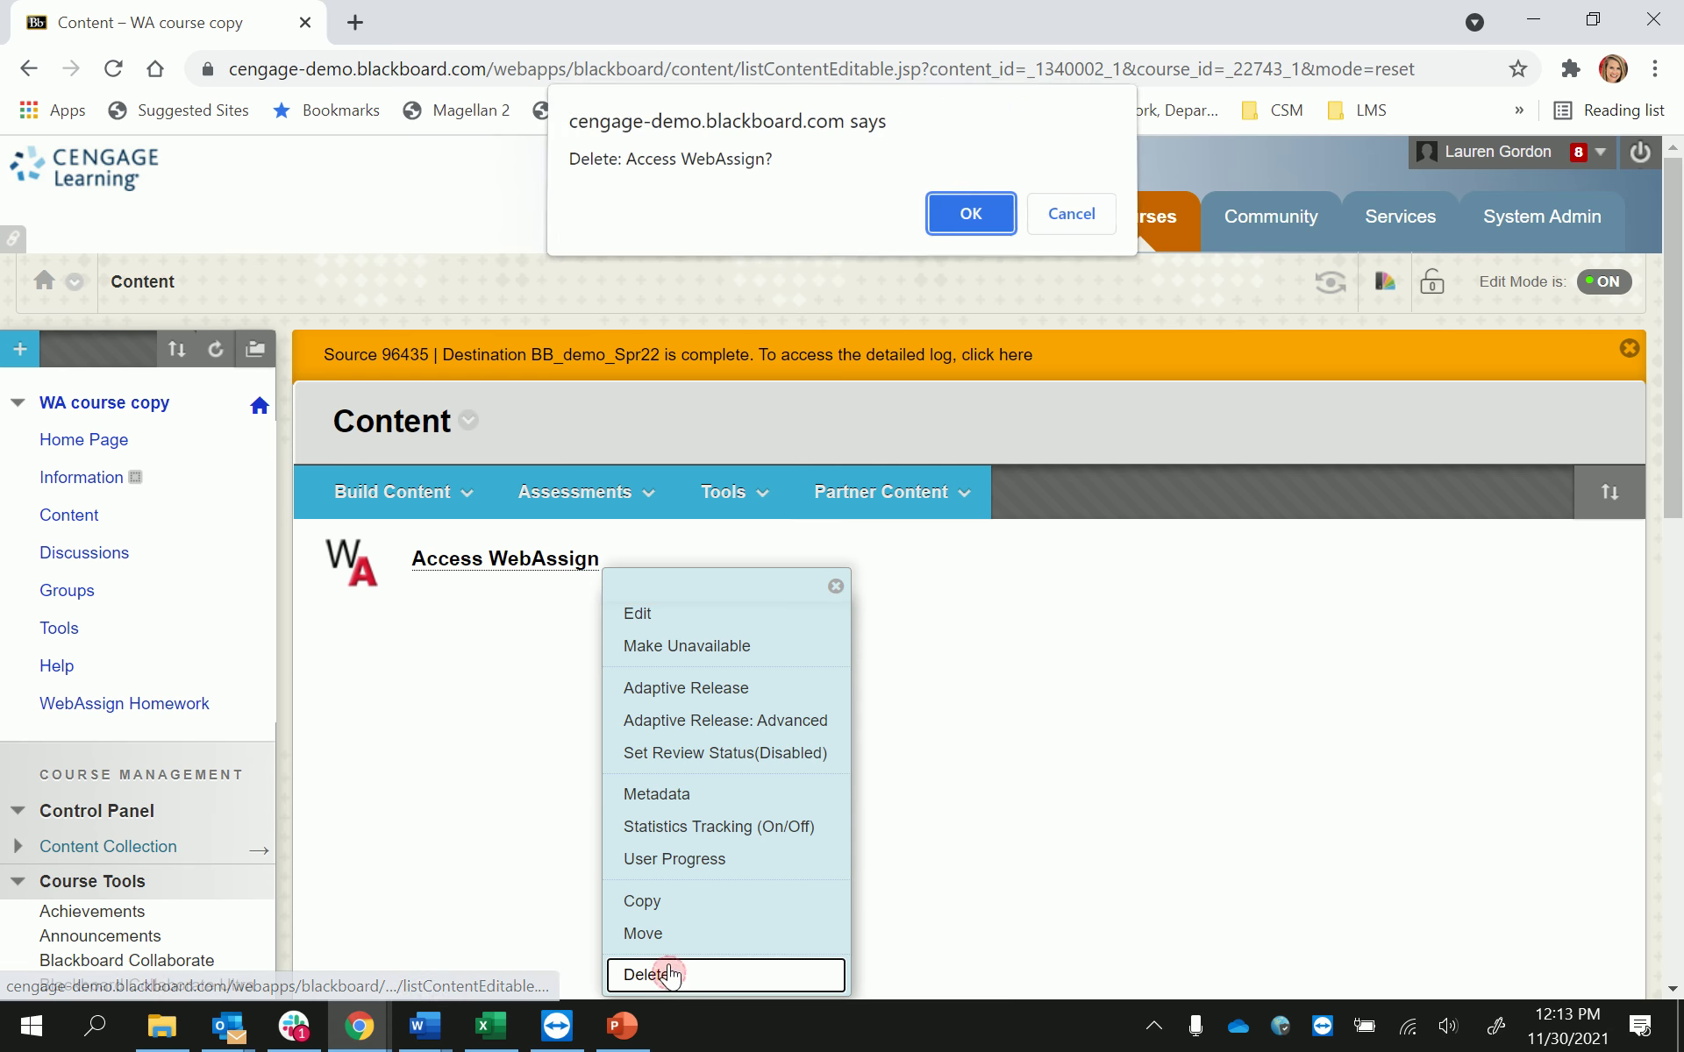
left_click(984, 215)
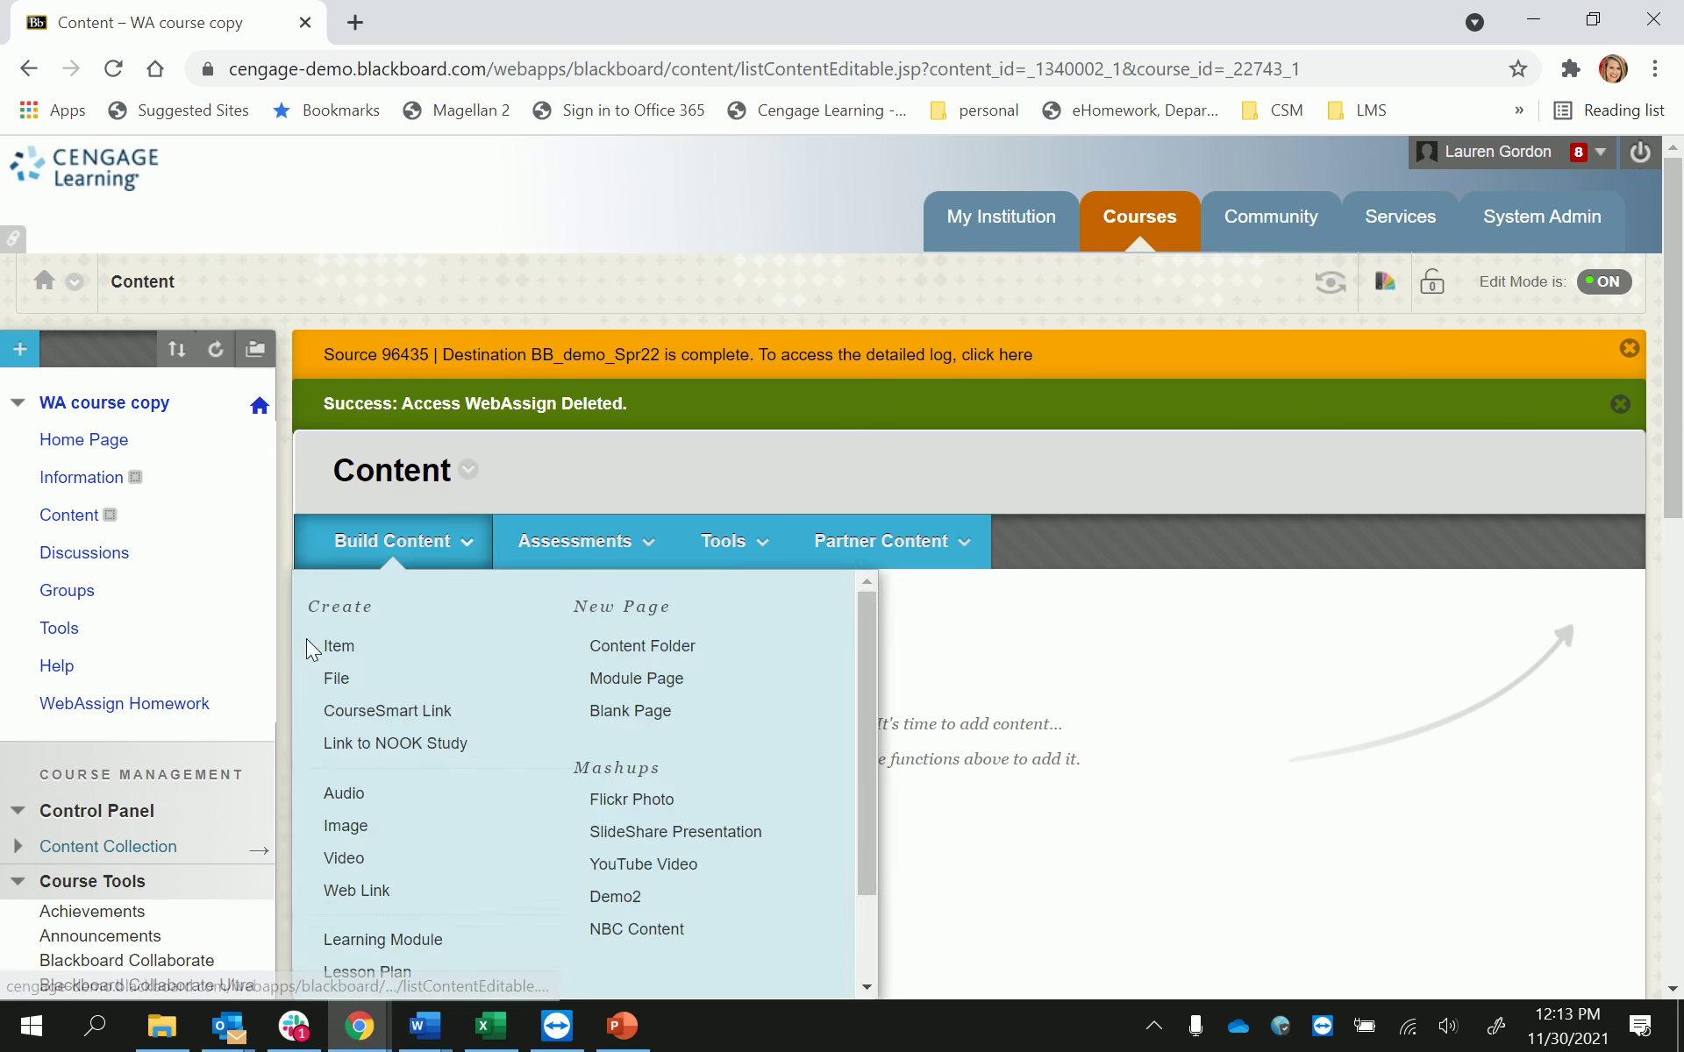
Permanently delete the WebAssign Homework content area from the course menu.
left_click(253, 702)
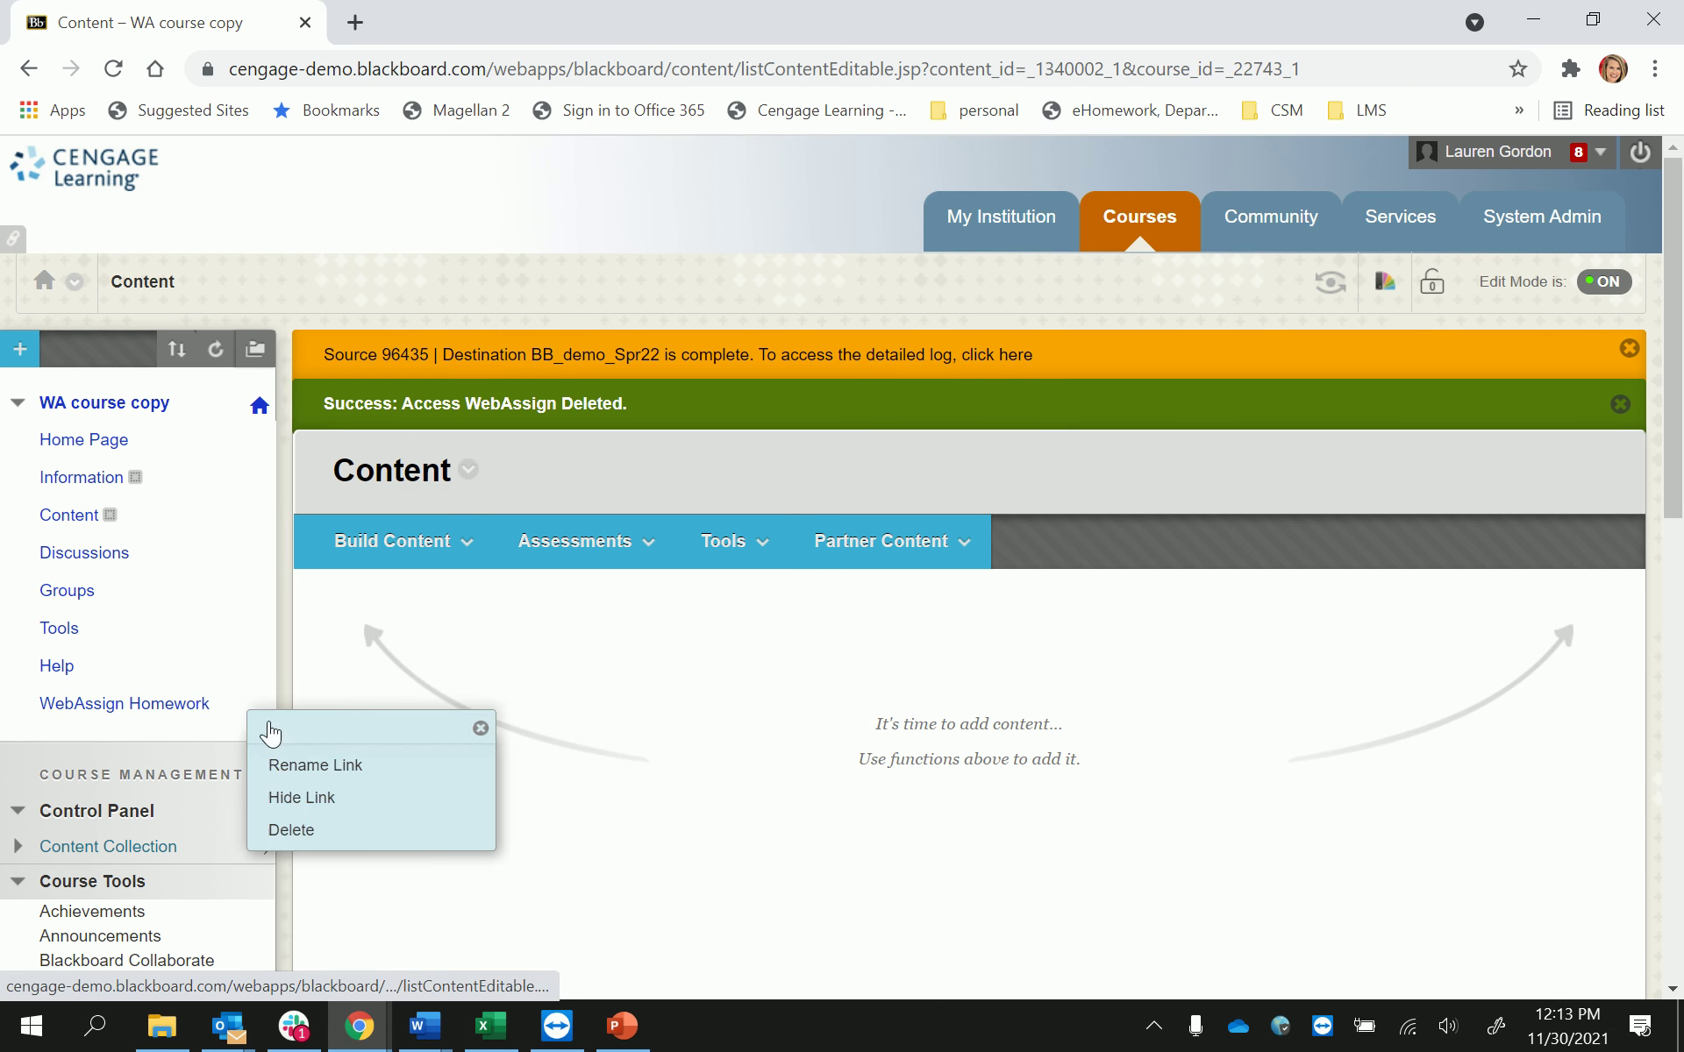
left_click(287, 829)
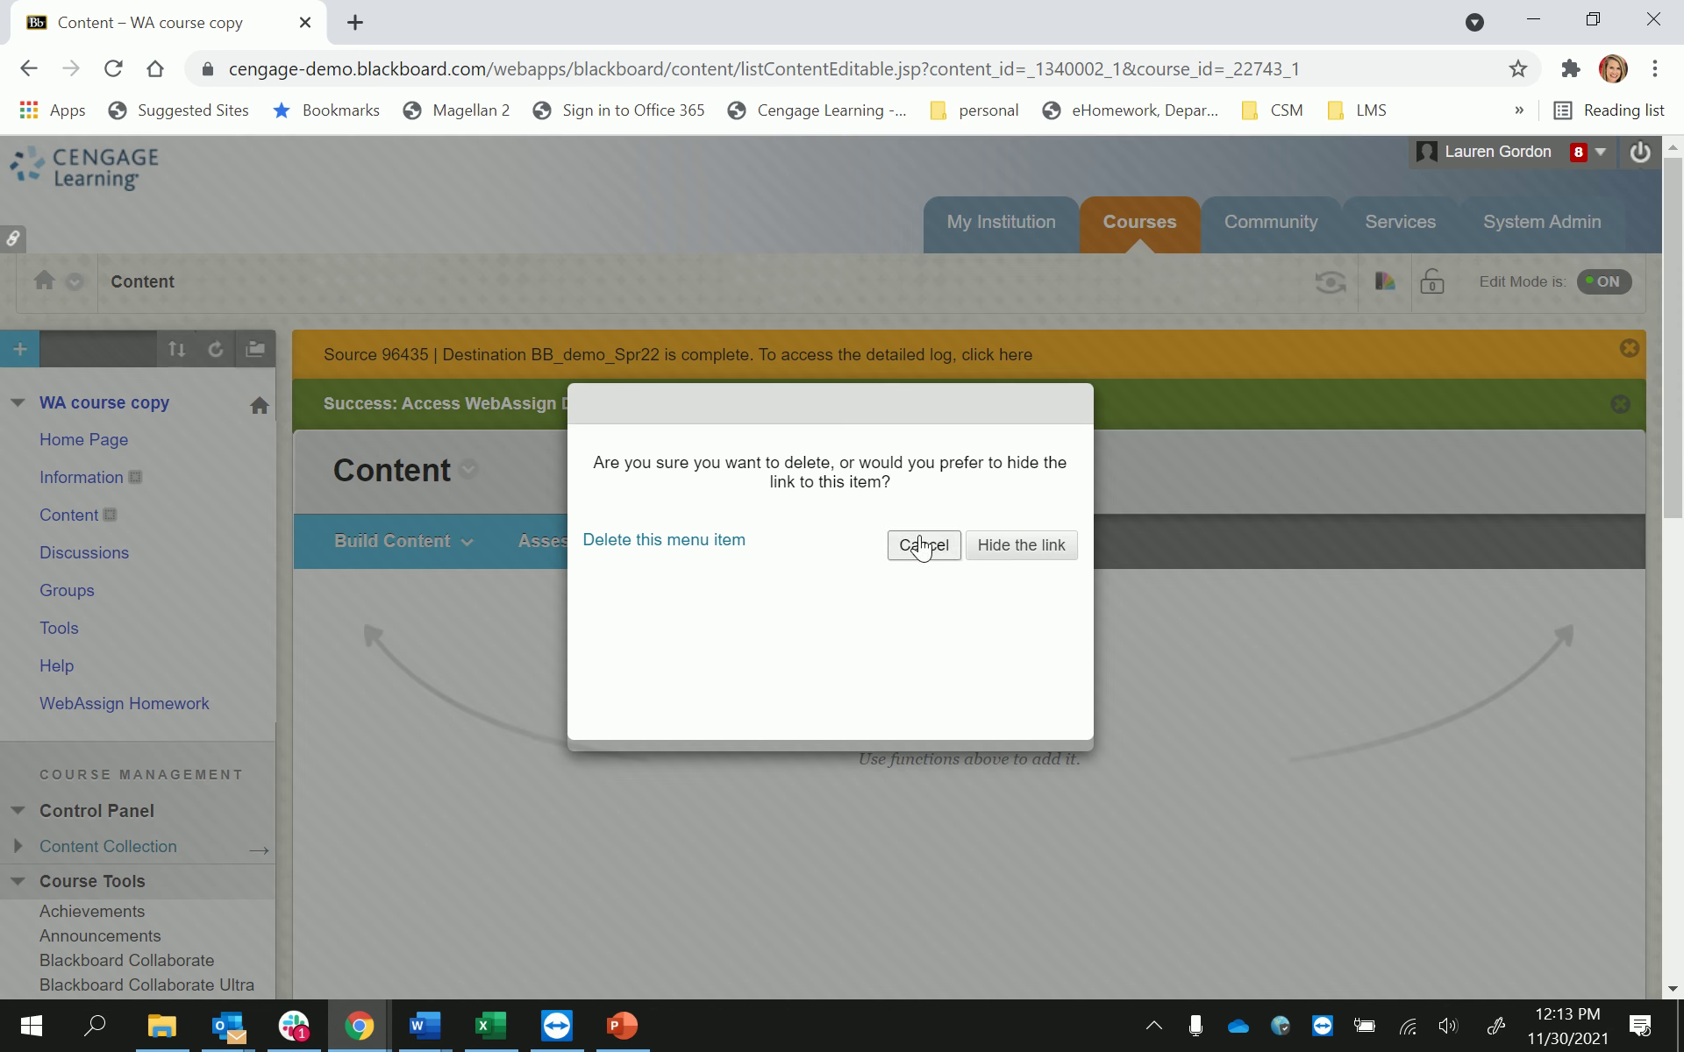
left_click(683, 543)
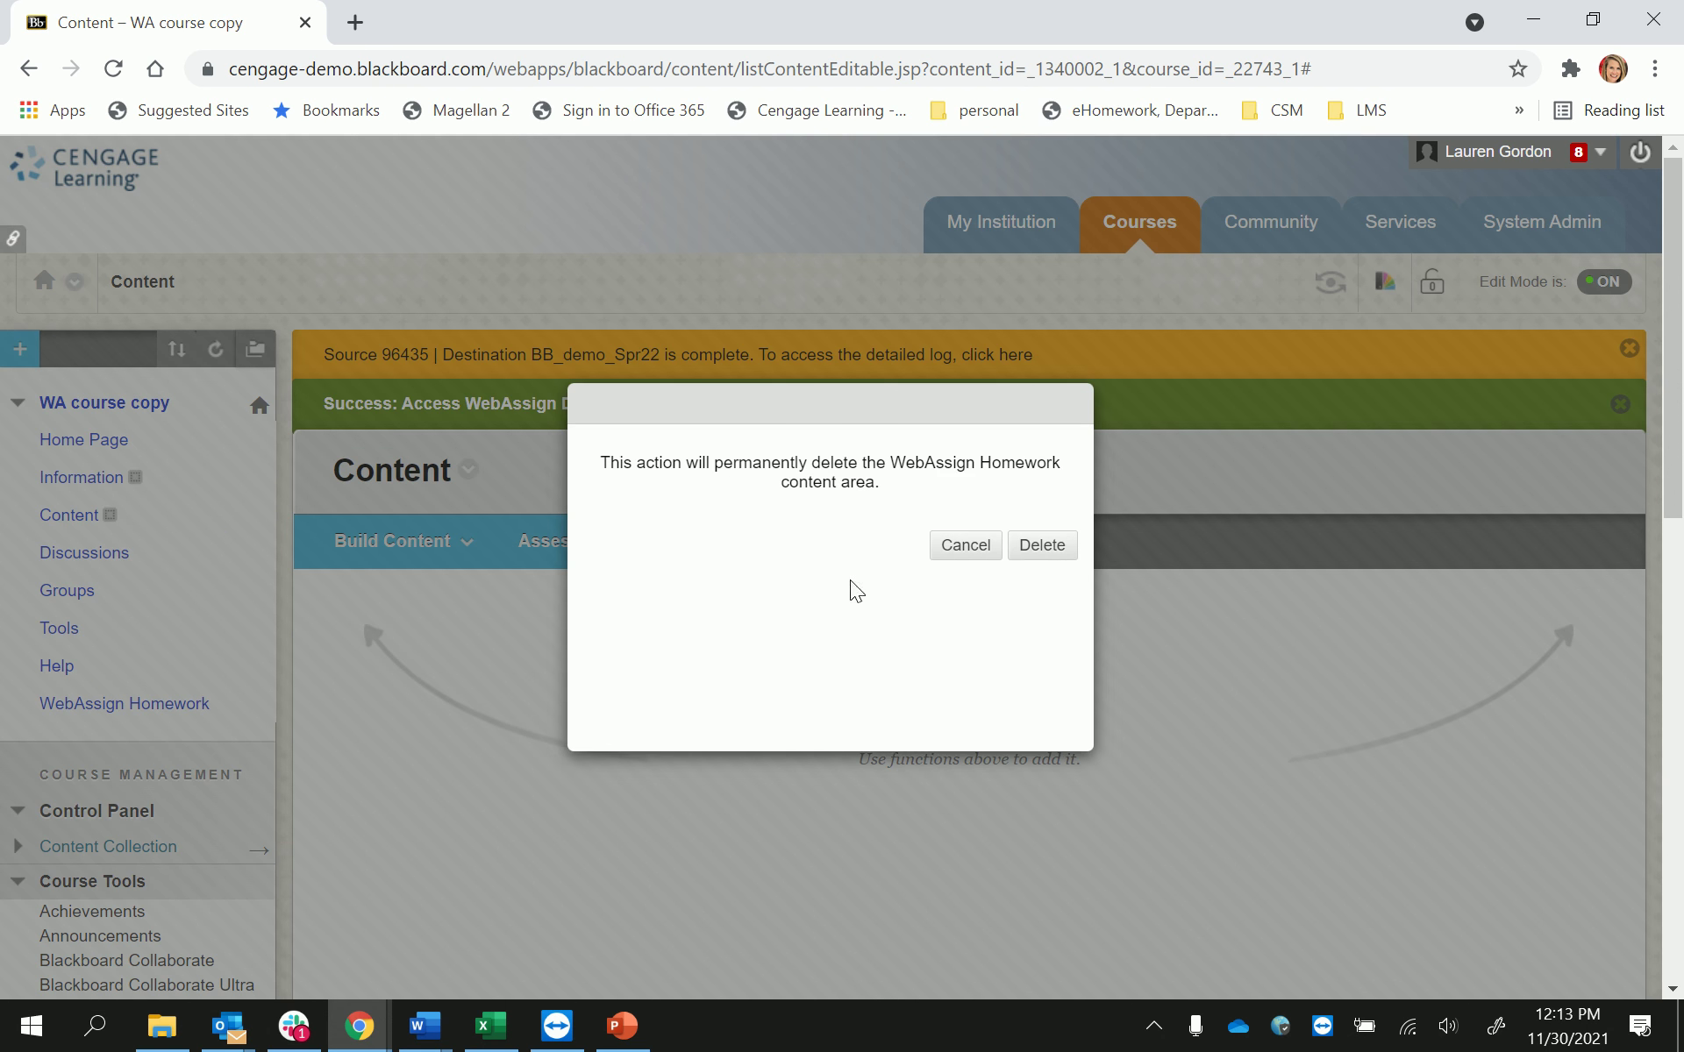
left_click(1028, 551)
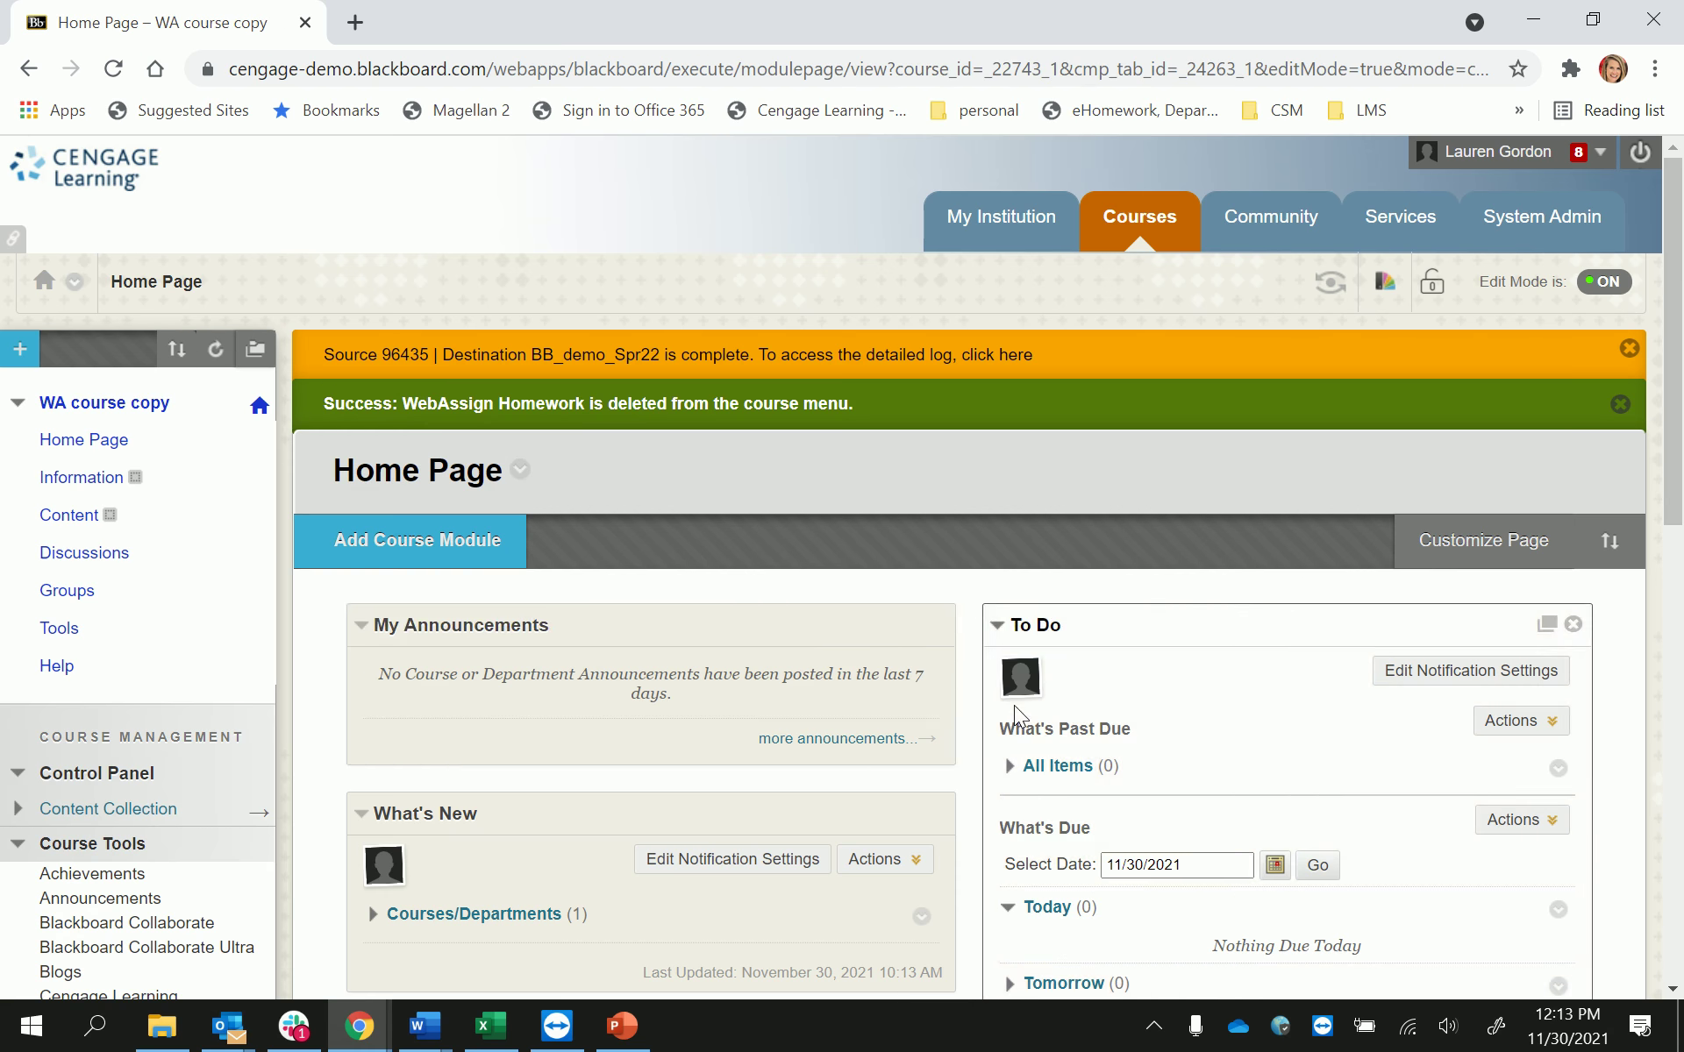
Open the Content Market from the course's Content area and bring its content providers into view.
left_click(56, 525)
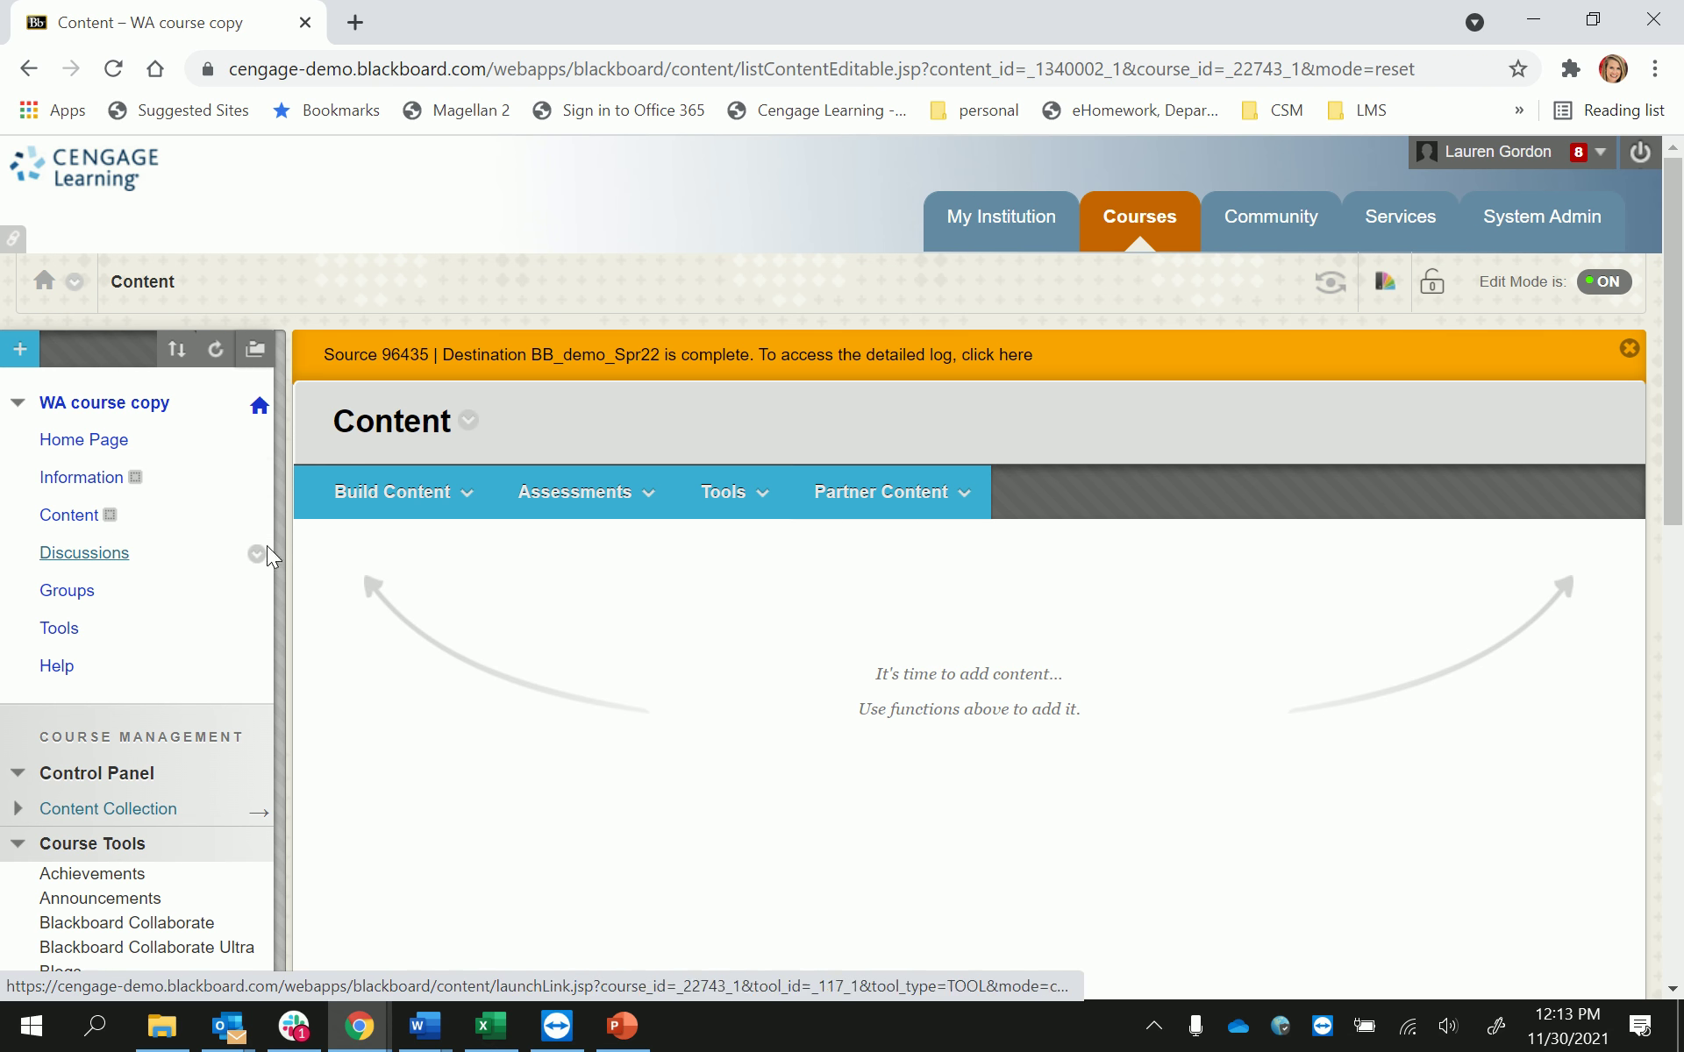
left_click(859, 494)
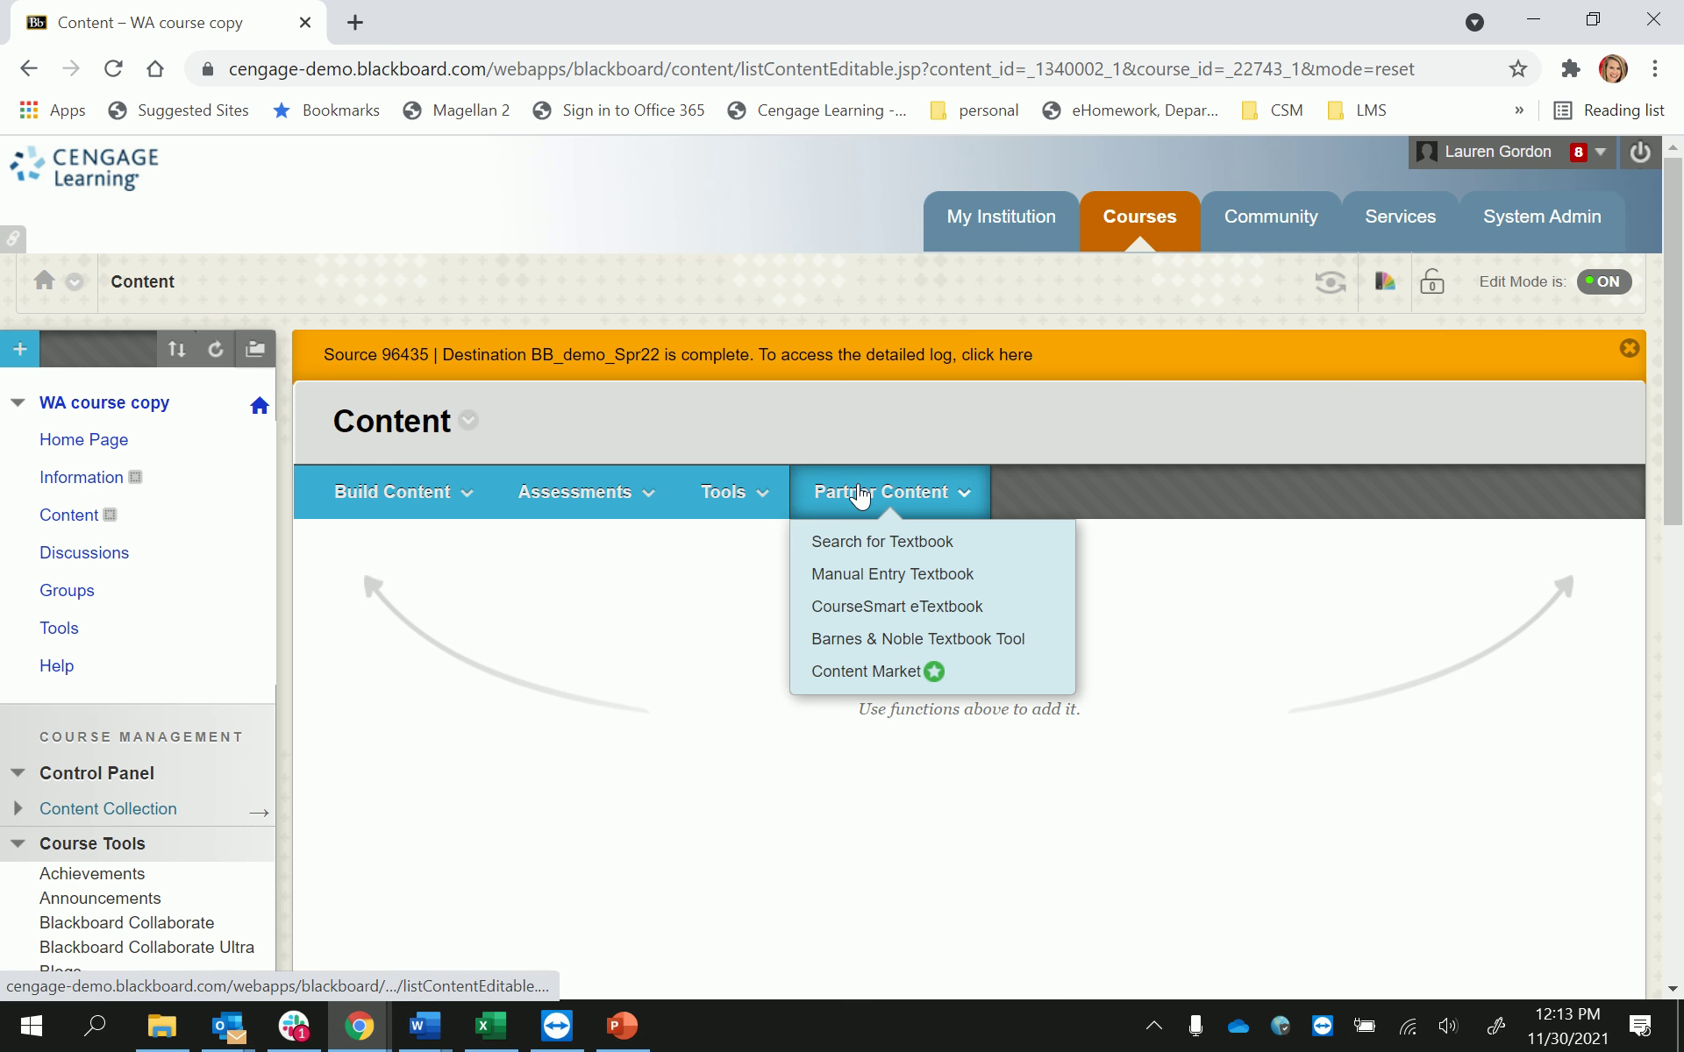
left_click(850, 688)
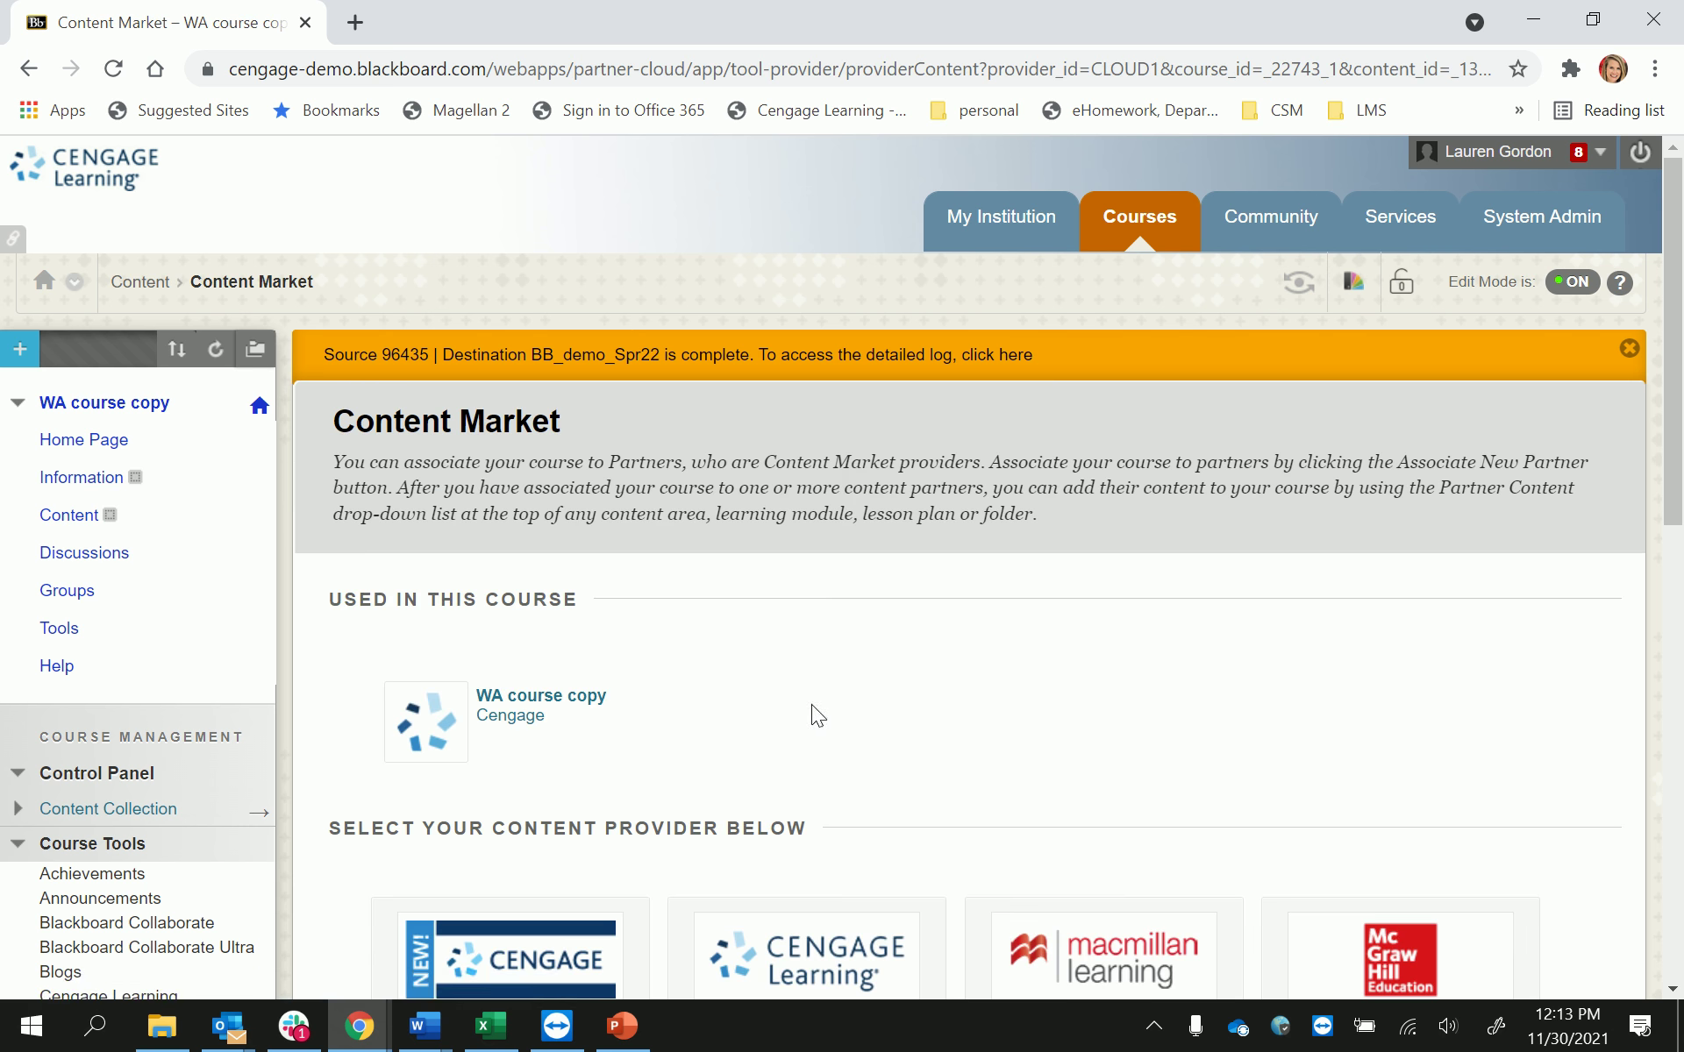
scroll(817, 698, "down", 3)
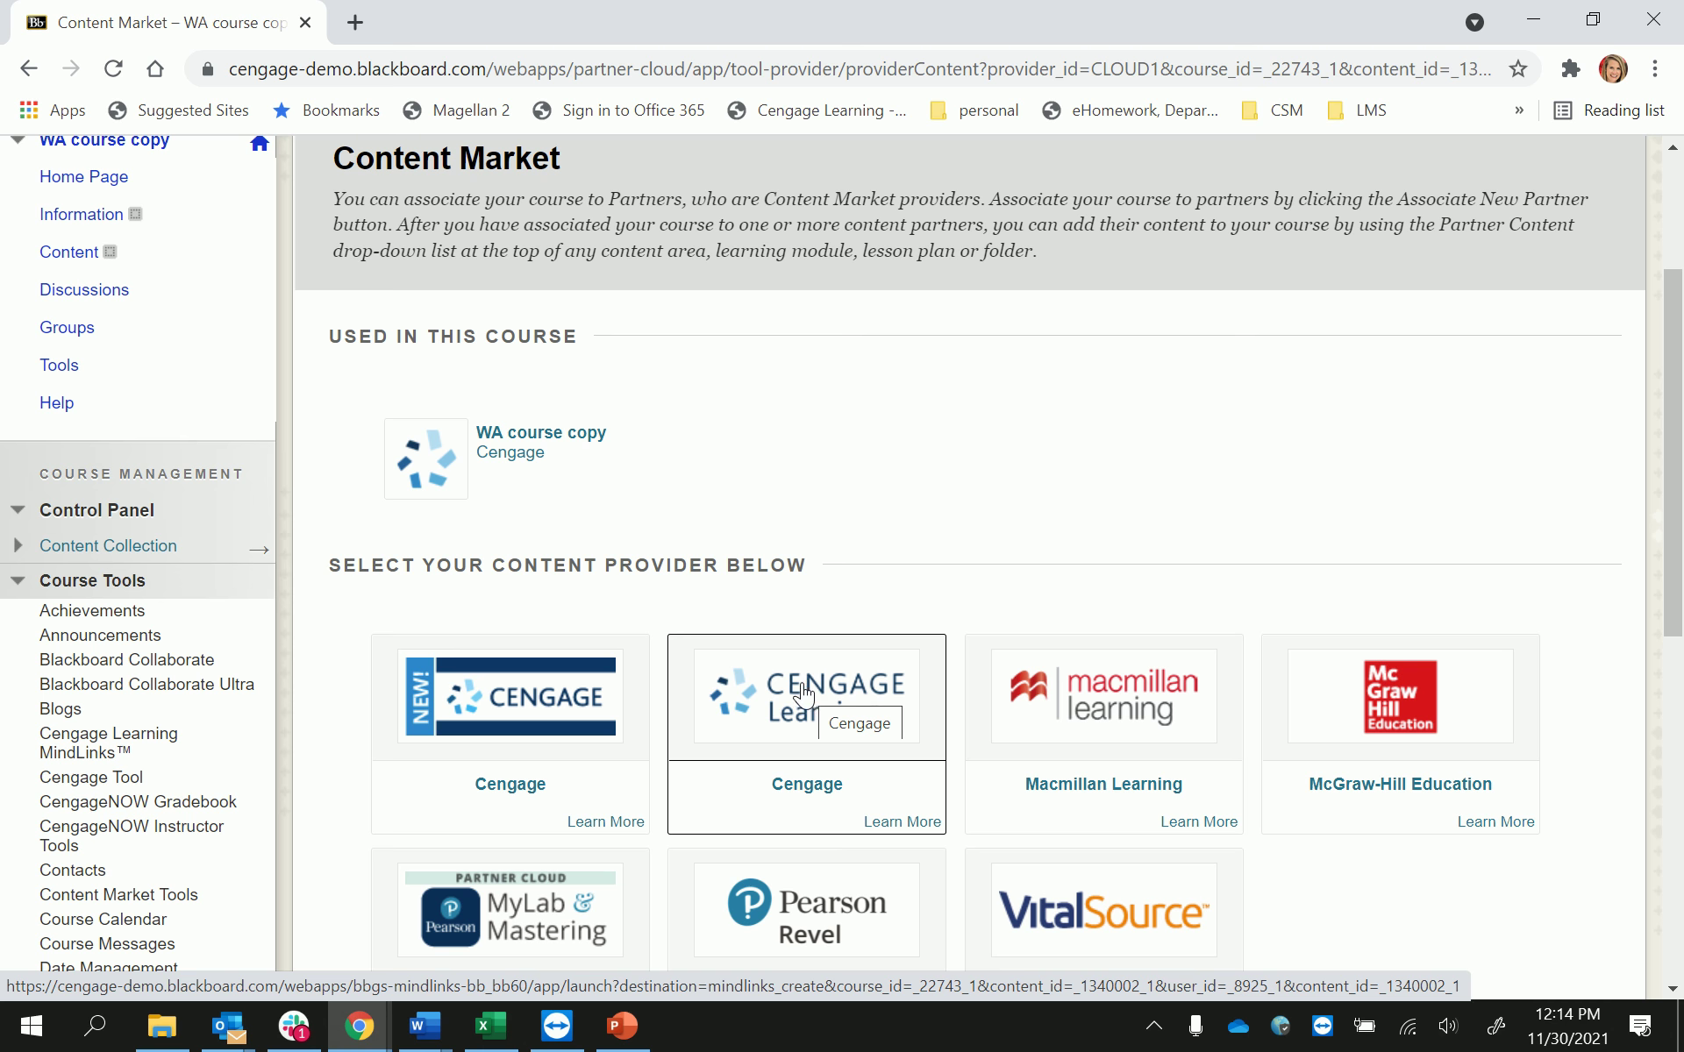
Open the Cengage Learning provider (not the NEW! Cengage one) and start adding a homework platform.
left_click(800, 697)
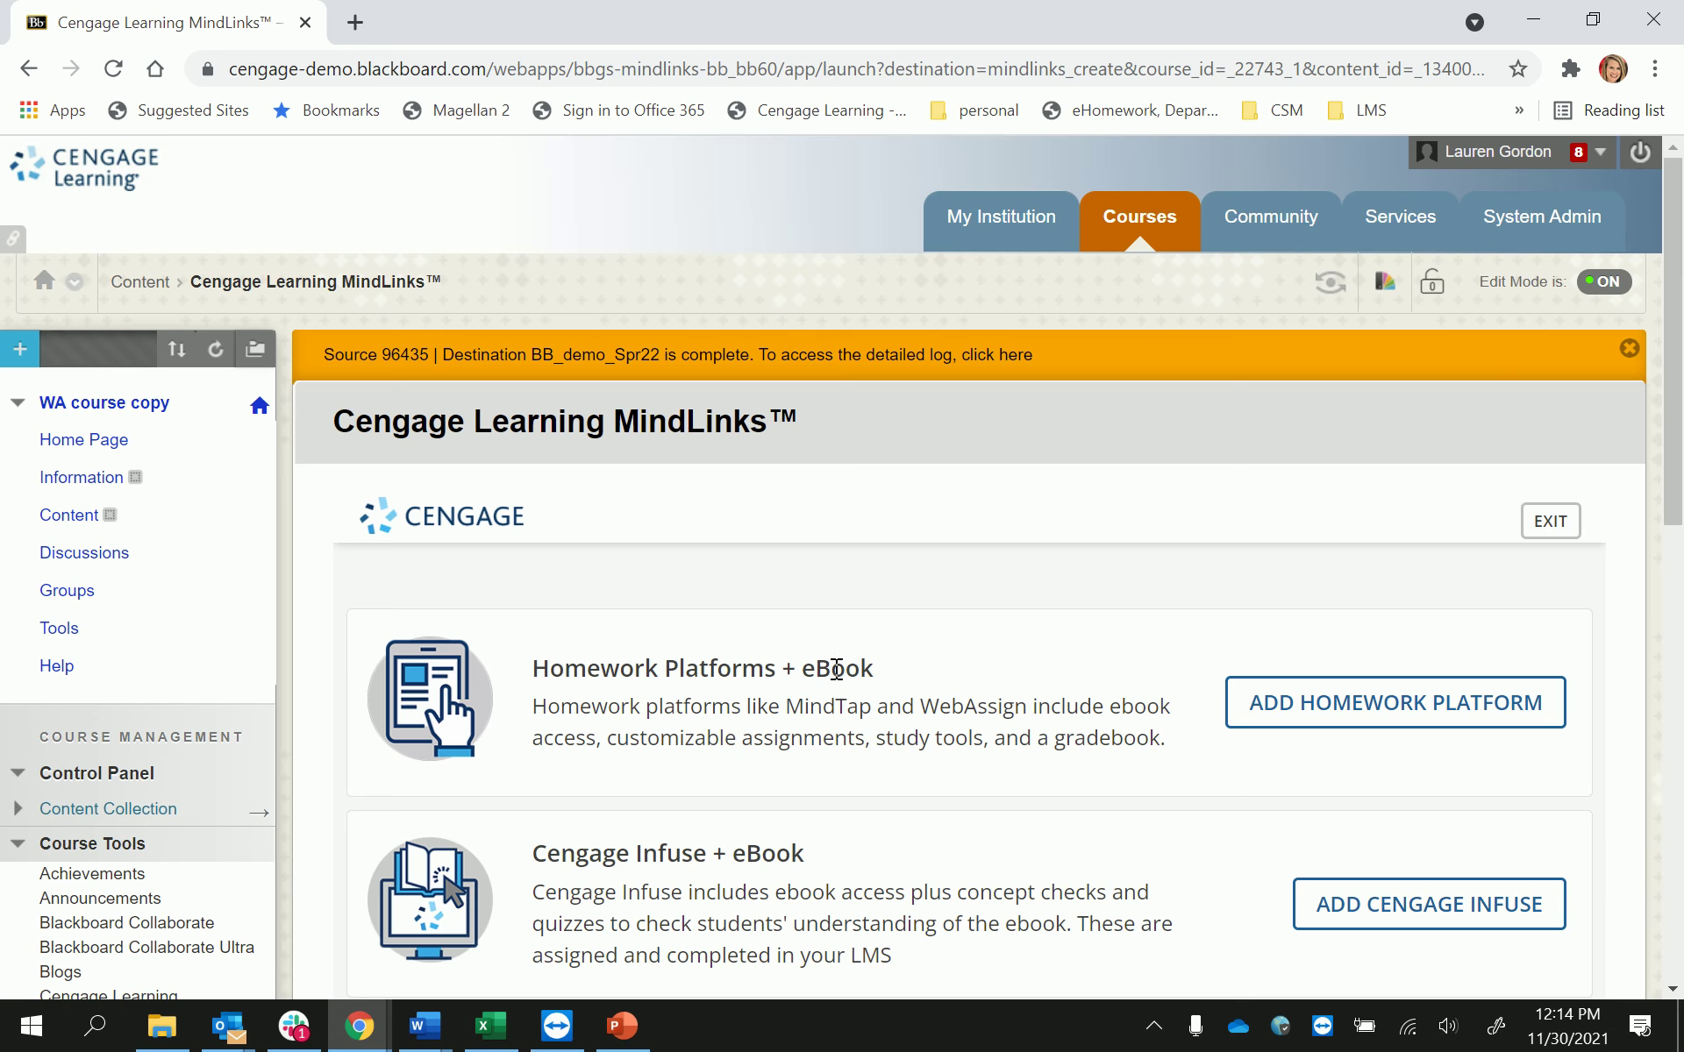
scroll(837, 669, "down", 3)
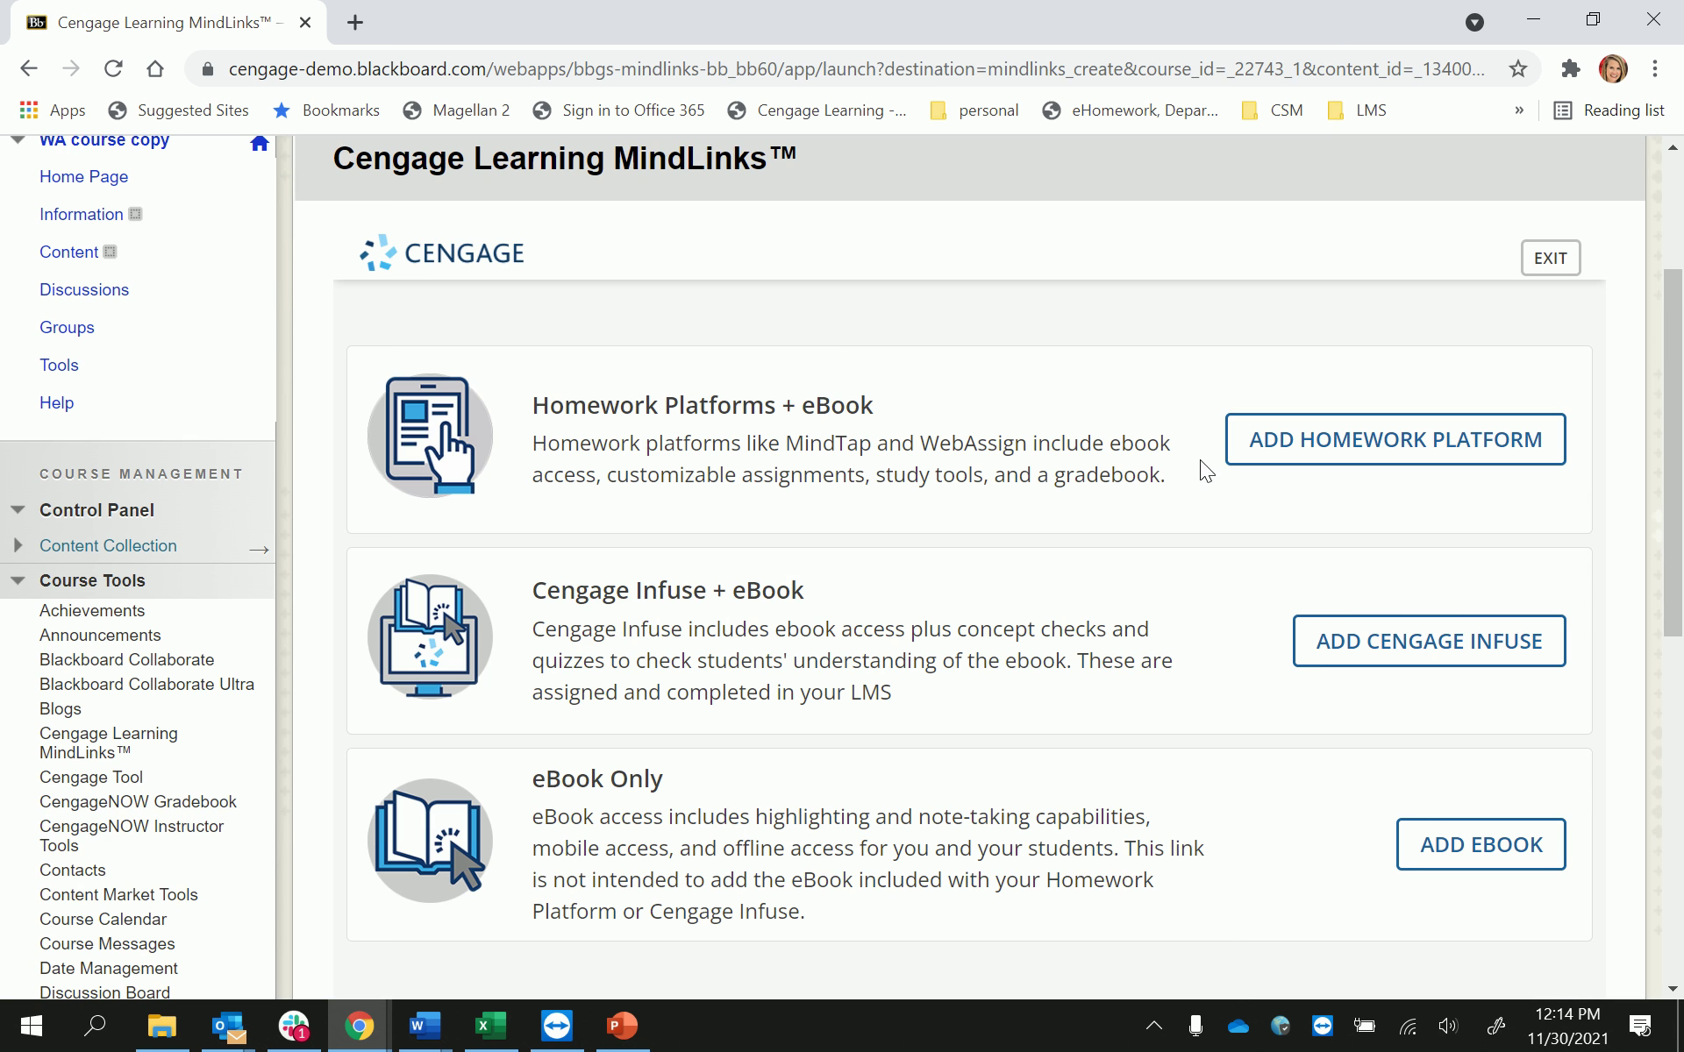
left_click(1308, 451)
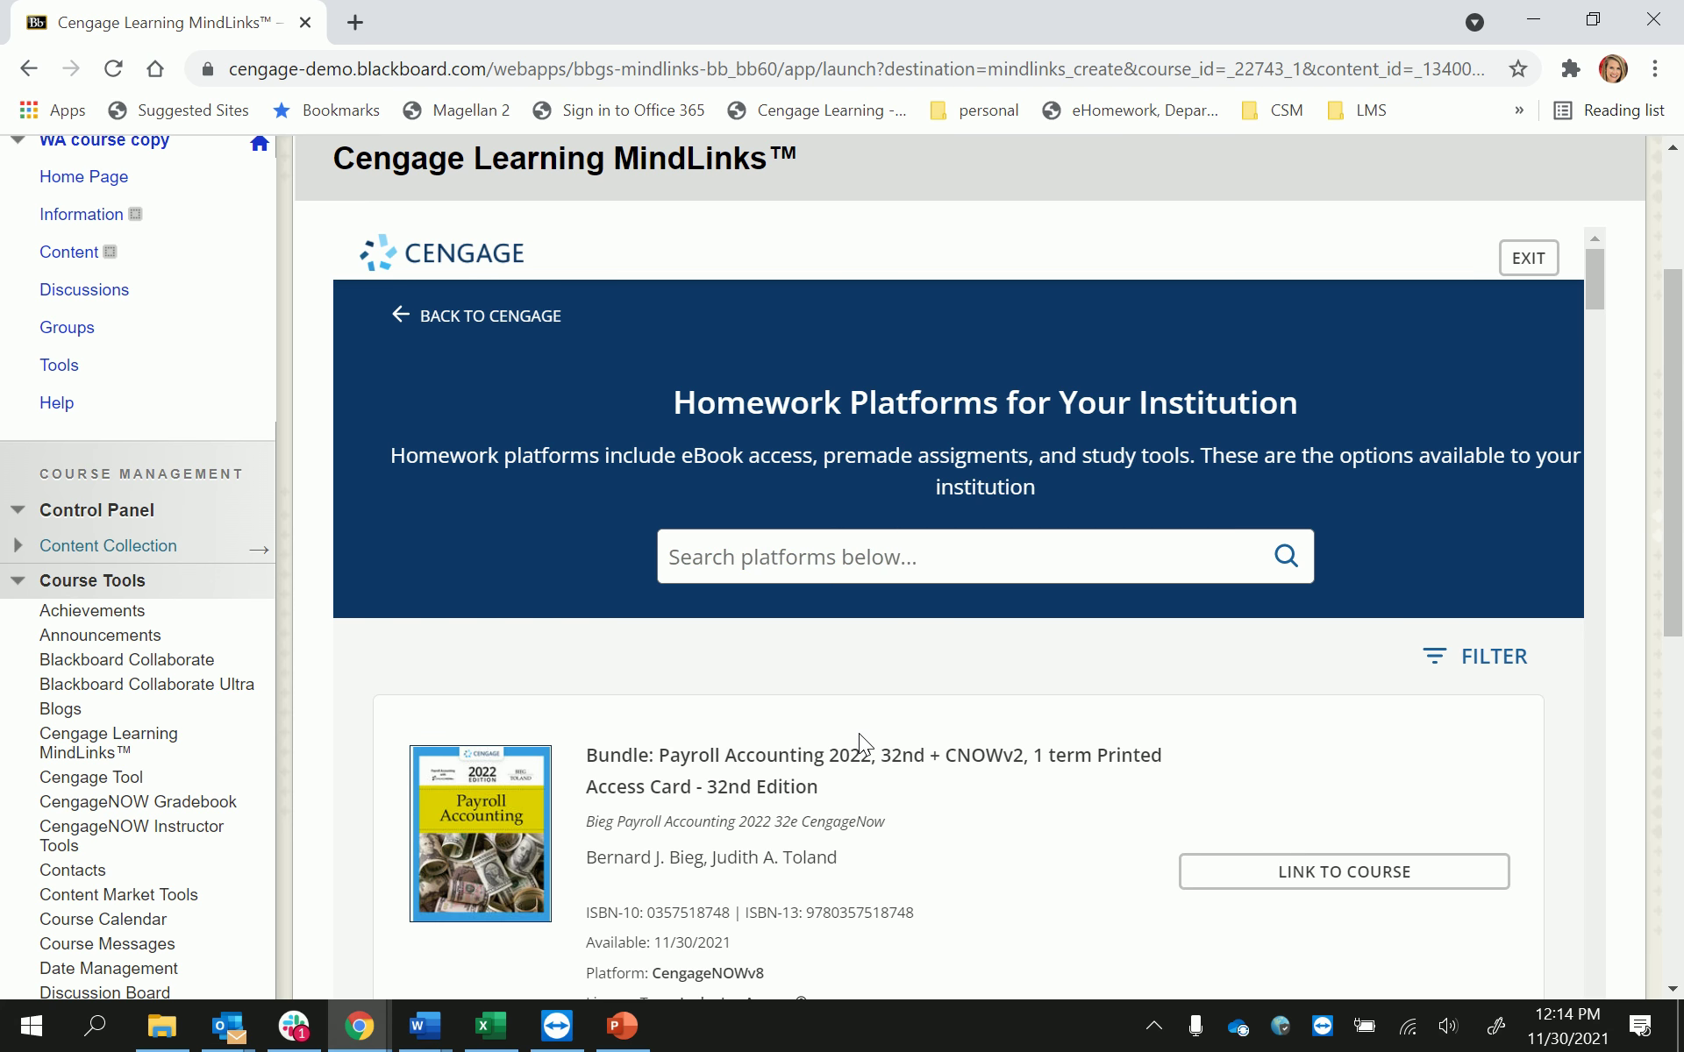
Search the homework platforms for "larson" and link WebAssign with Corequisite Support for Larson's College Algebra, 11th Edition, to the course.
scroll(860, 734, "down", 8)
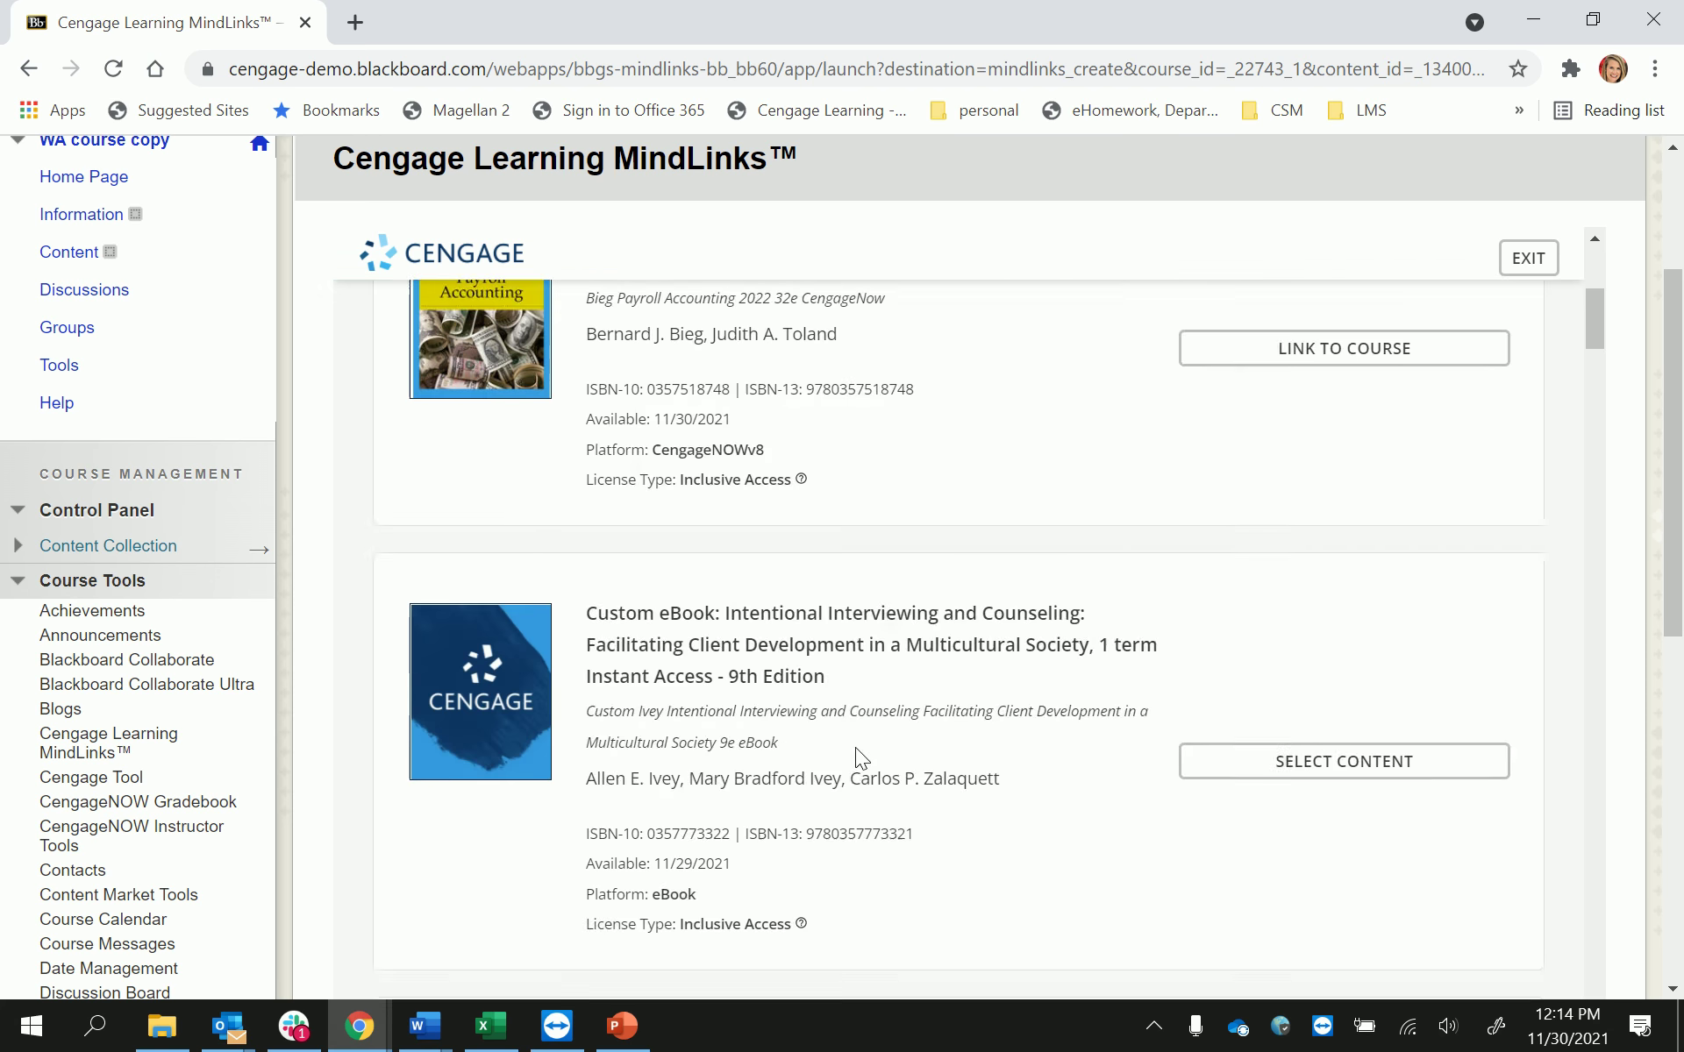
scroll(857, 752, "down", 20)
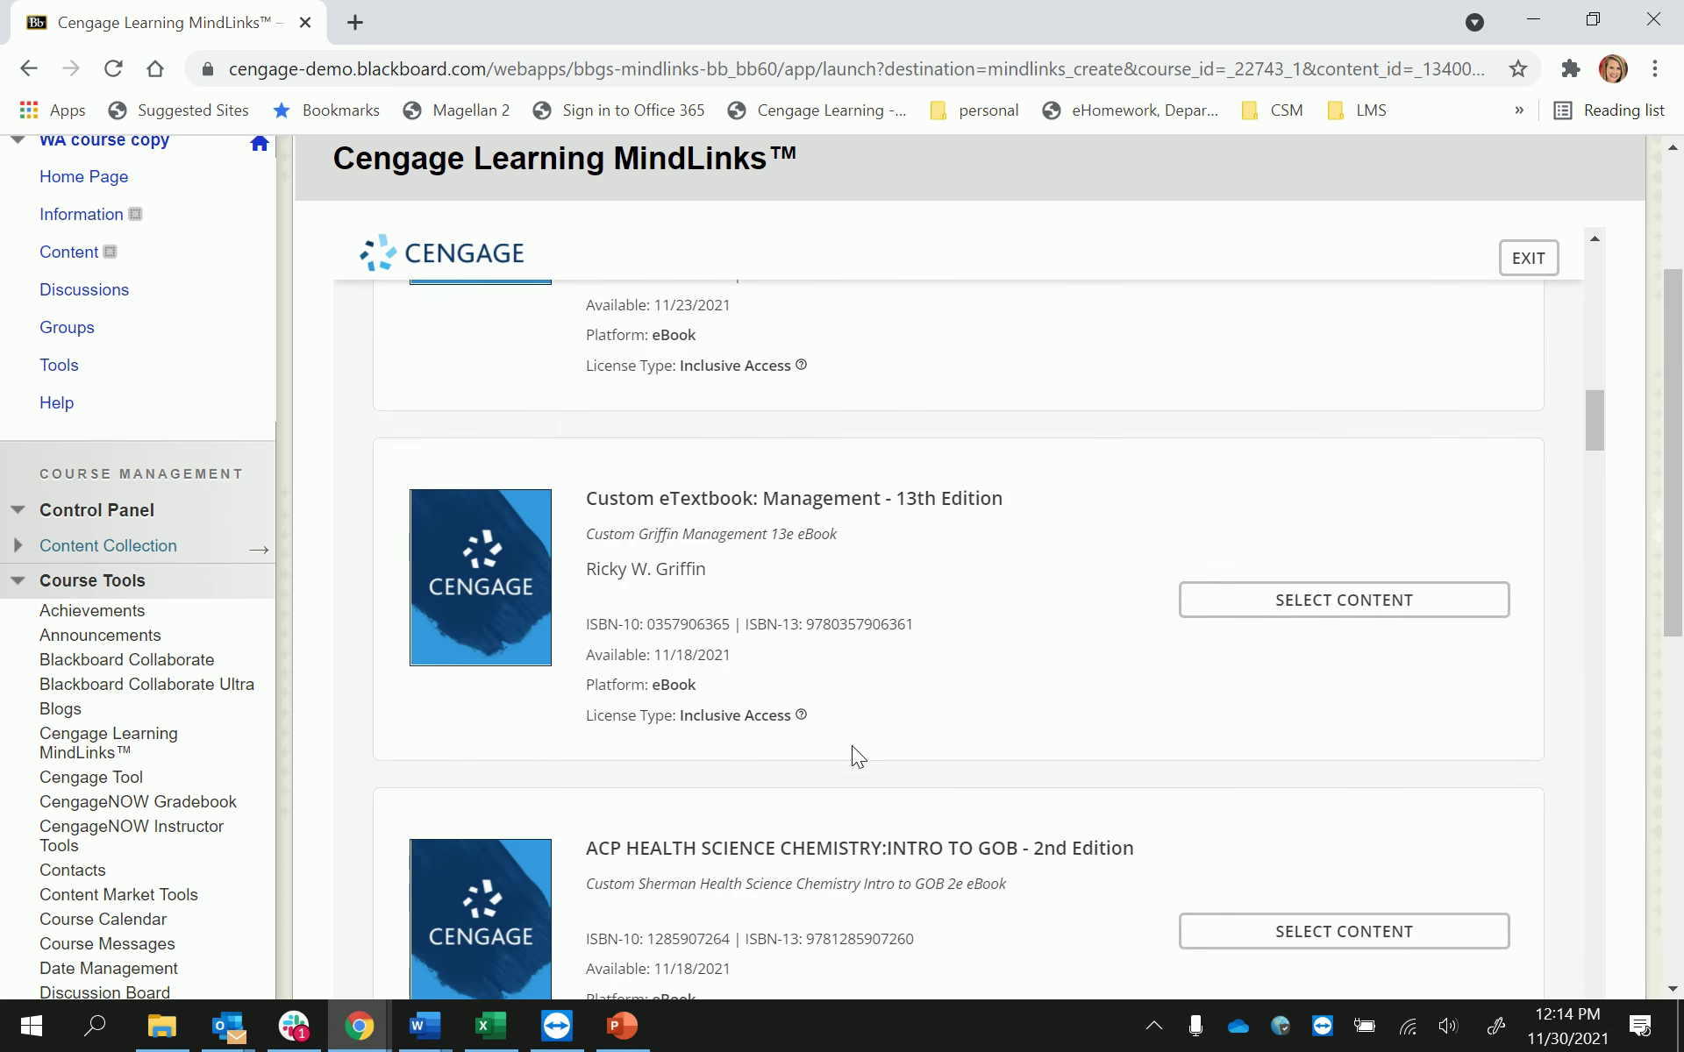
scroll(855, 772, "down", 3)
scroll(855, 741, "down", 3)
scroll(855, 740, "up", 20)
scroll(850, 742, "up", 3)
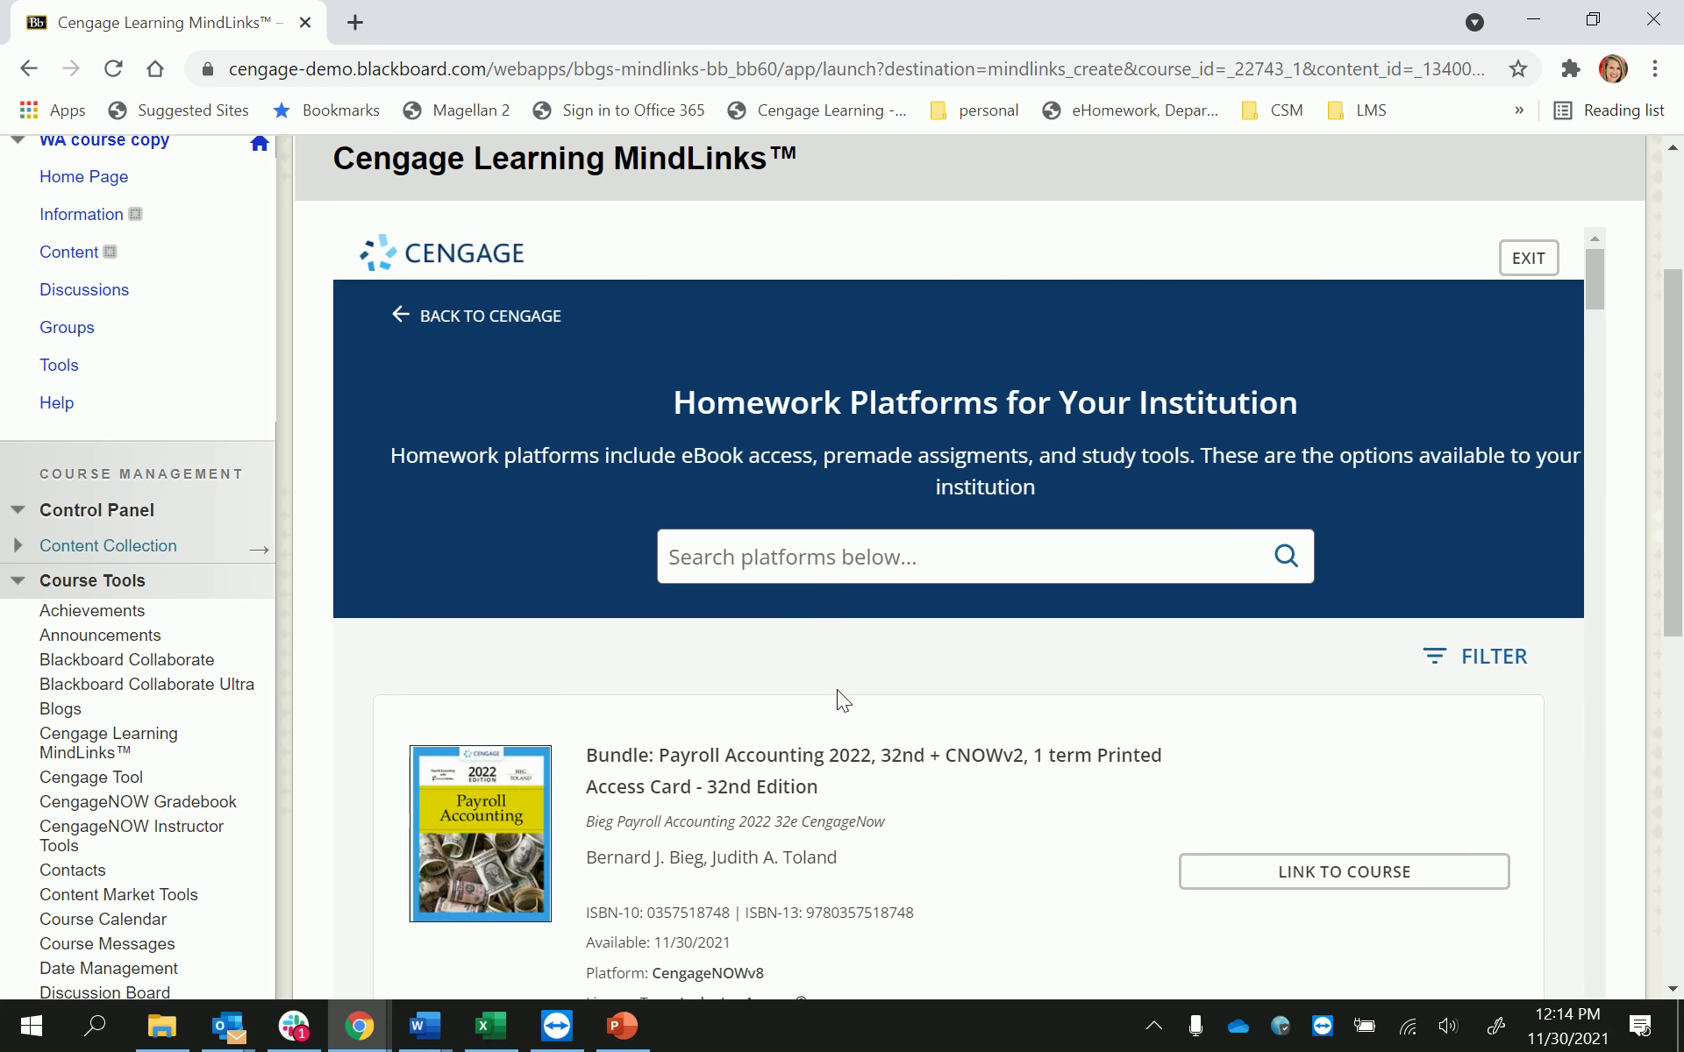
left_click(790, 562)
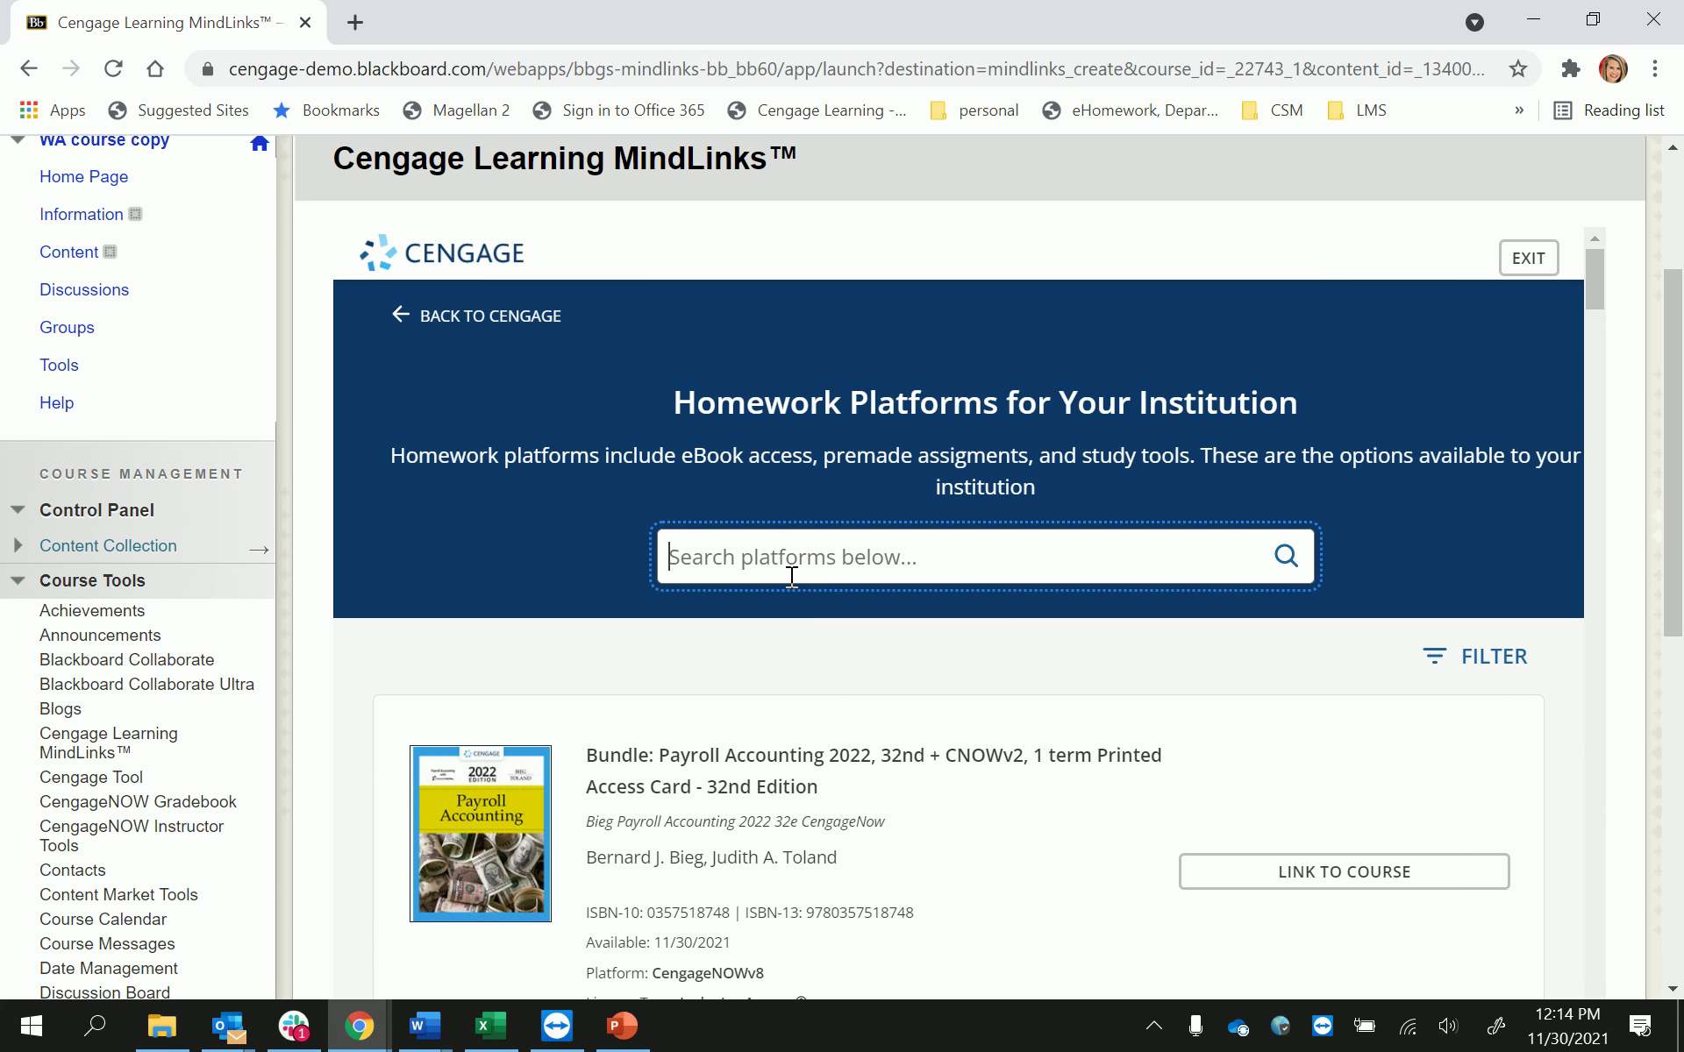
type("larson")
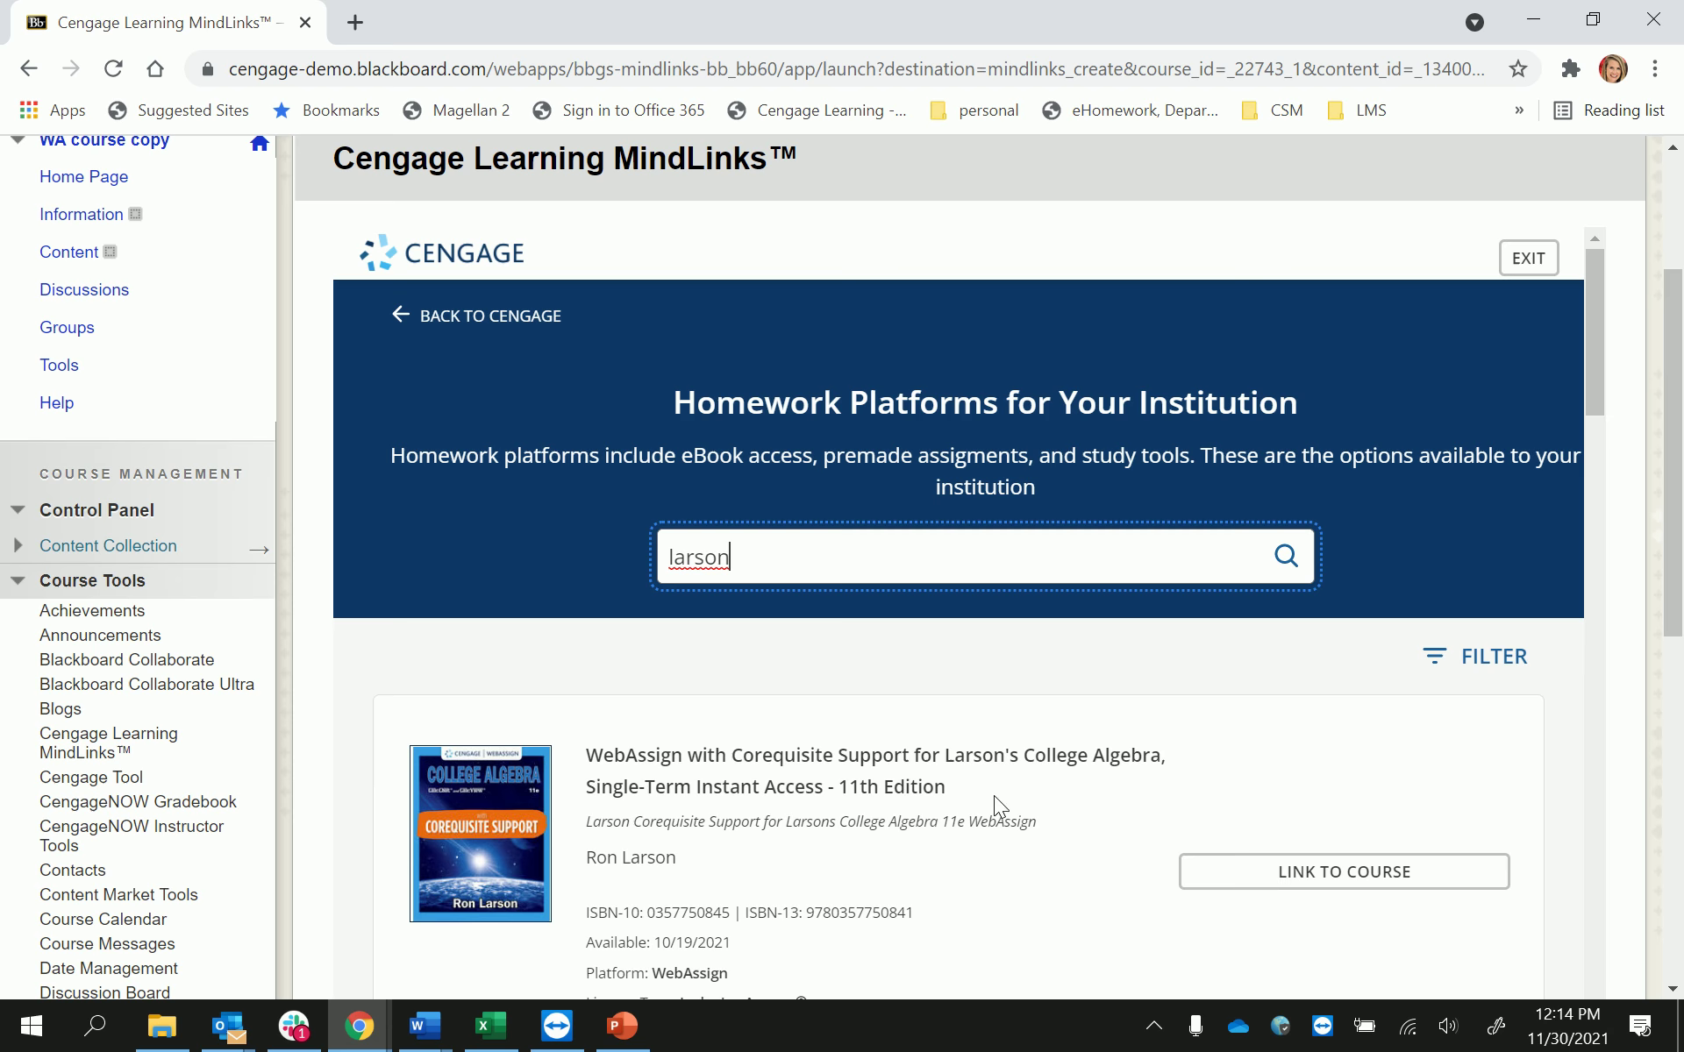
scroll(971, 903, "down", 3)
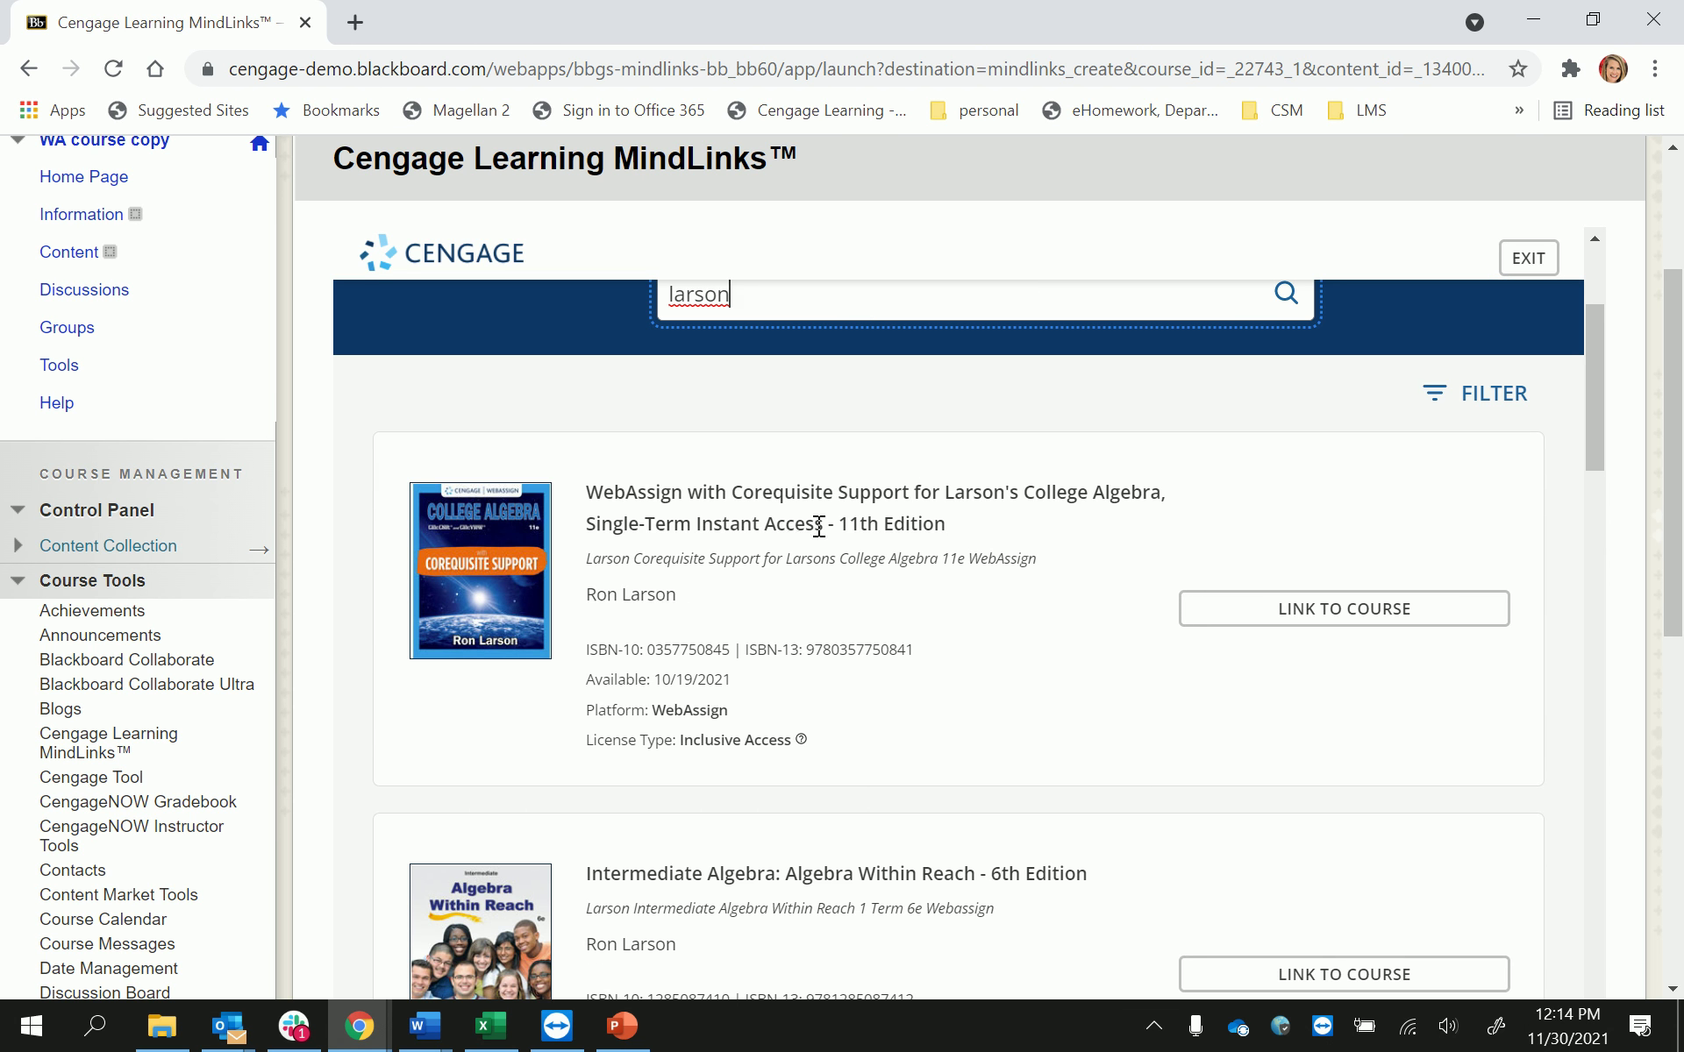
left_click(1368, 614)
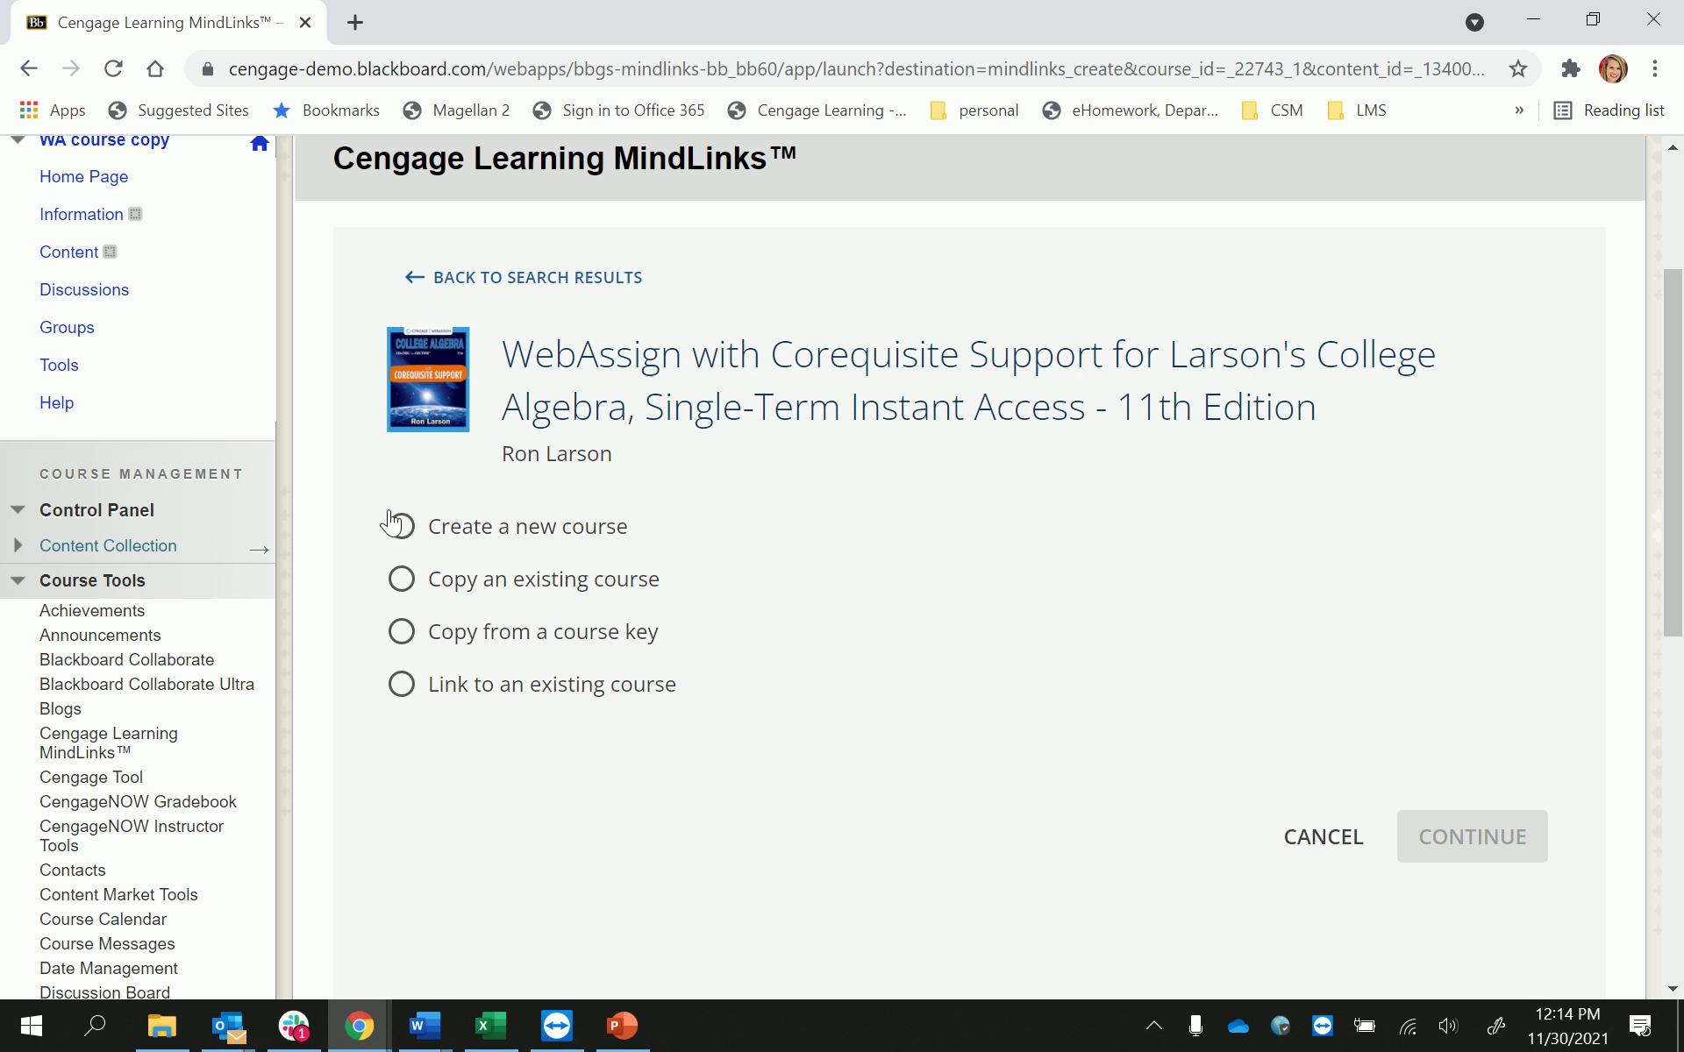
List the existing courses available for copying, and open webassign.net in a new browser tab.
left_click(401, 581)
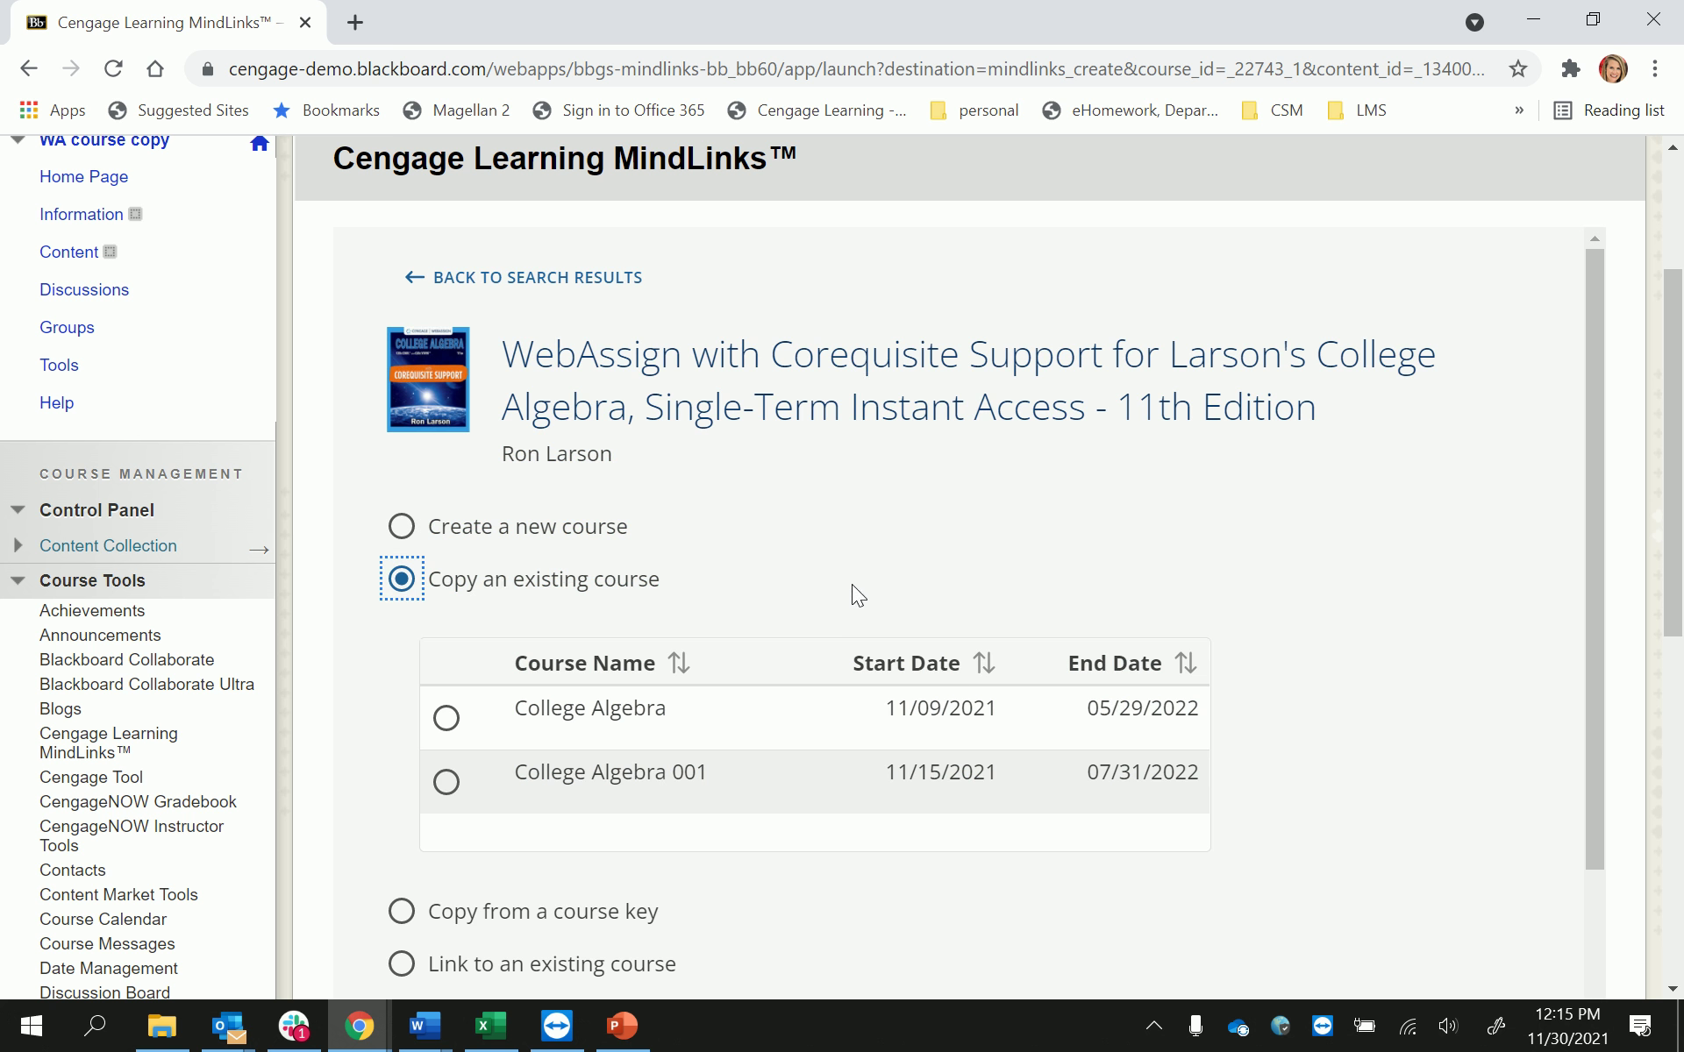
left_click(354, 22)
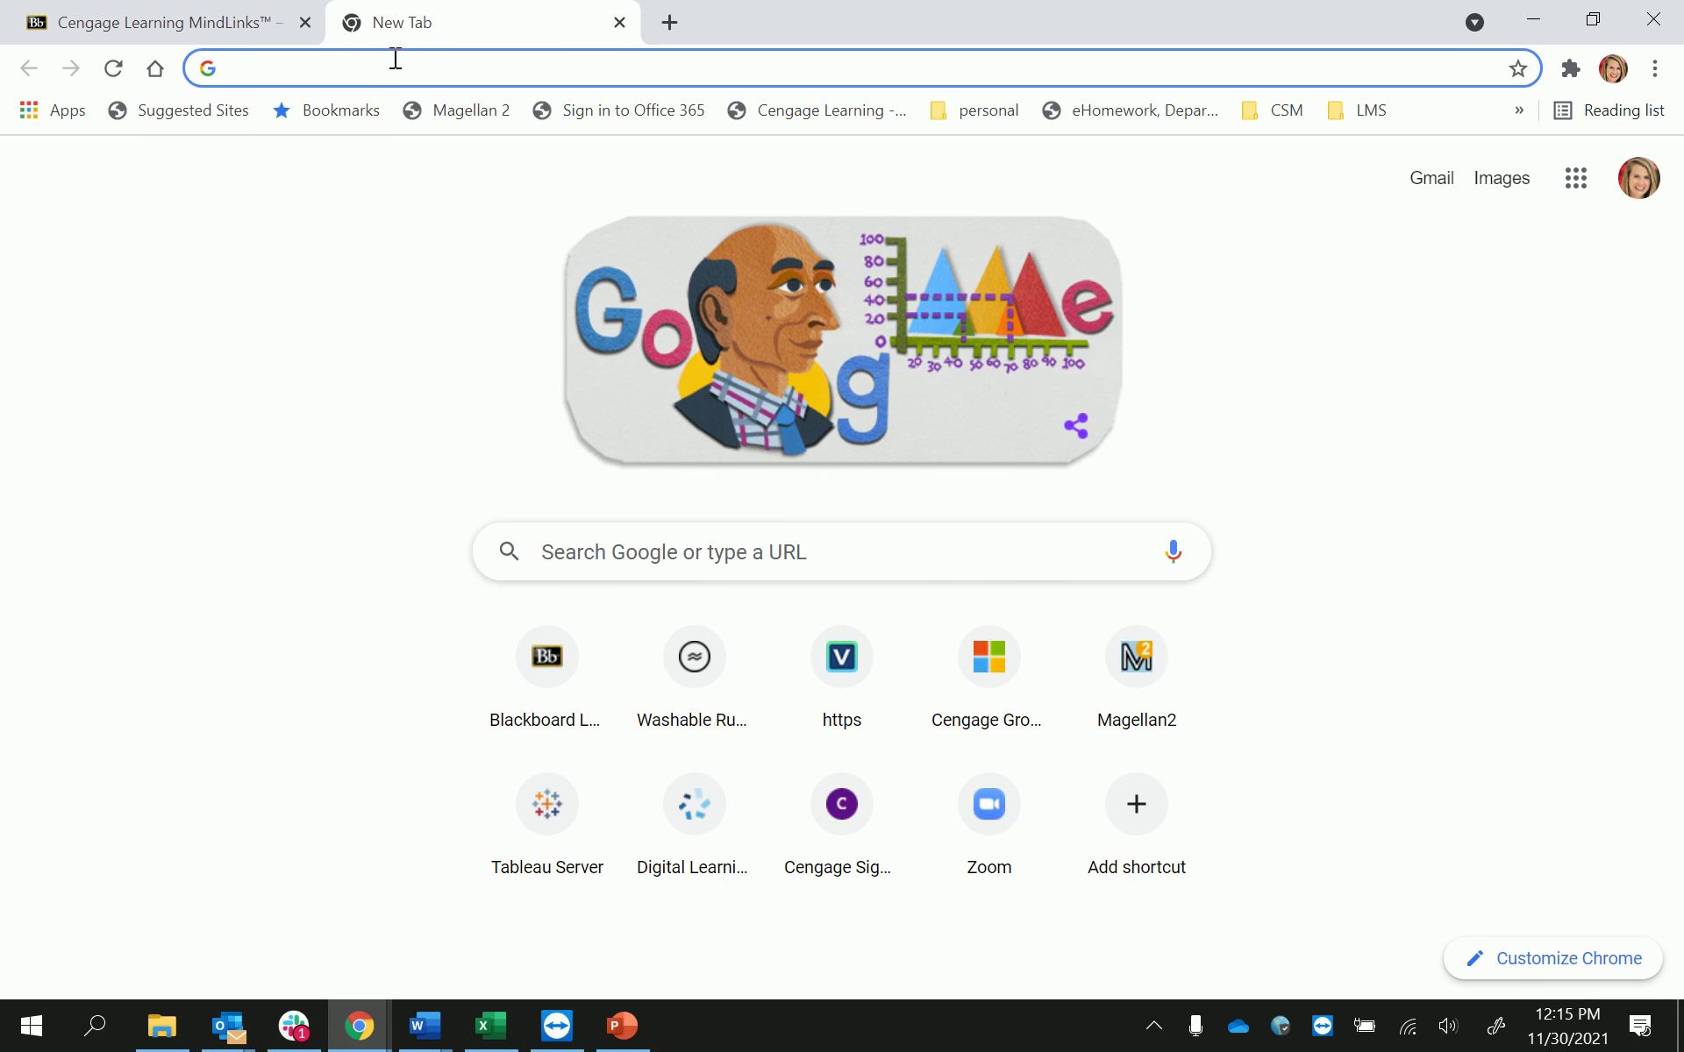
type("webassign.")
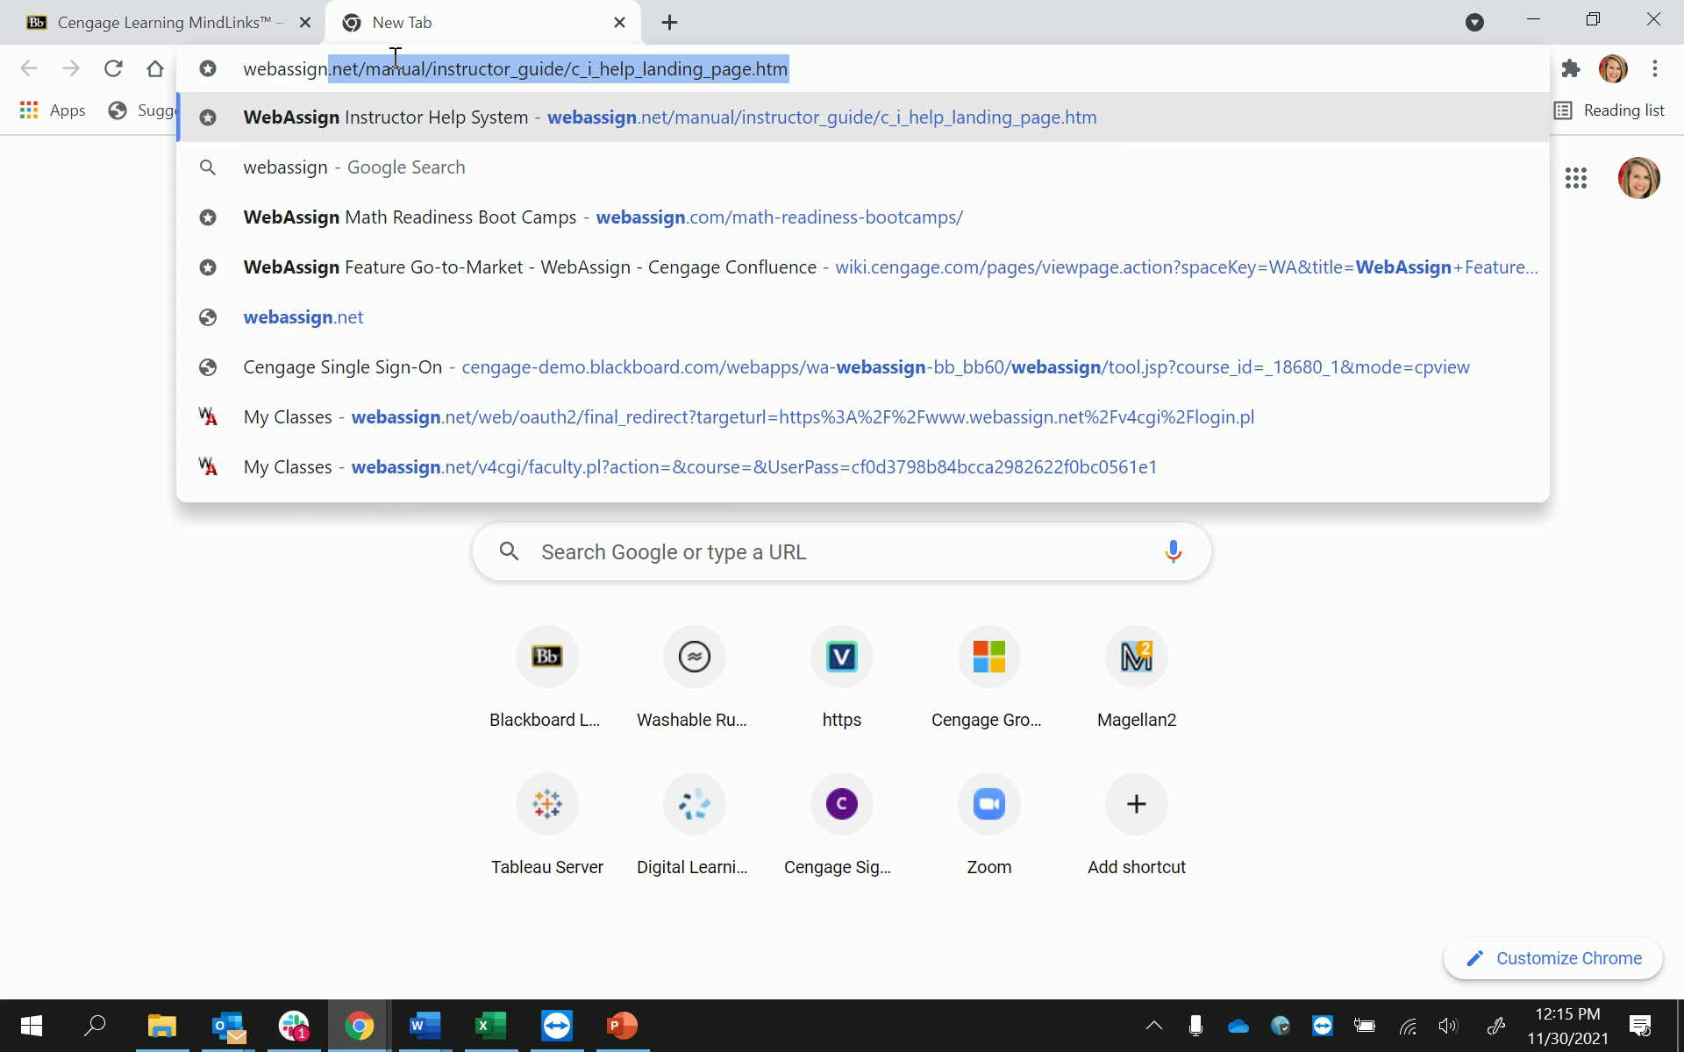
type("net")
key("Return")
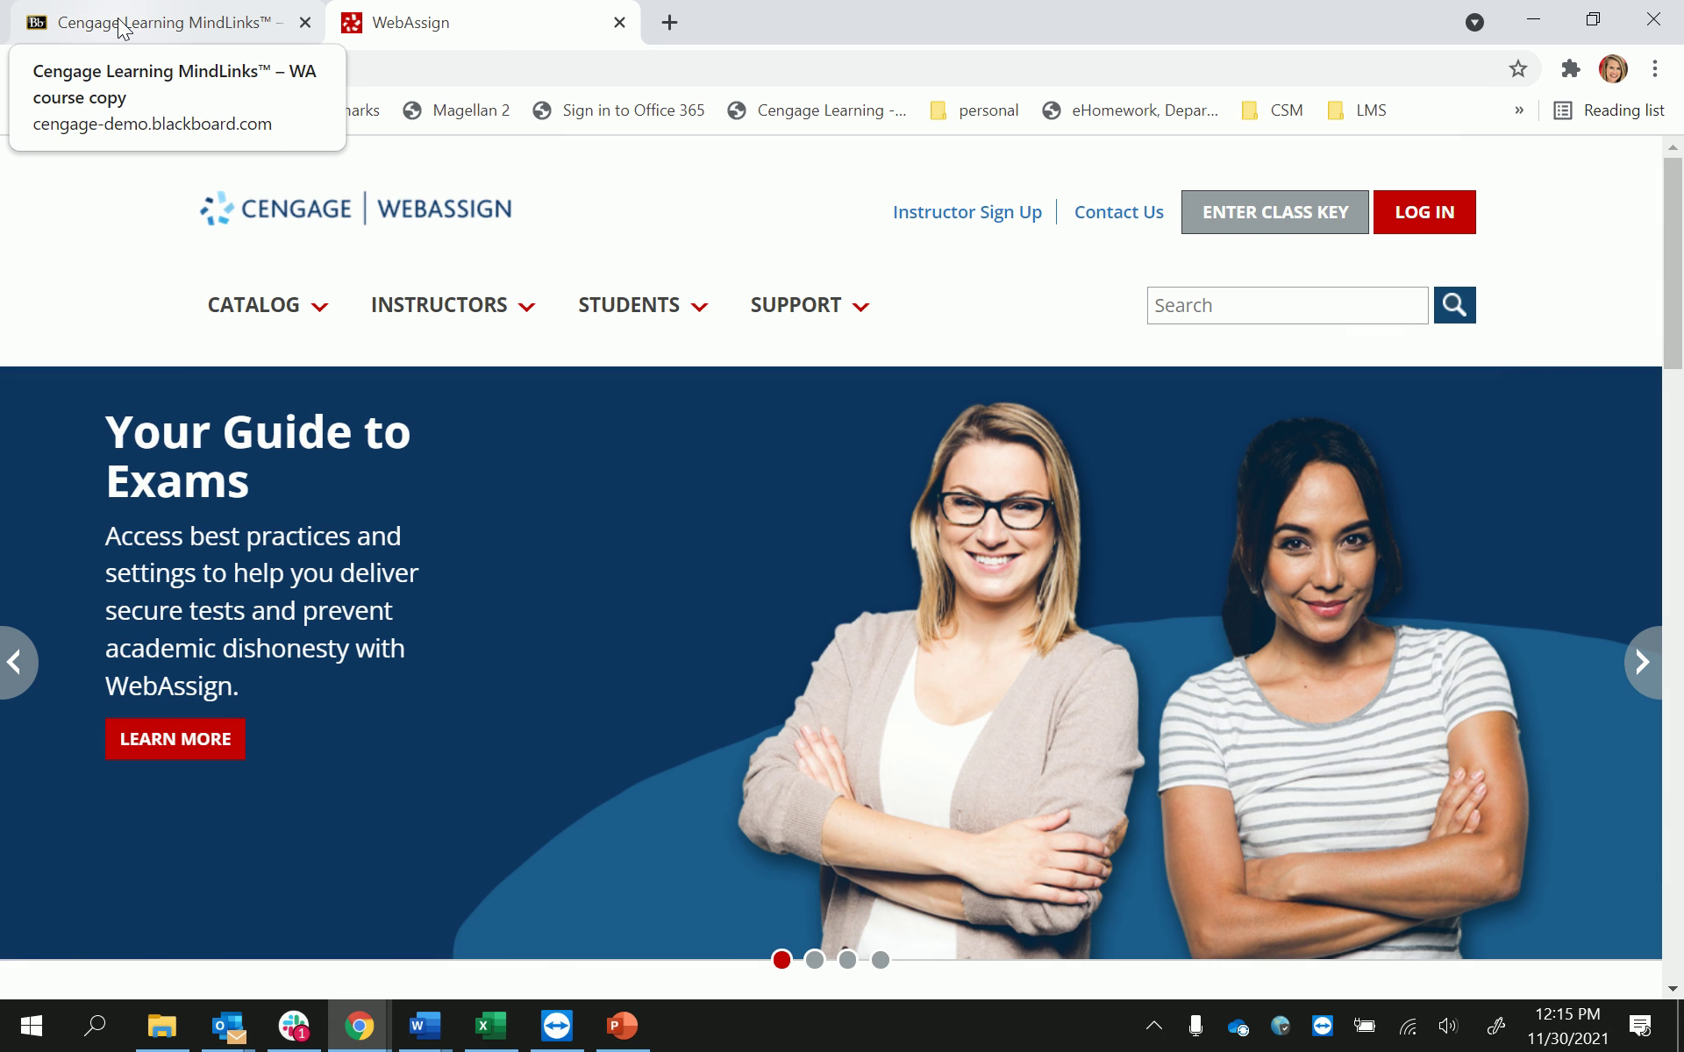
Back in the Blackboard setup, link to the existing course College Algebra 001 and submit it with /Content as the destination folder.
left_click(123, 27)
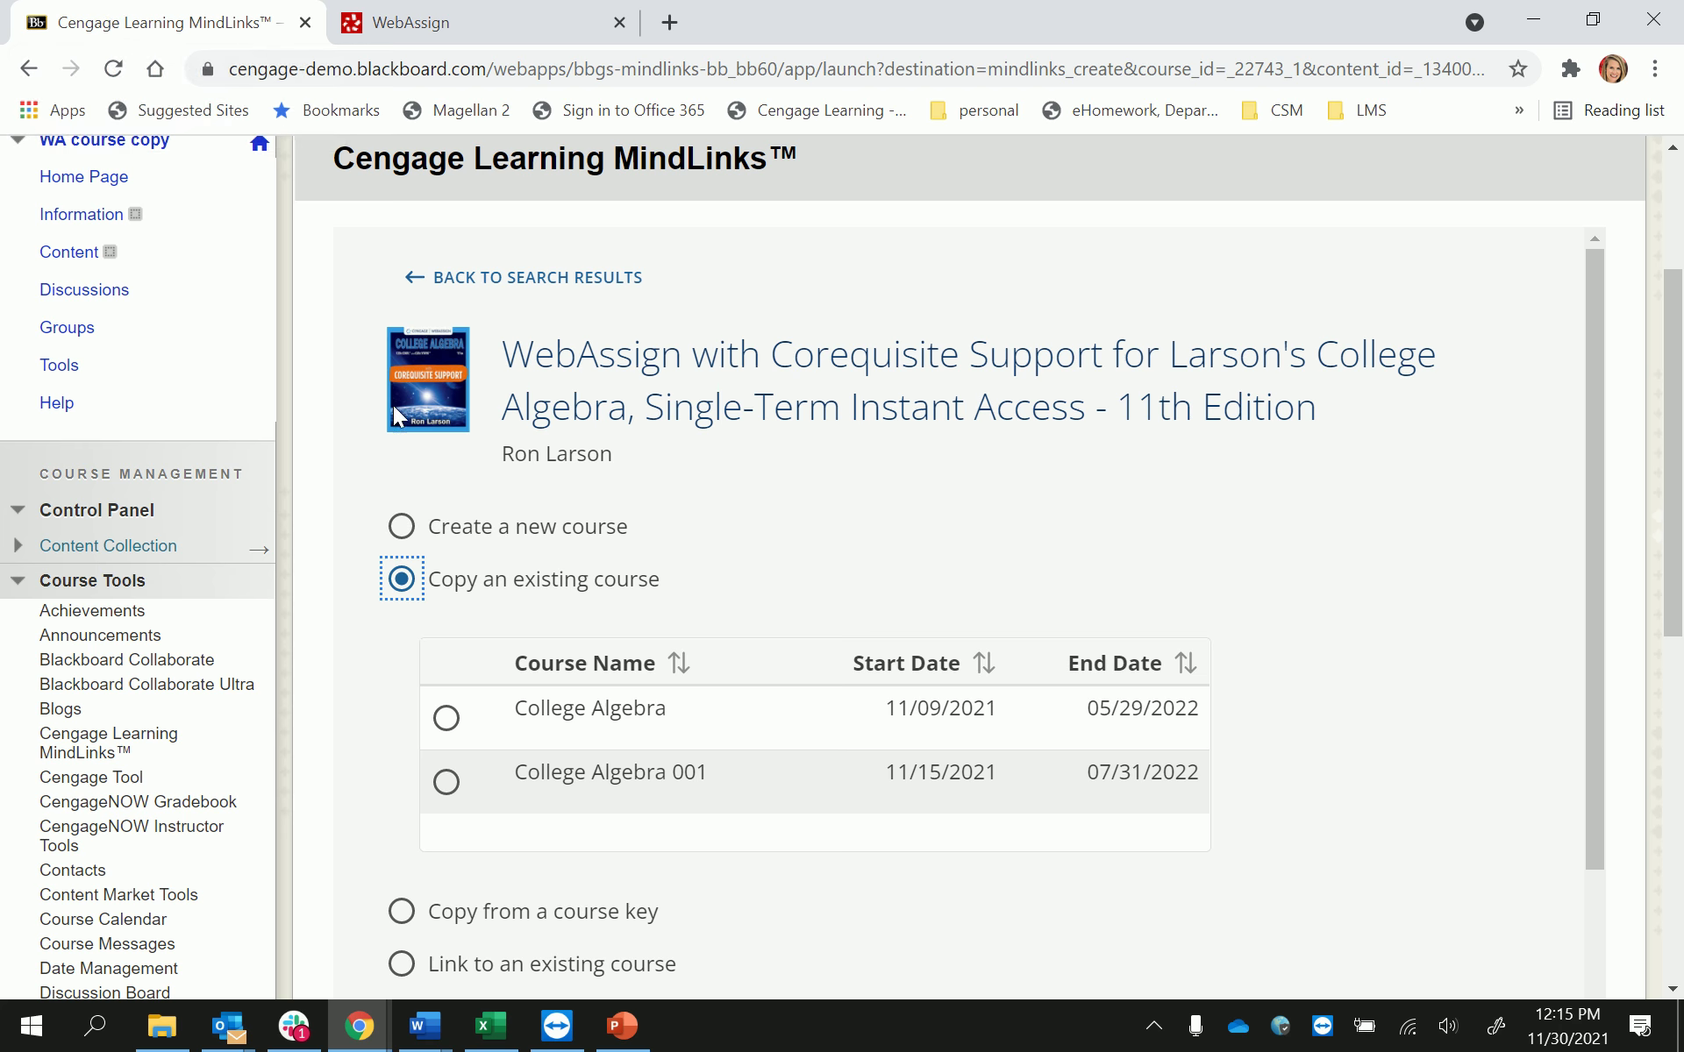
scroll(443, 684, "down", 2)
left_click(402, 816)
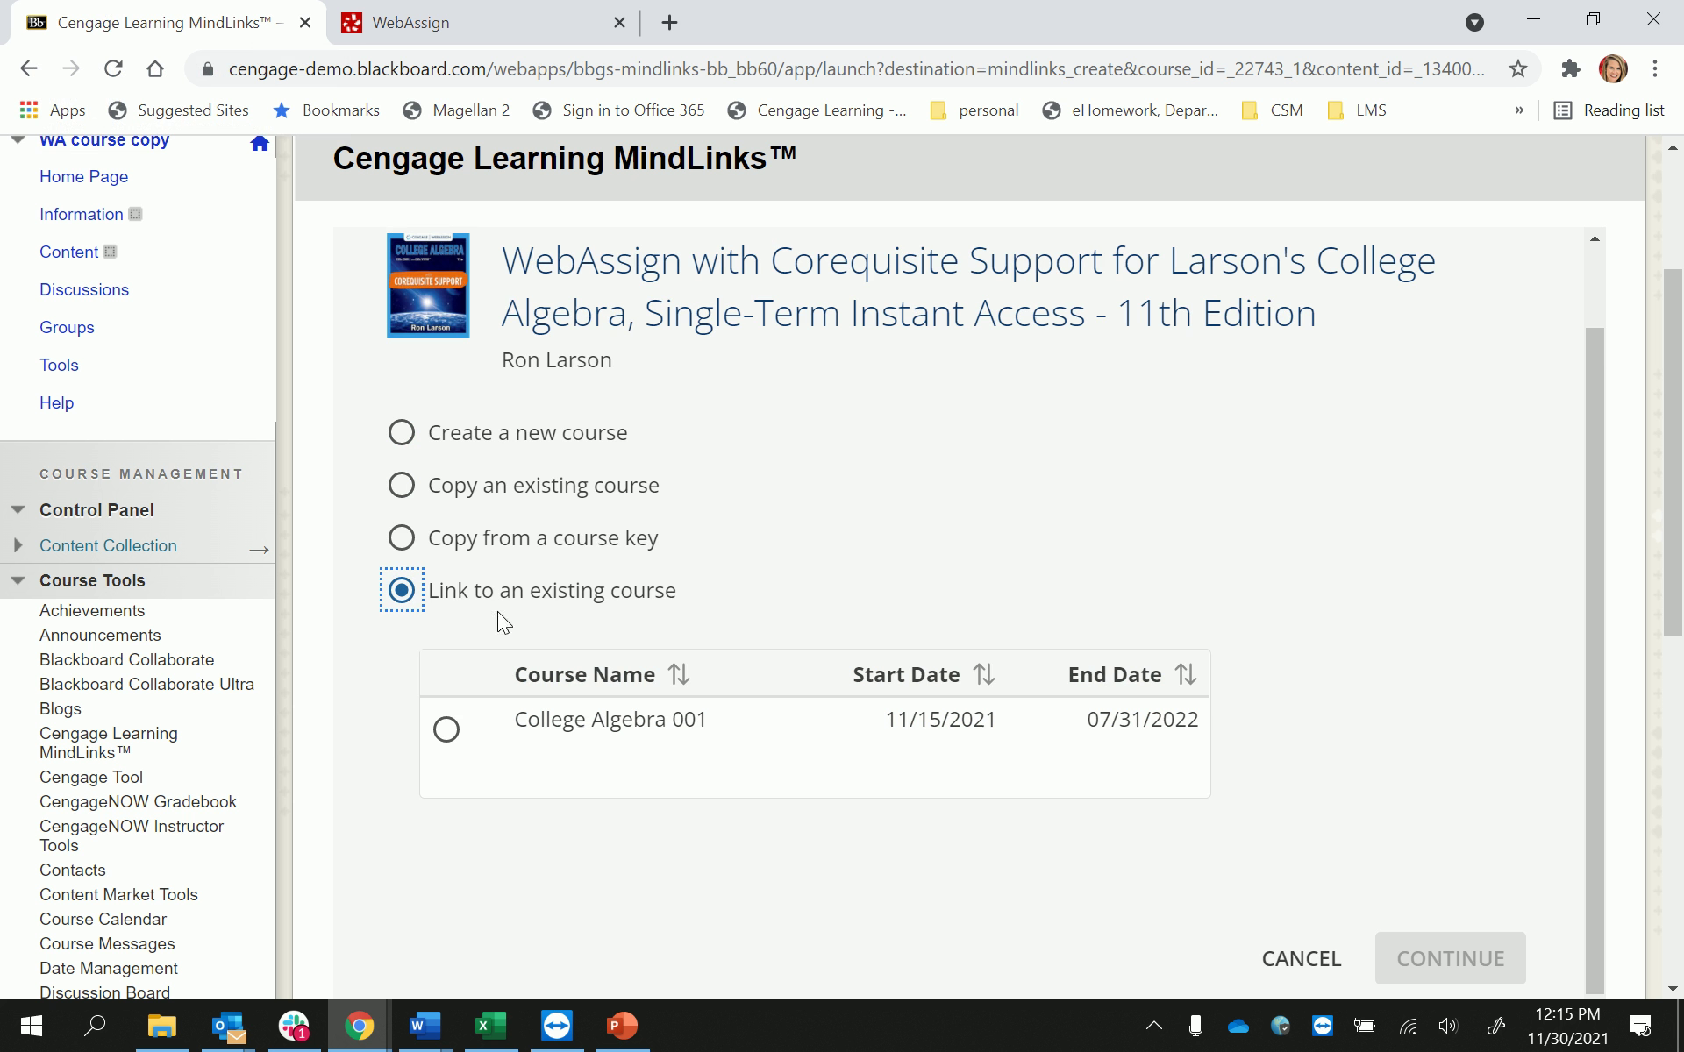
left_click(401, 588)
scroll(984, 553, "up", 1)
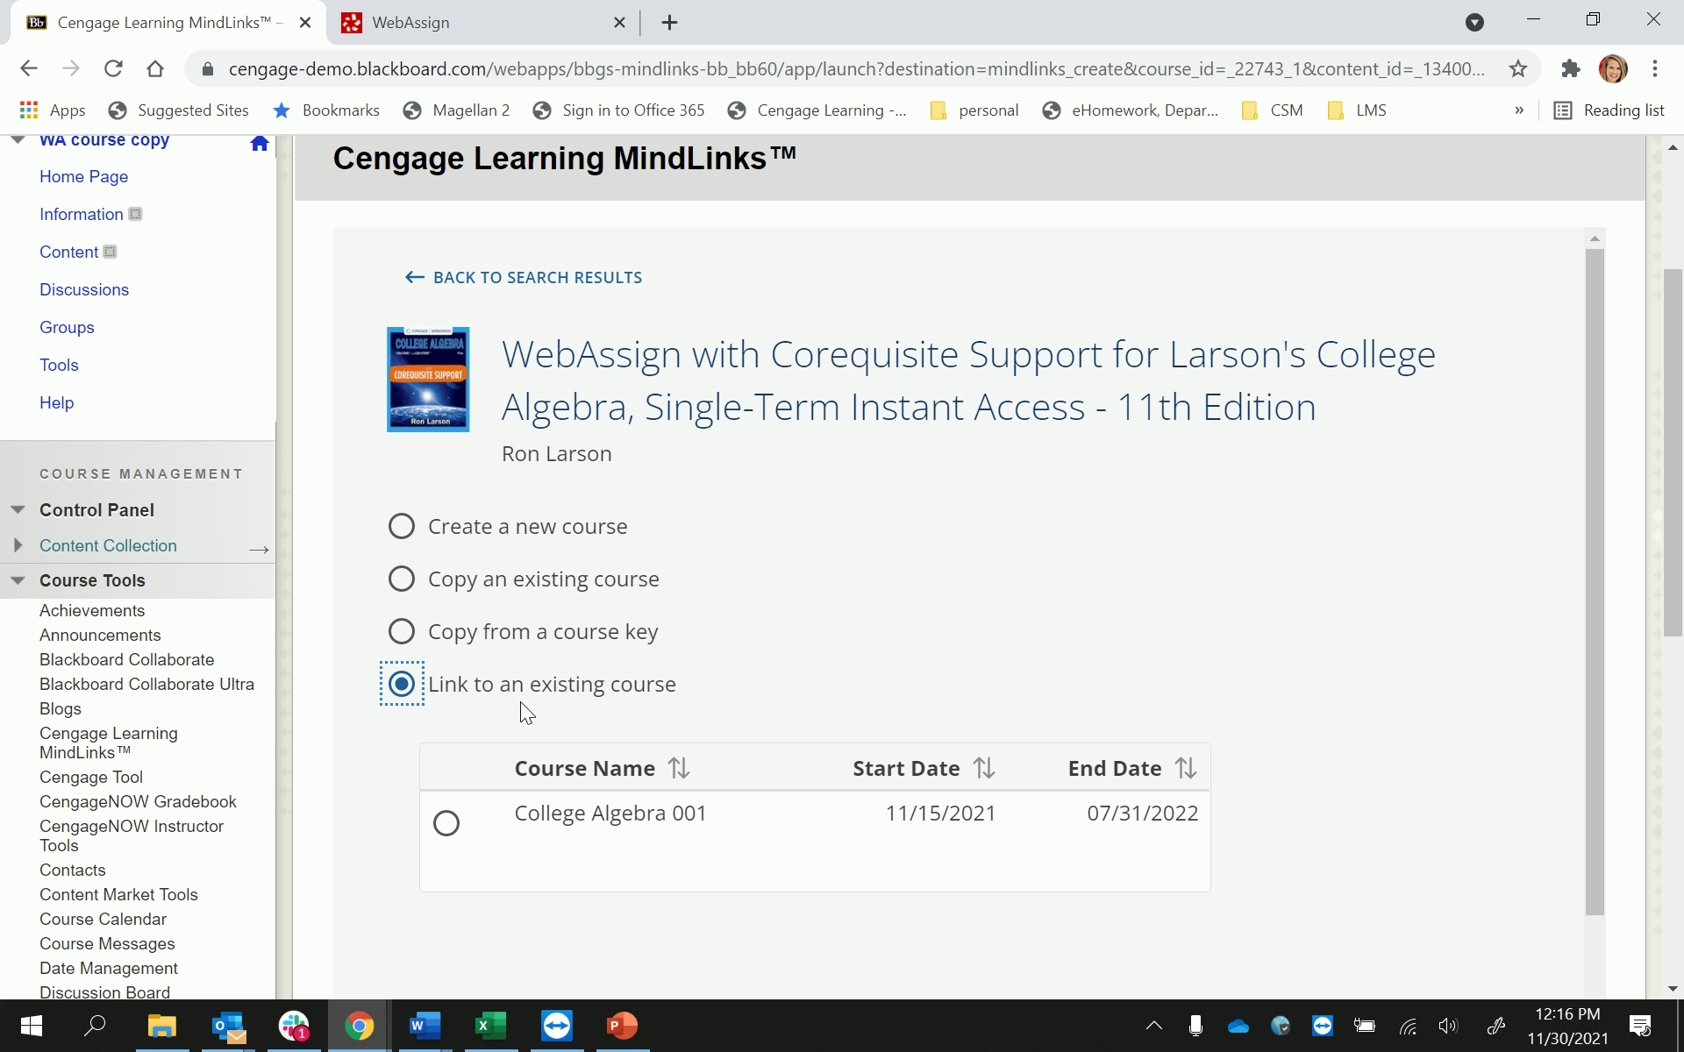
left_click(446, 822)
scroll(1045, 693, "down", 1)
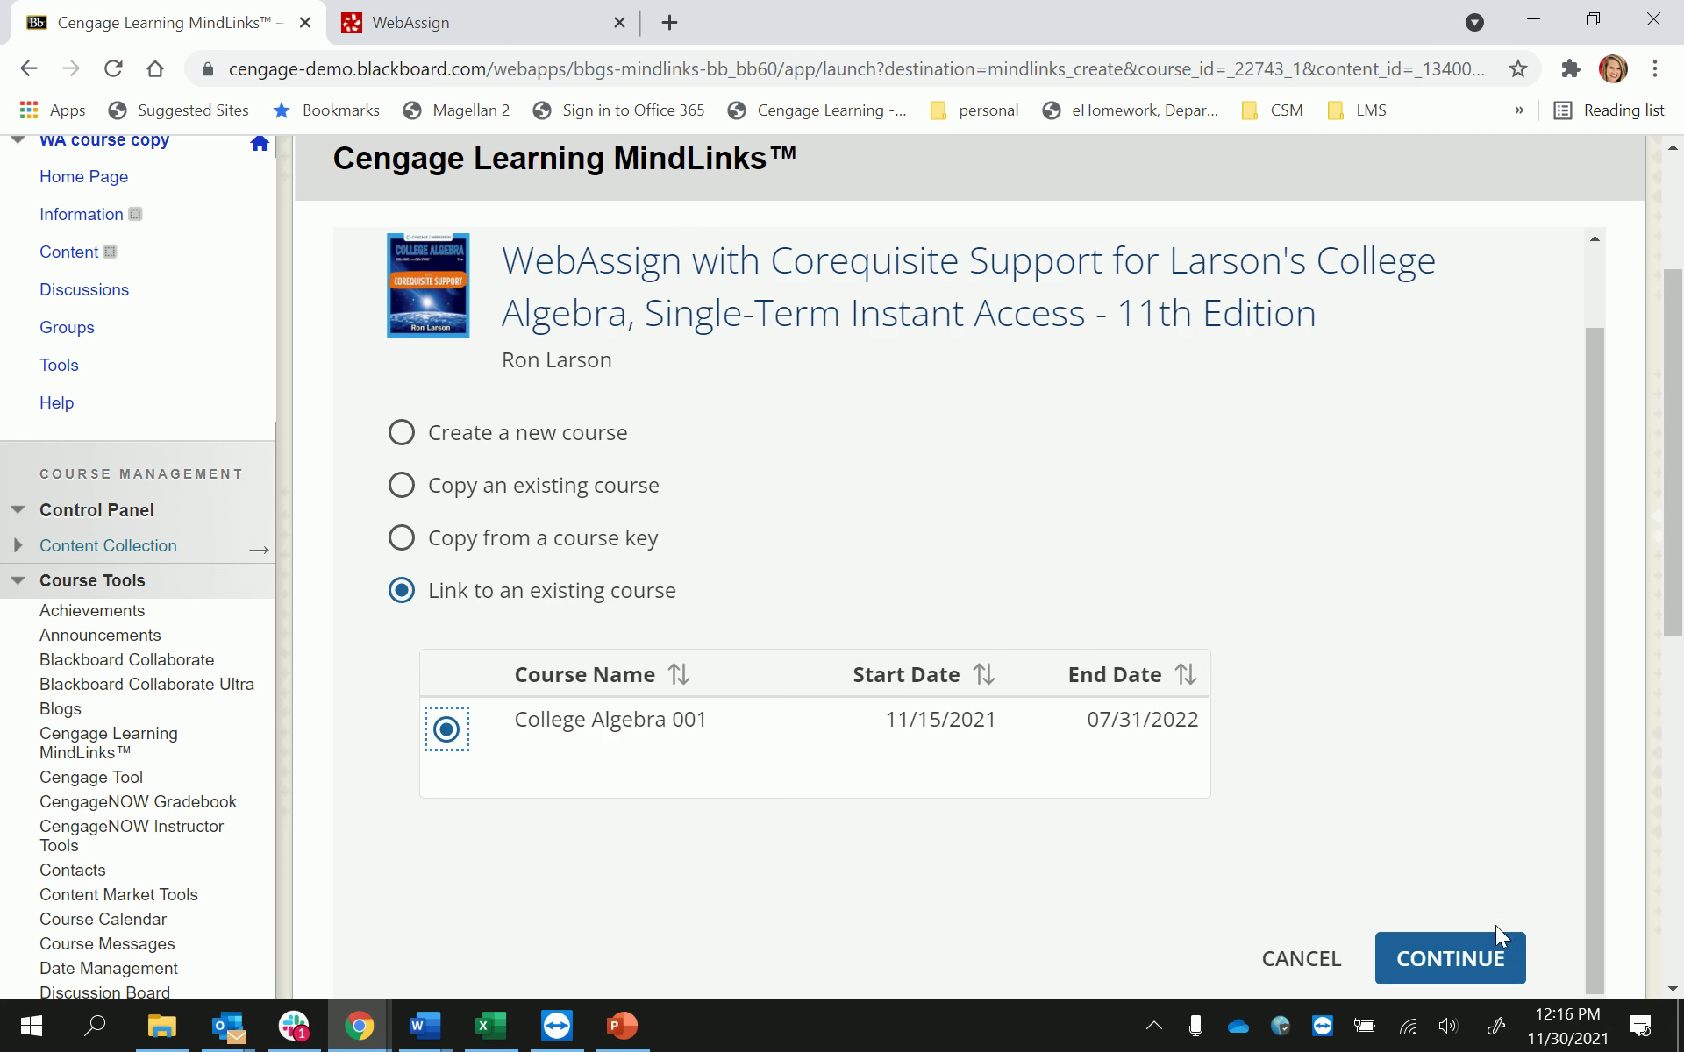
left_click(1493, 959)
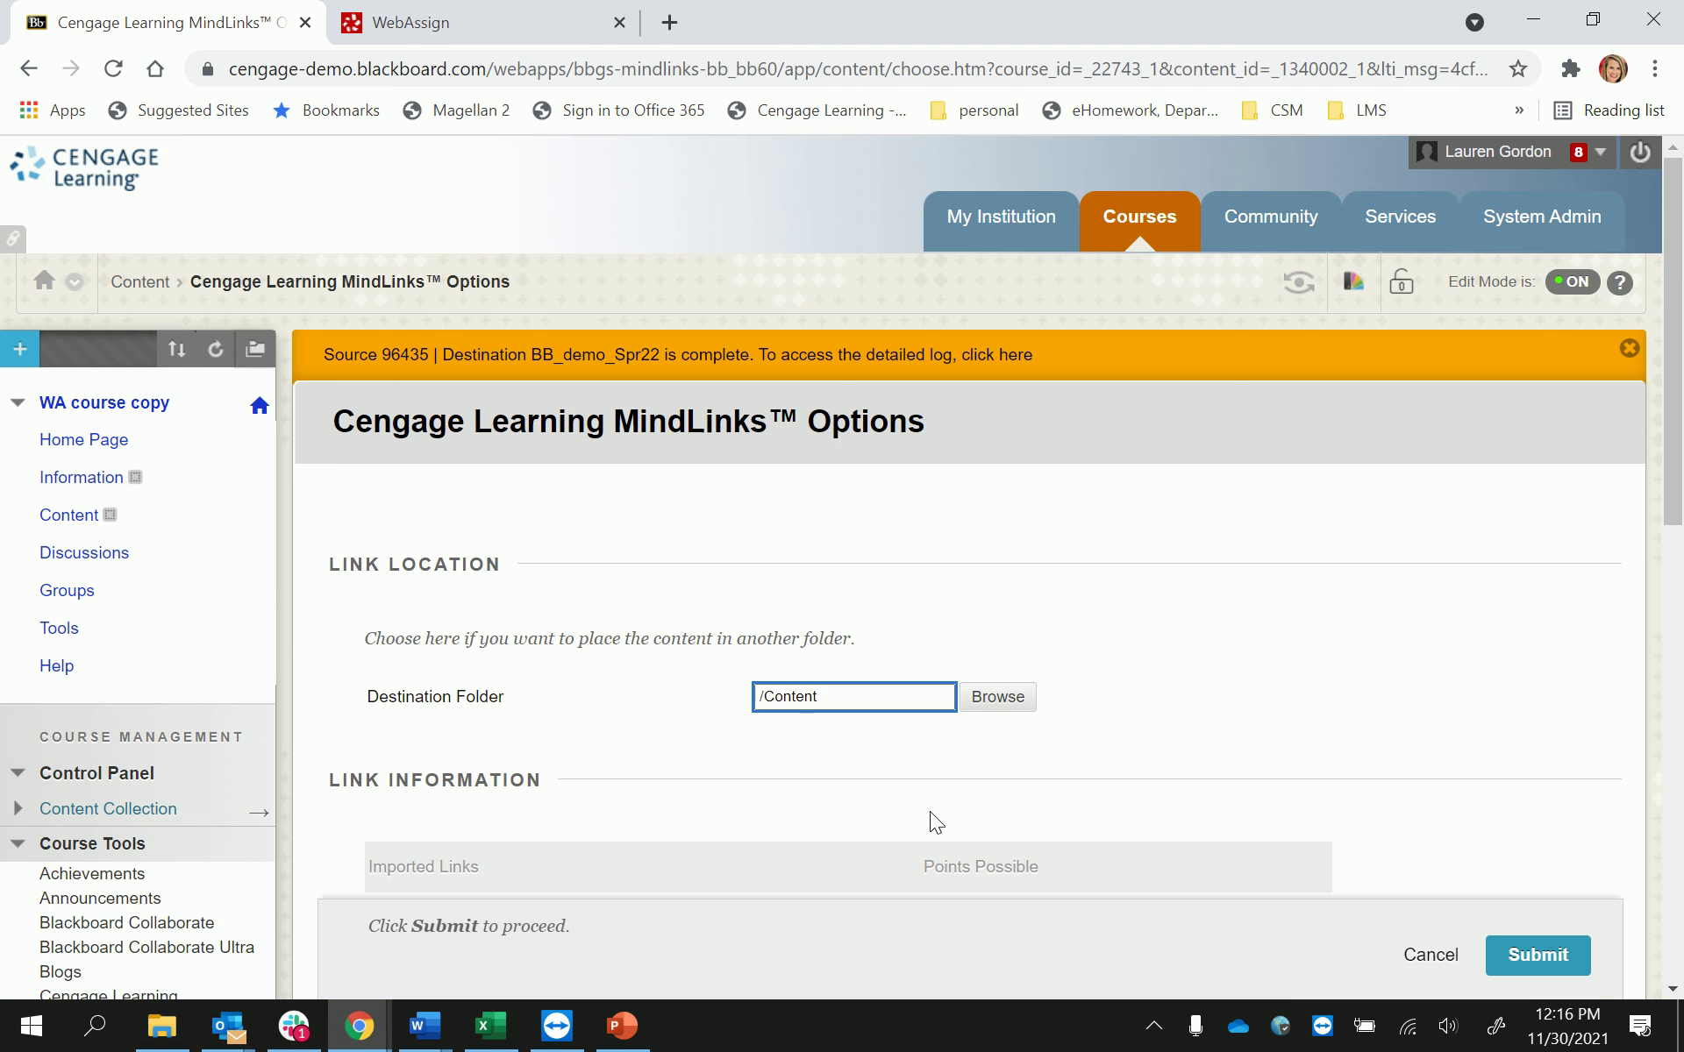
left_click(1565, 955)
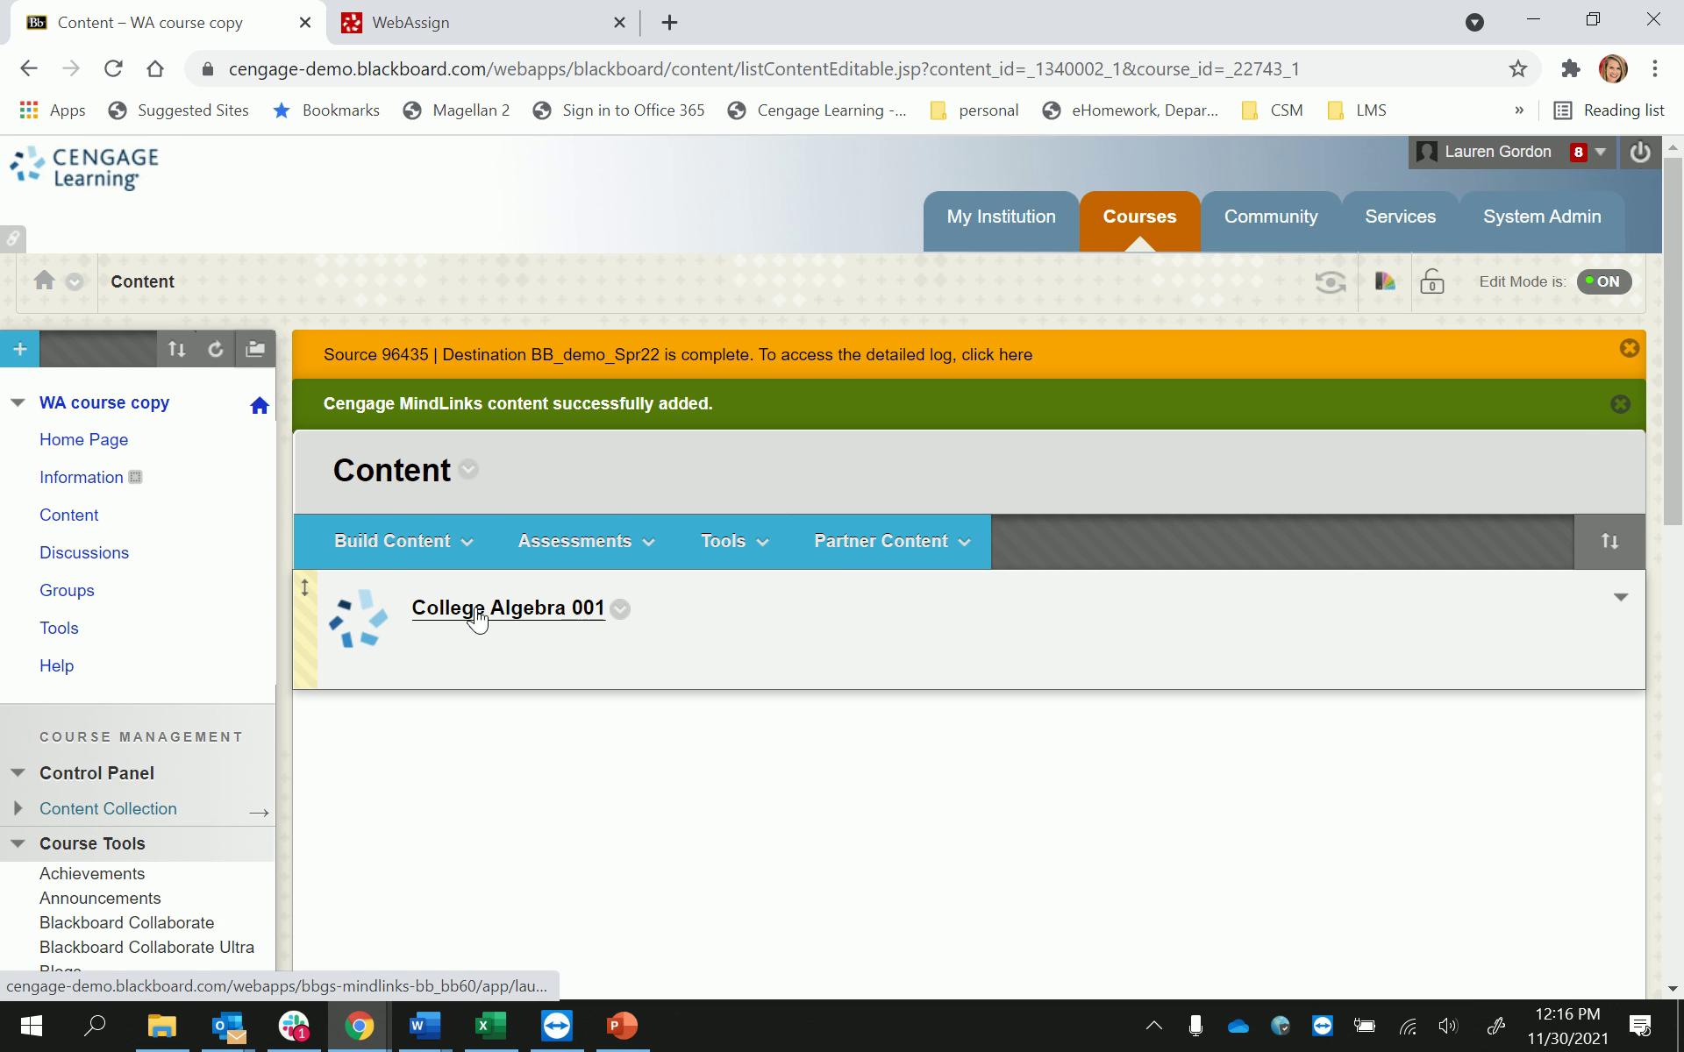
Rename the College Algebra 001 link as "Click here to Access WebAssign" and submit the change.
left_click(620, 609)
left_click(646, 180)
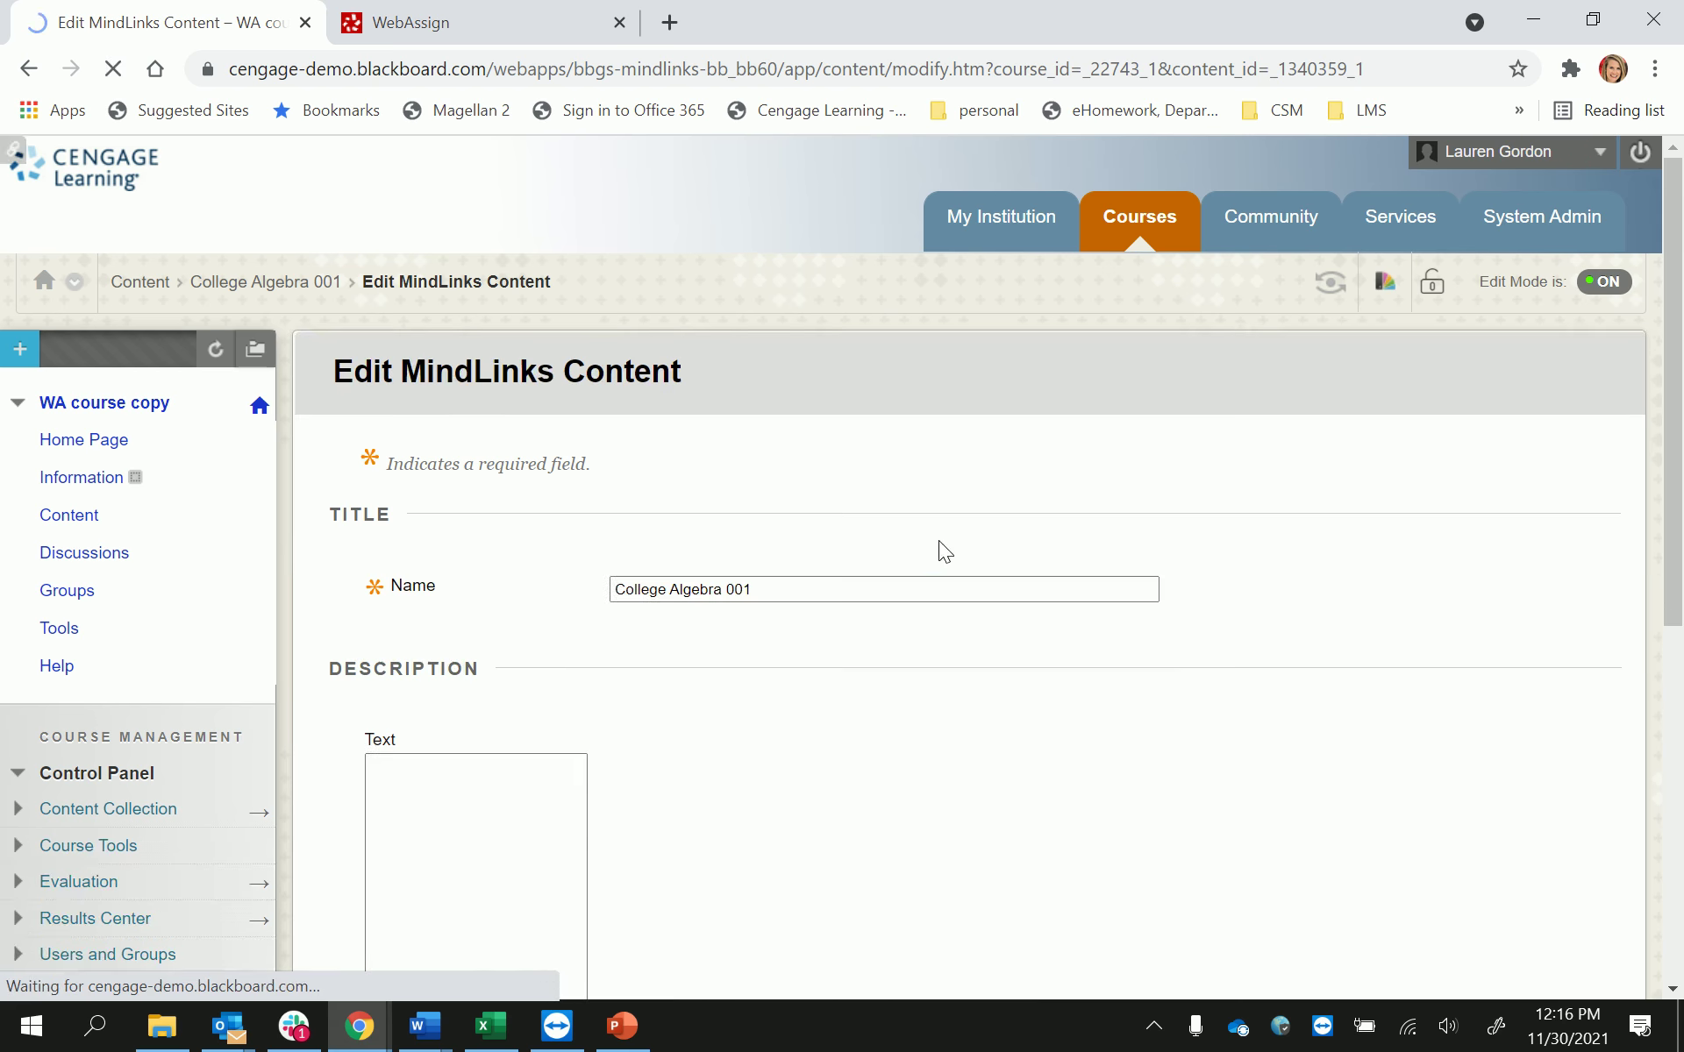
triple_click(816, 638)
type("Cliuck")
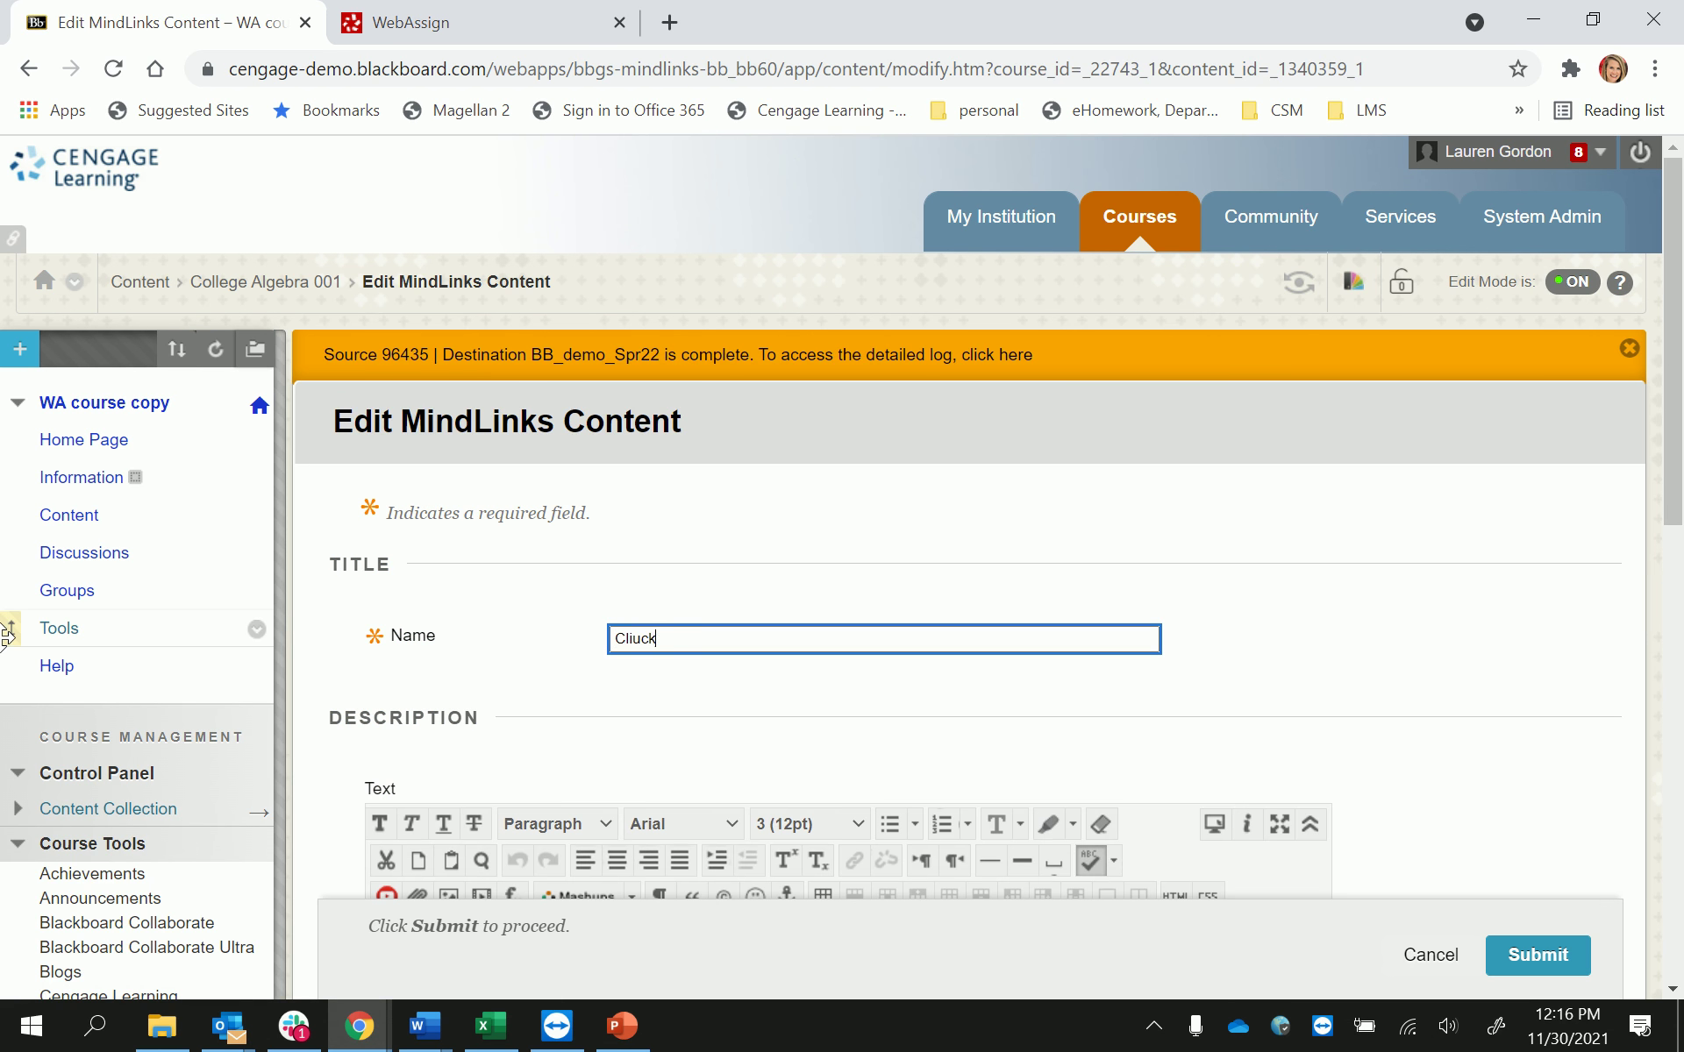
key("BackSpace")
key("BackSpace")
key("BackSpace")
type("ck here to access WEbA")
key("BackSpace")
key("BackSpace")
key("BackSpace")
type("ebAssign")
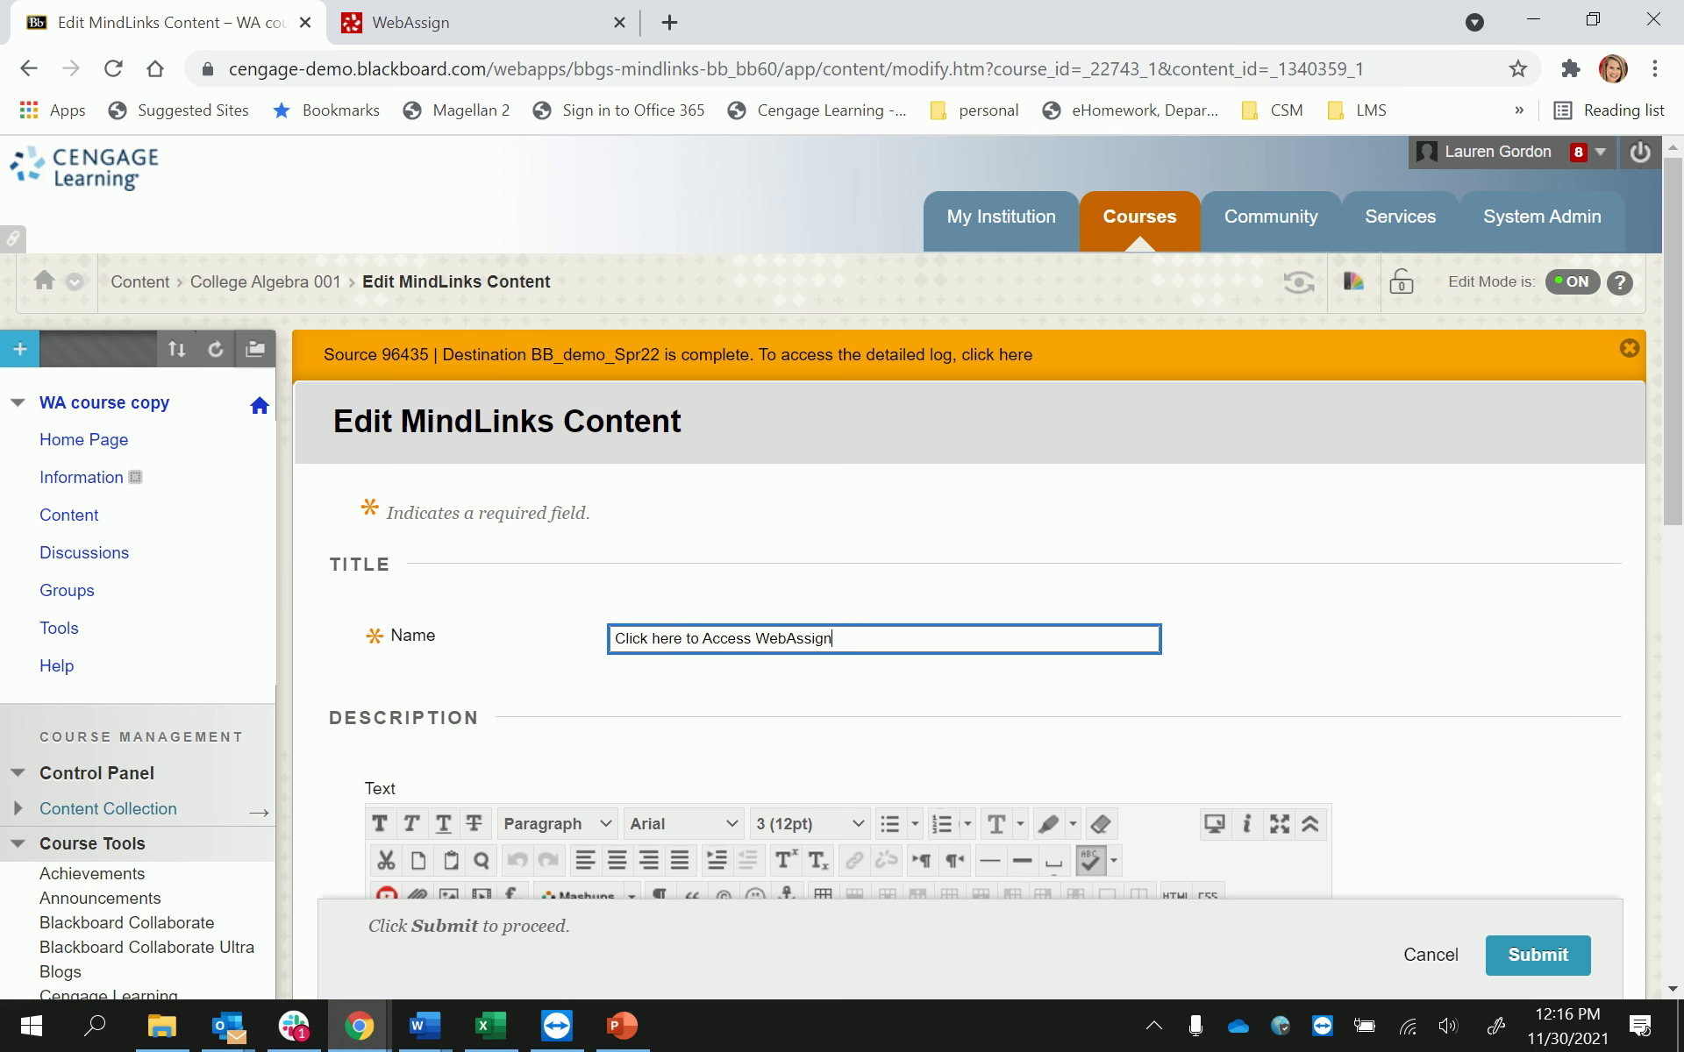
left_click(1537, 955)
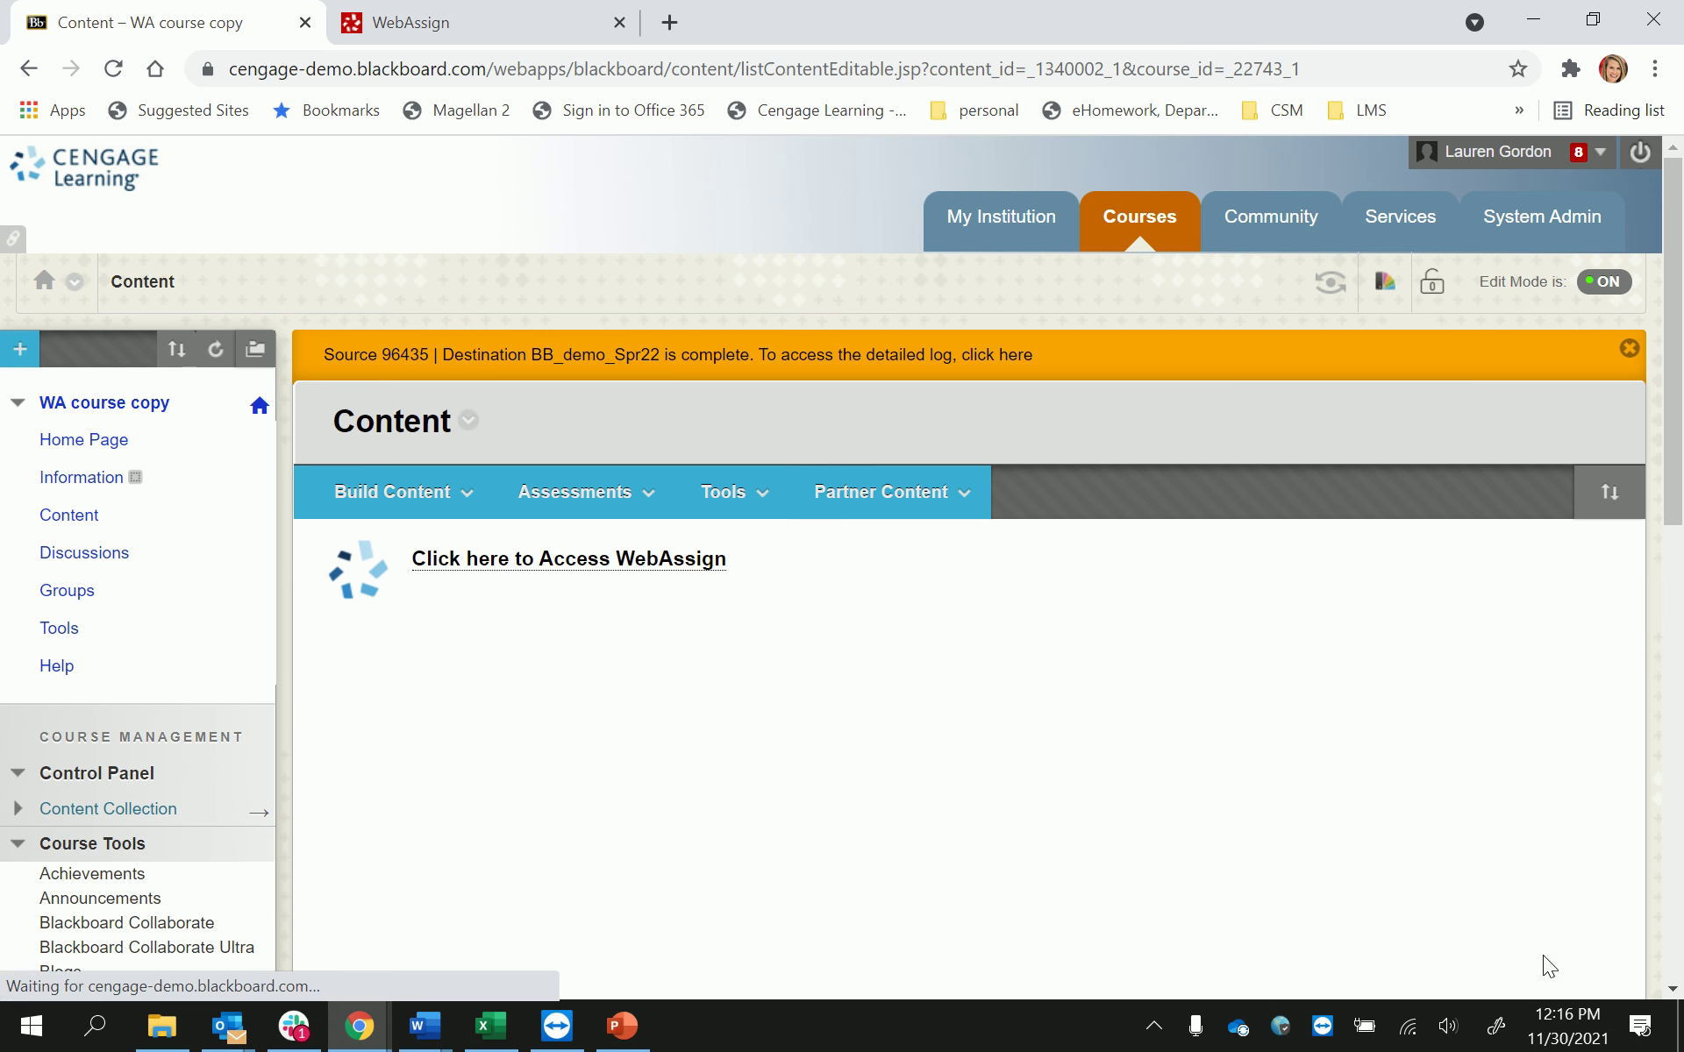
Launch the Click here to Access WebAssign link, always allow pop-ups from the Blackboard site, and reload the launch page.
left_click(509, 562)
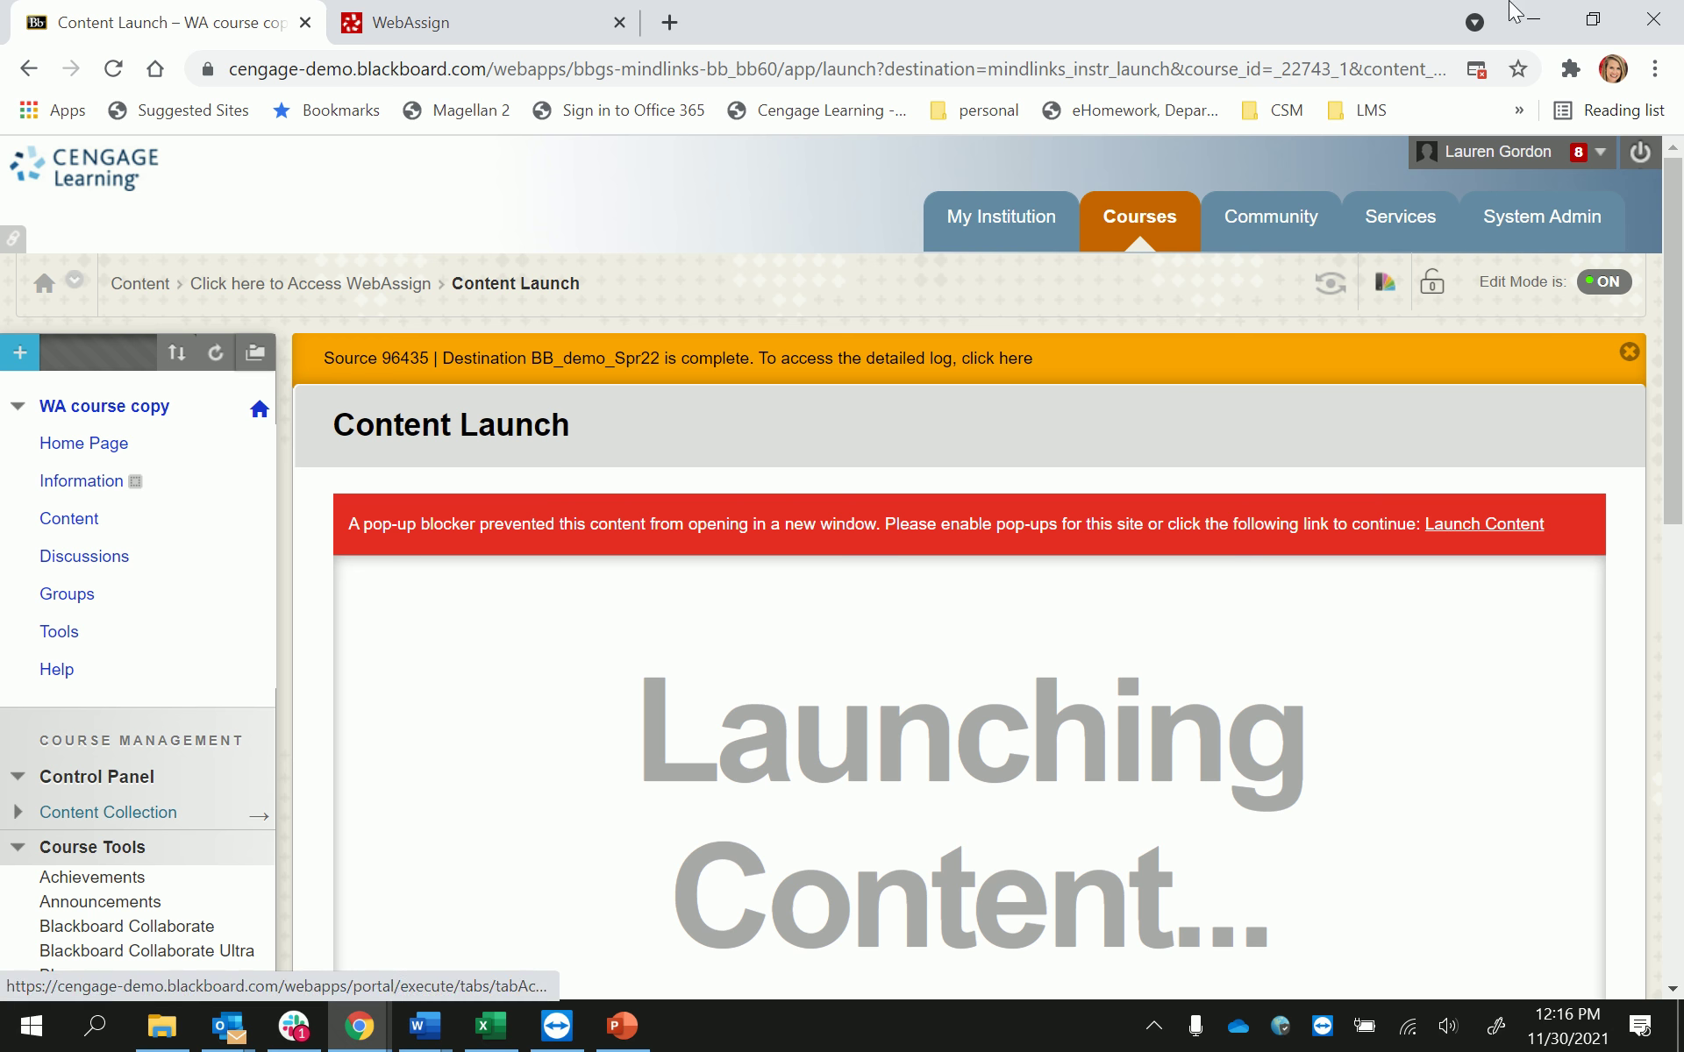
left_click(1477, 69)
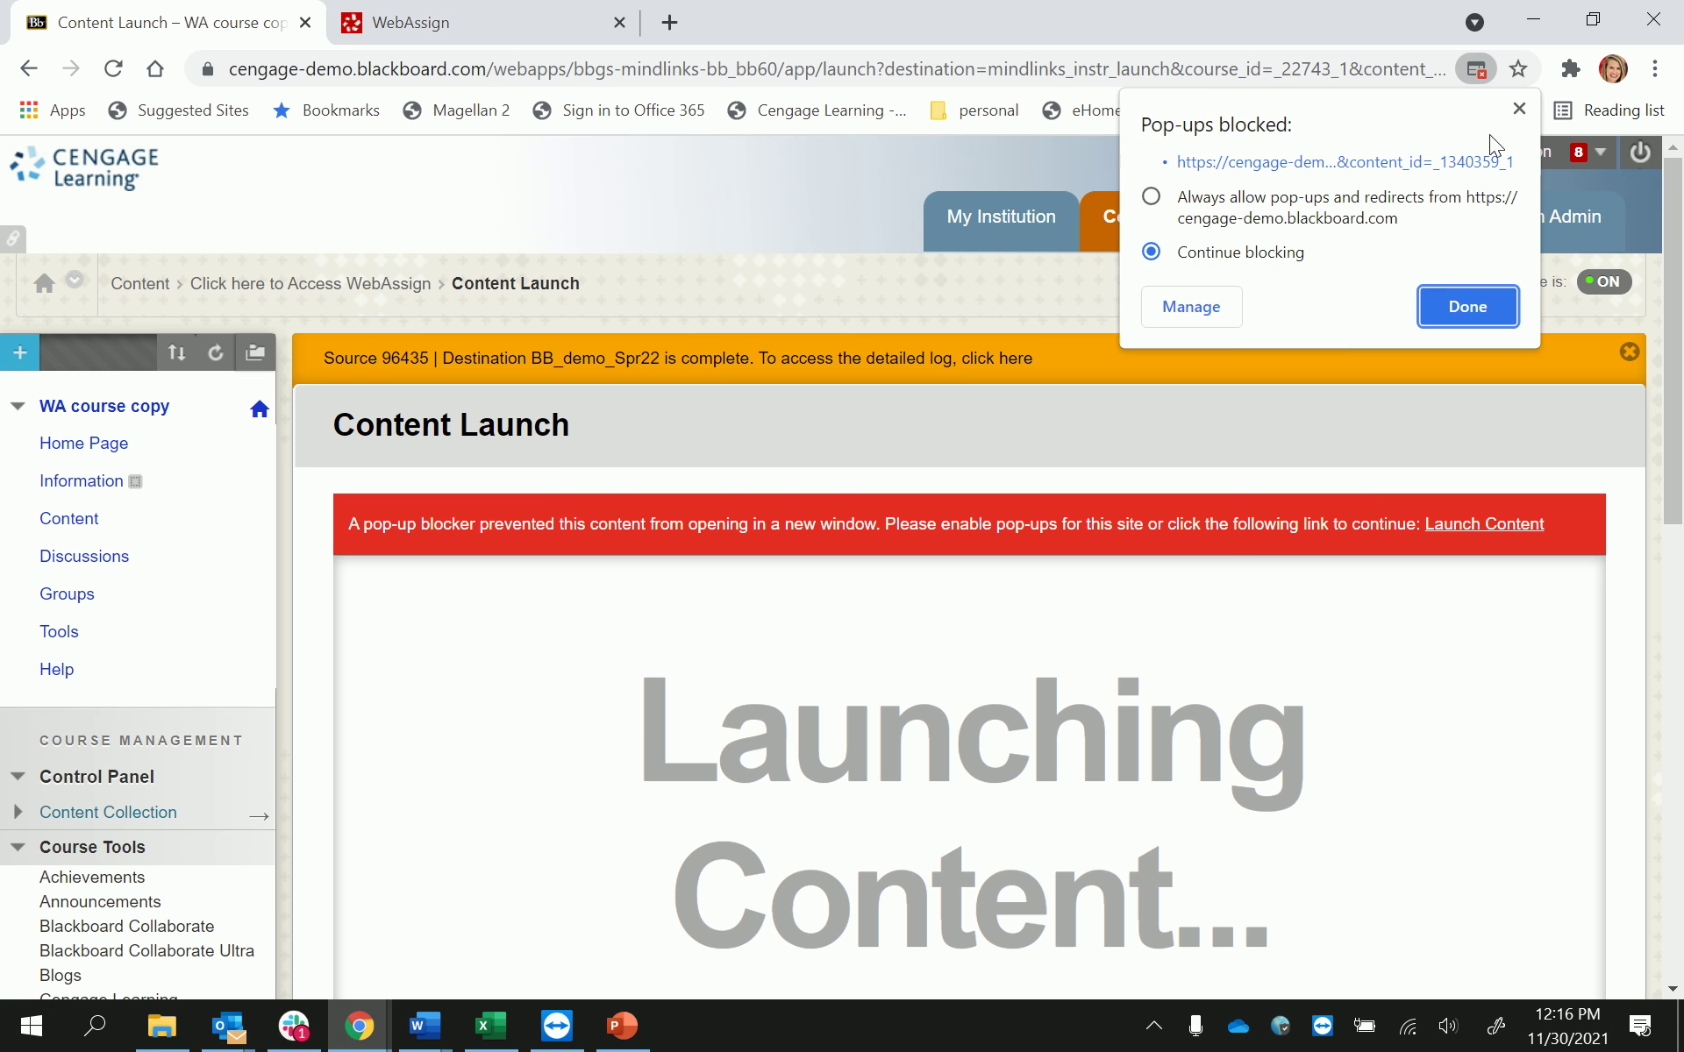
left_click(1150, 200)
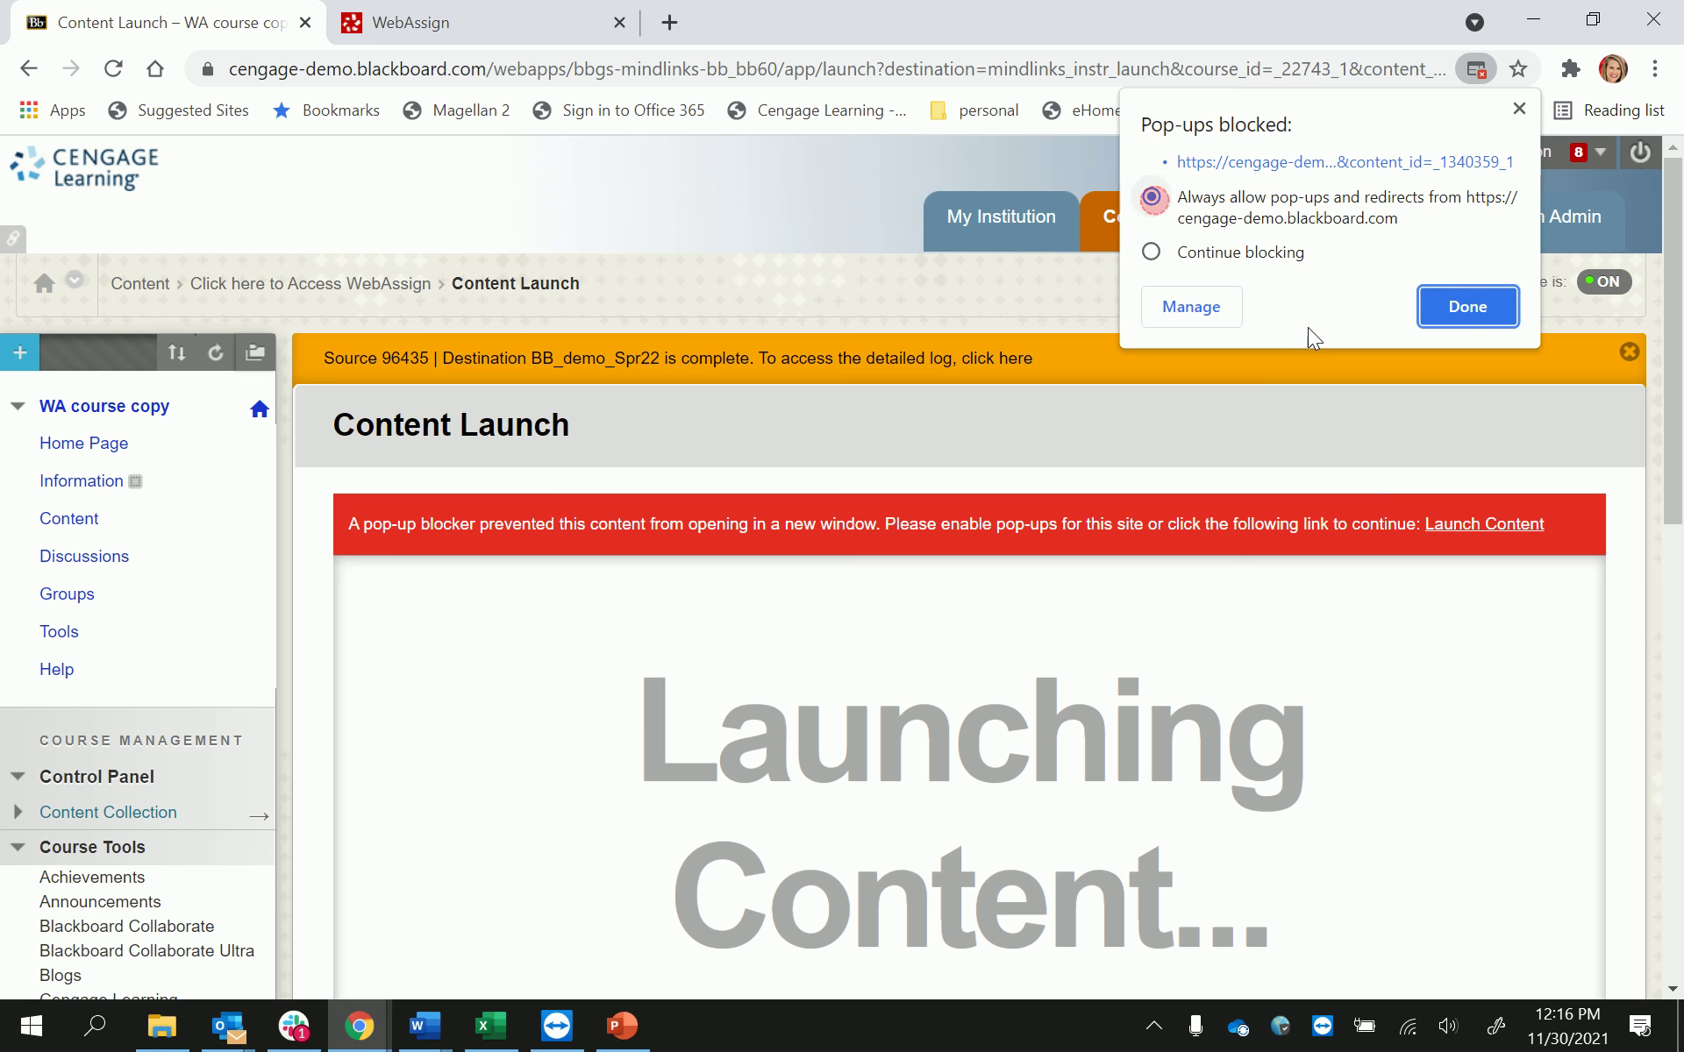
left_click(1468, 316)
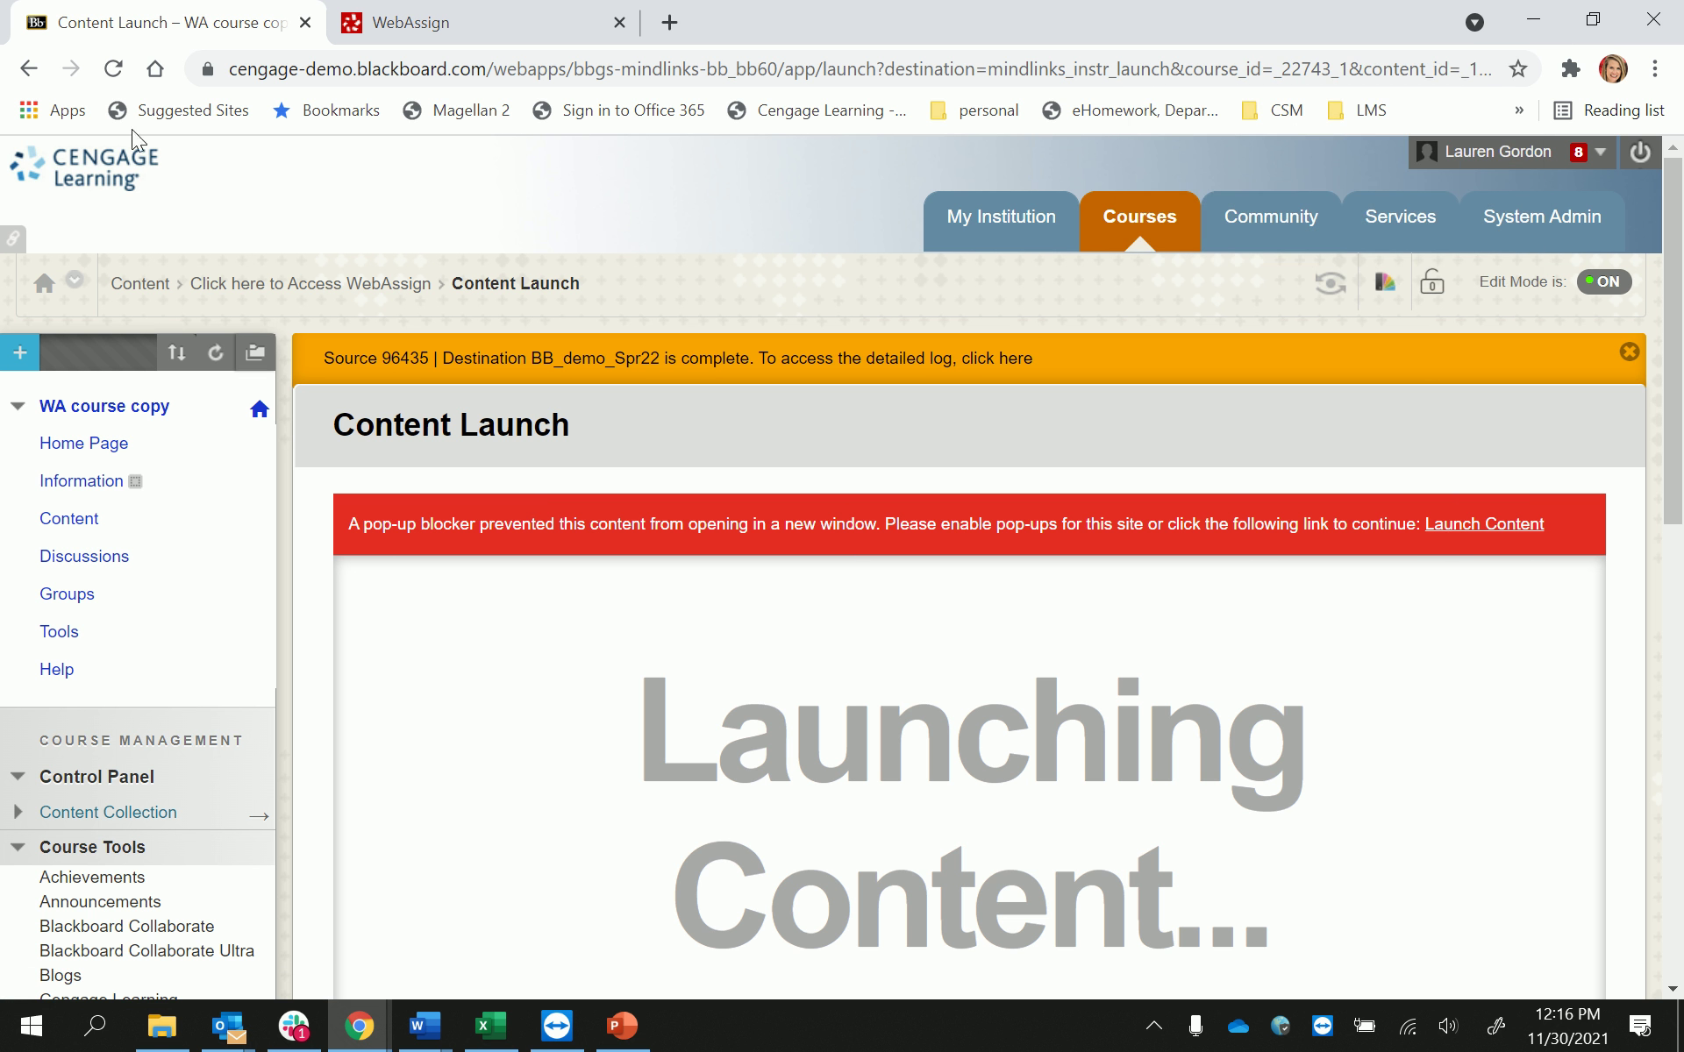
left_click(113, 68)
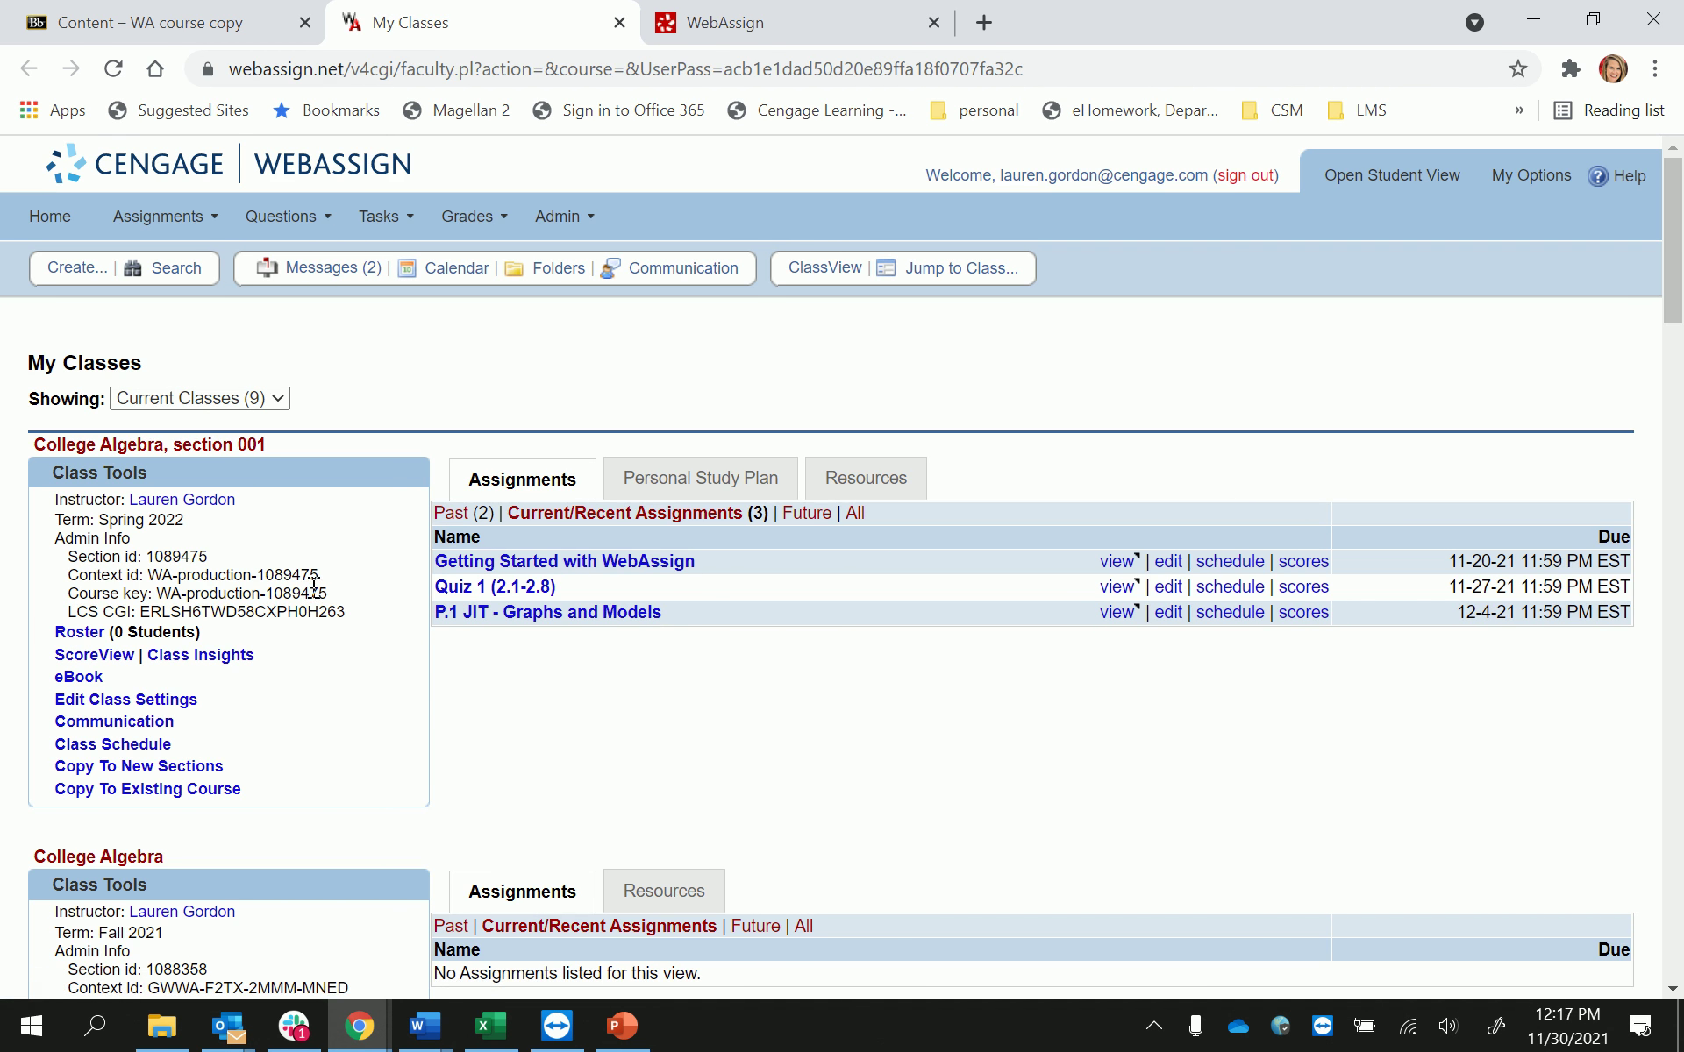
Return to the Blackboard Content area and open the Cengage Learning MindLinks page through the Content Market.
left_click(200, 28)
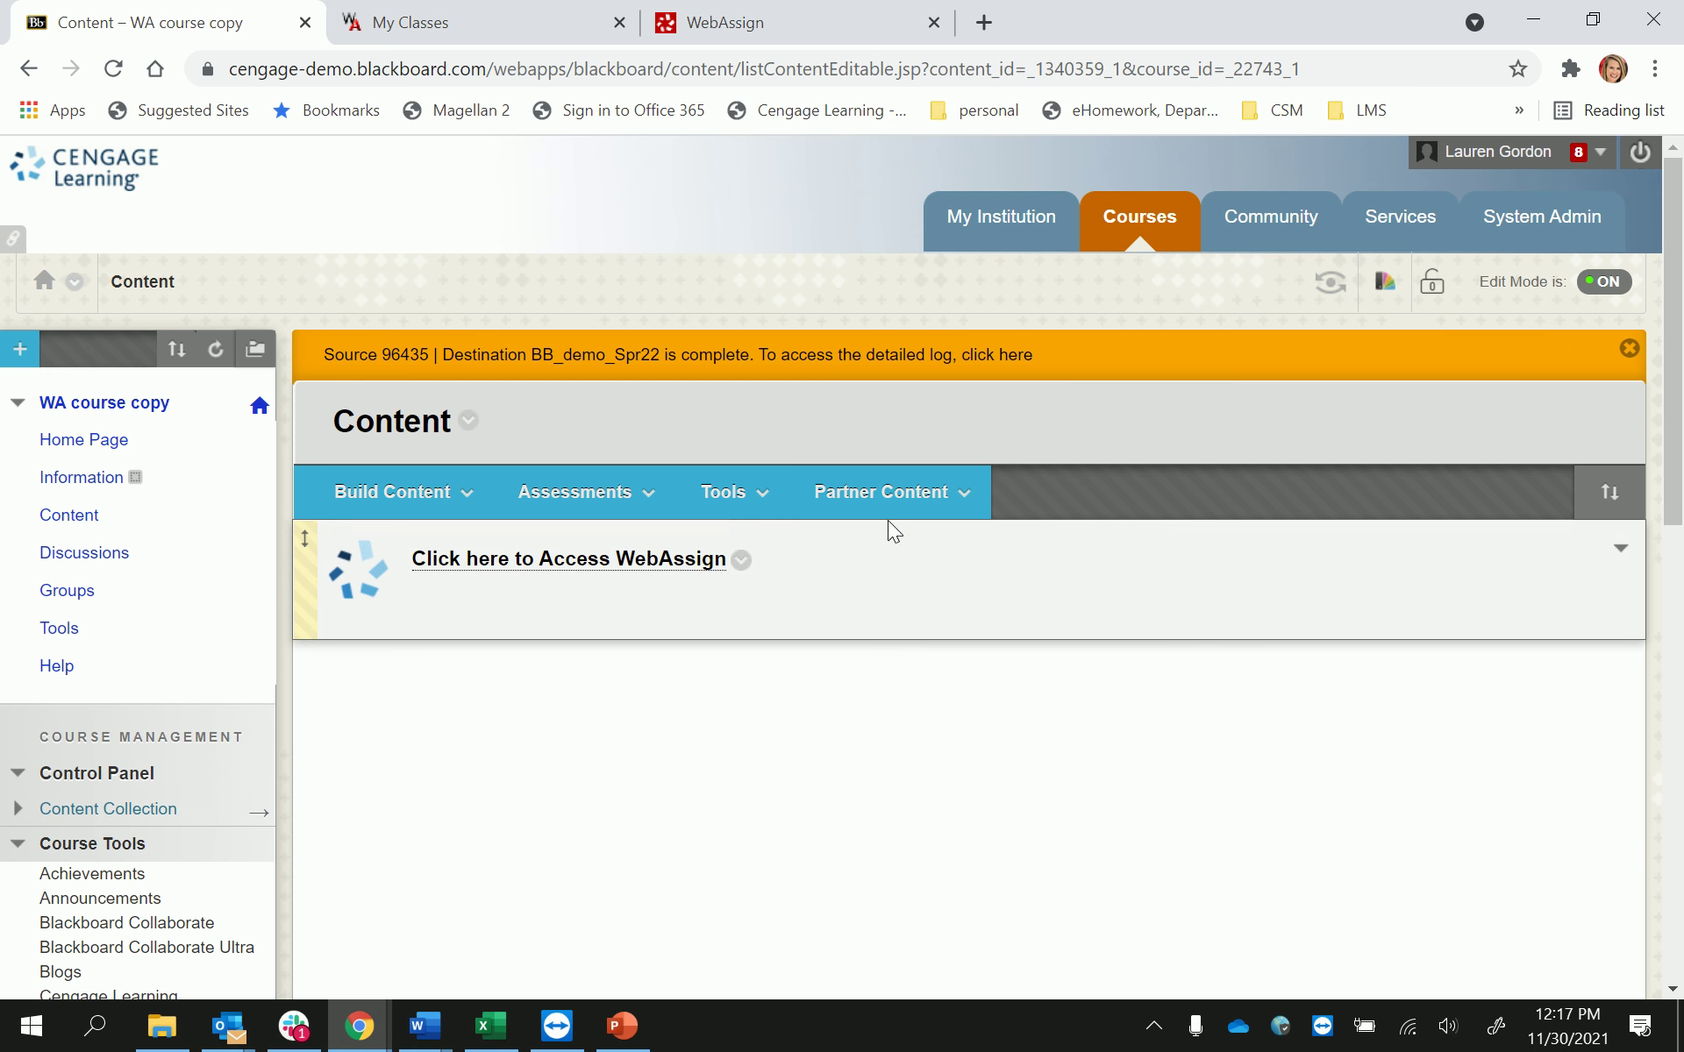
left_click(882, 506)
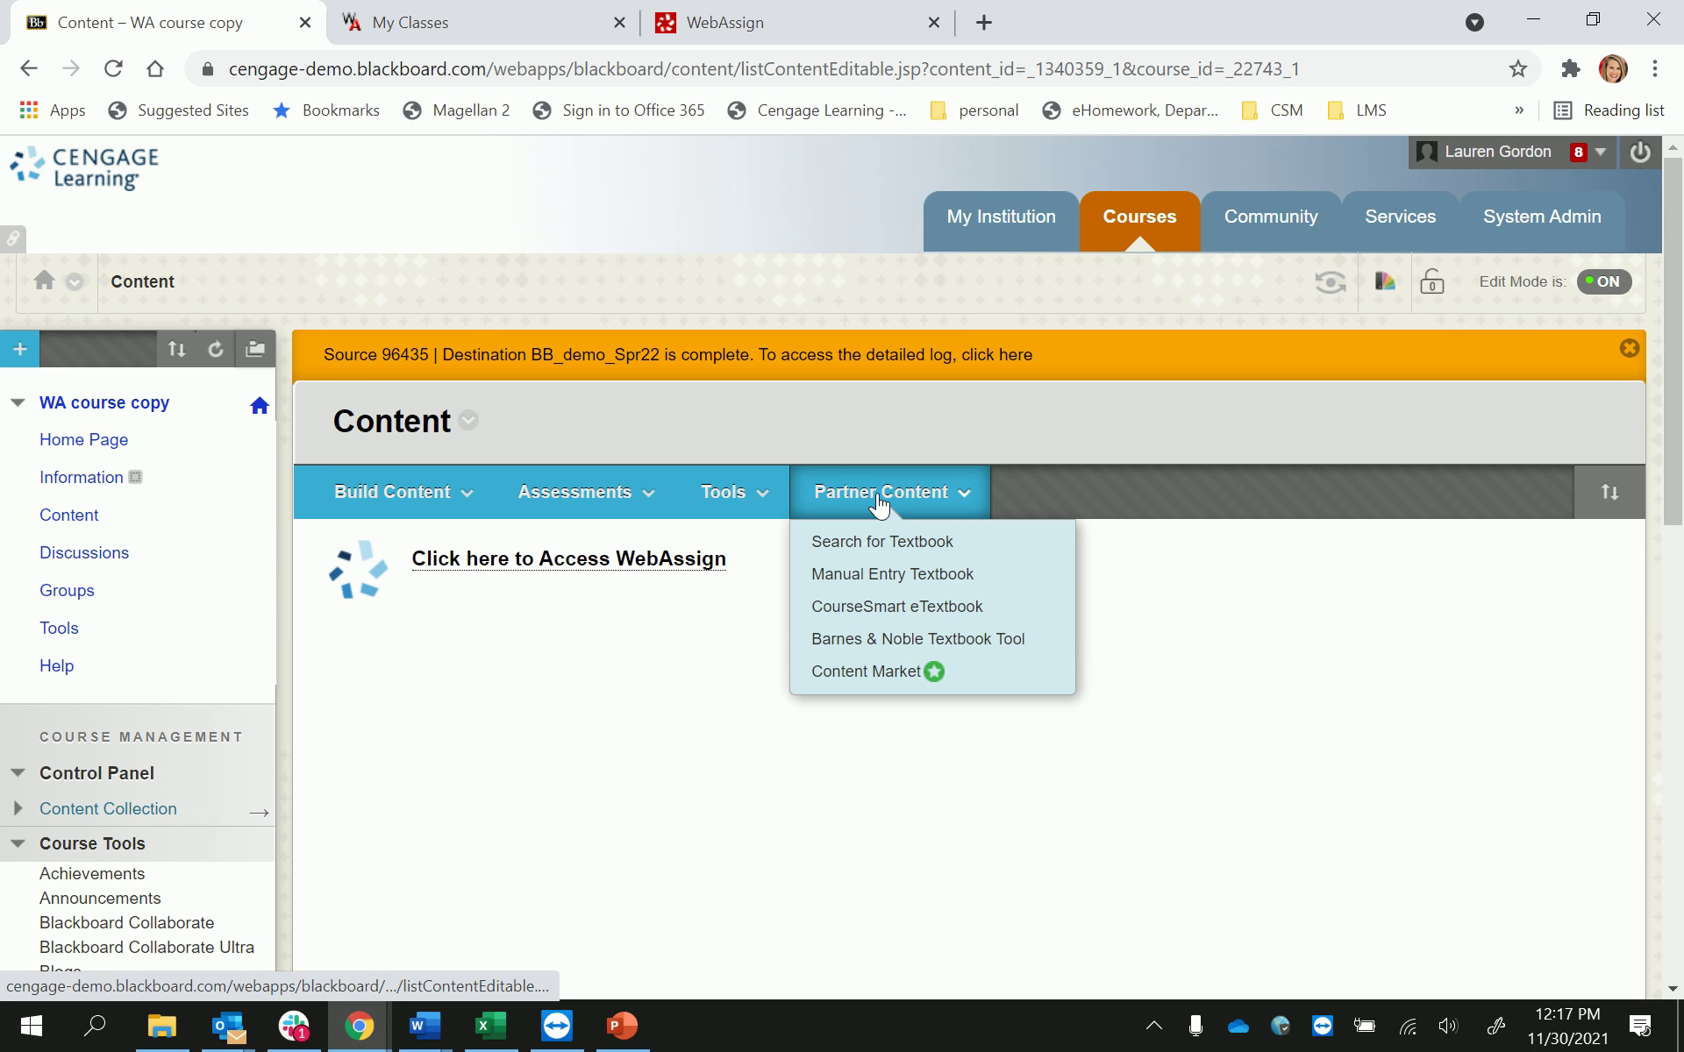
left_click(856, 674)
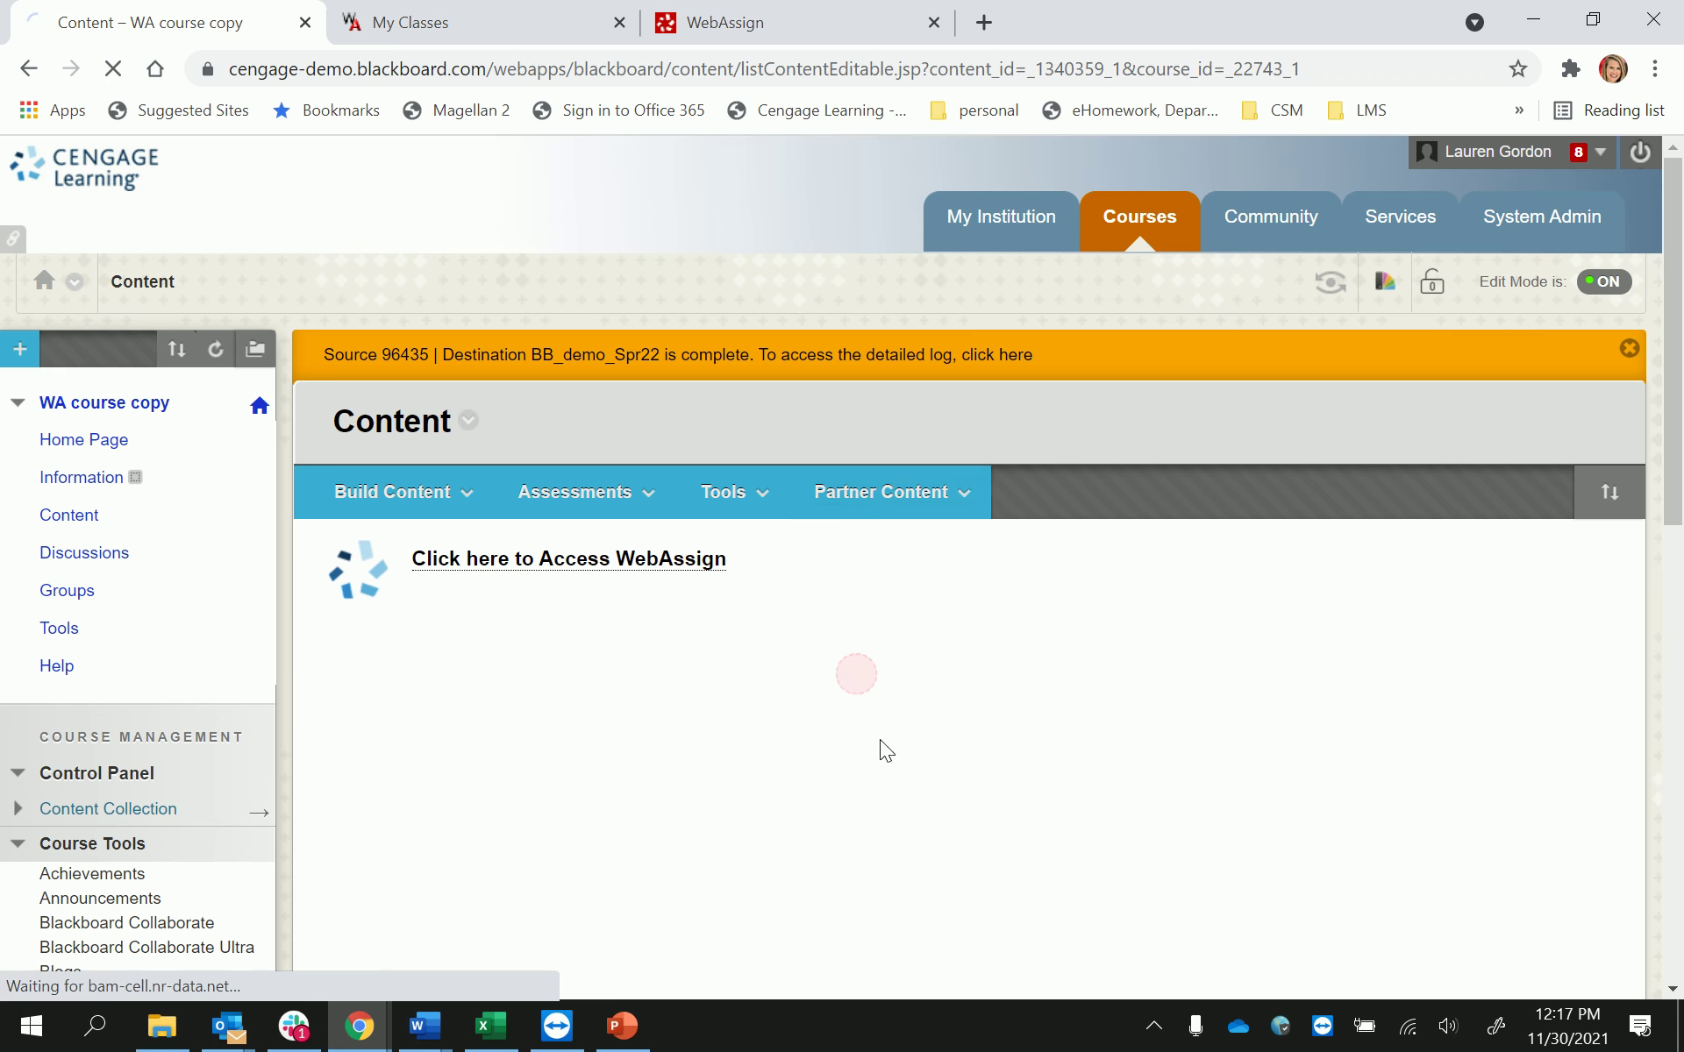
scroll(872, 772, "down", 2)
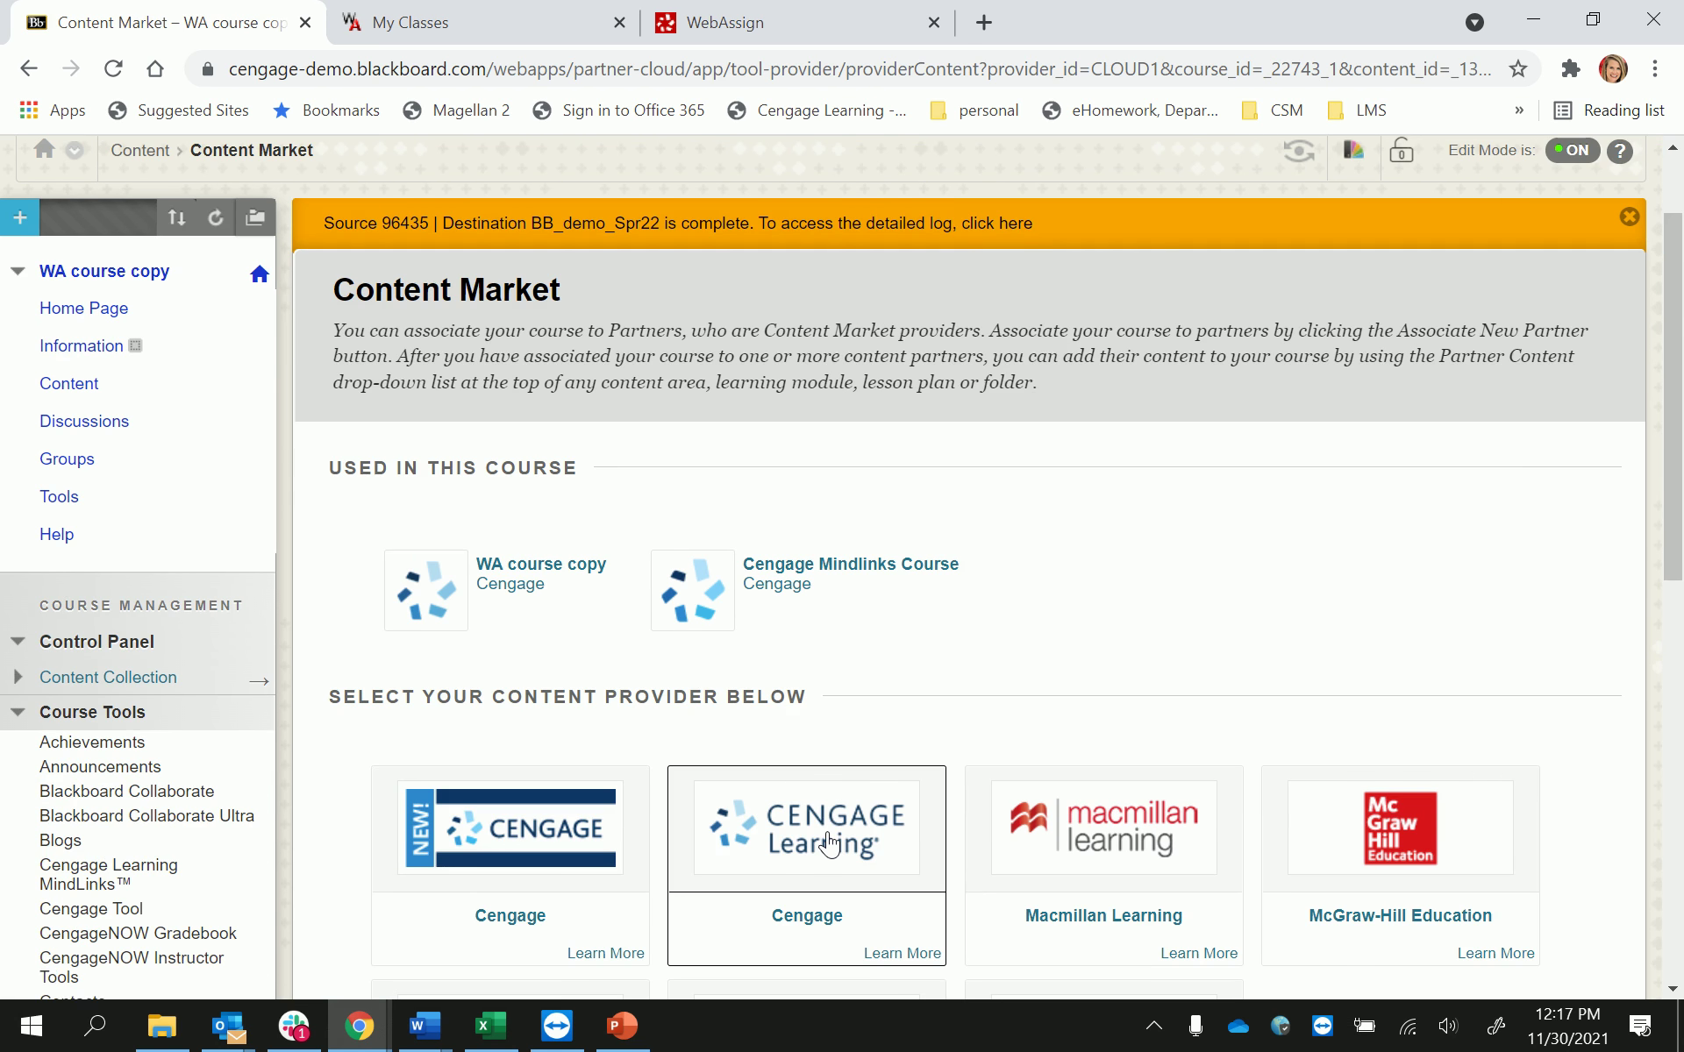
left_click(828, 844)
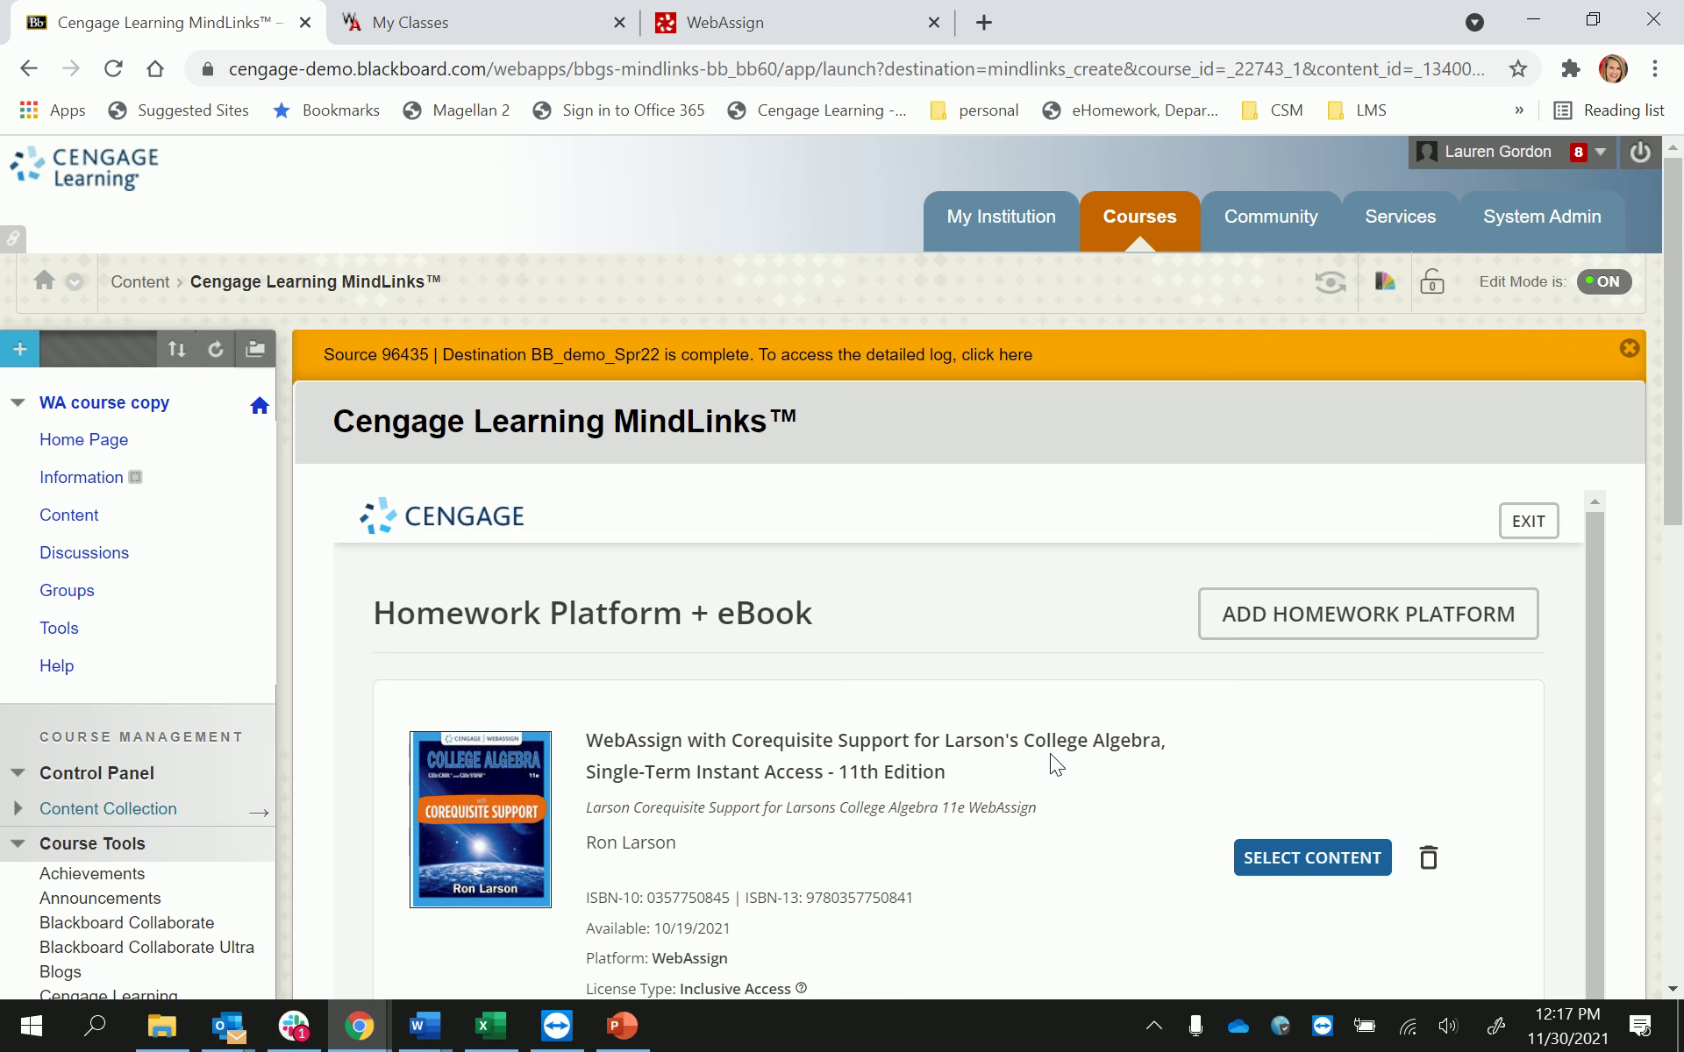
scroll(1114, 749, "down", 1)
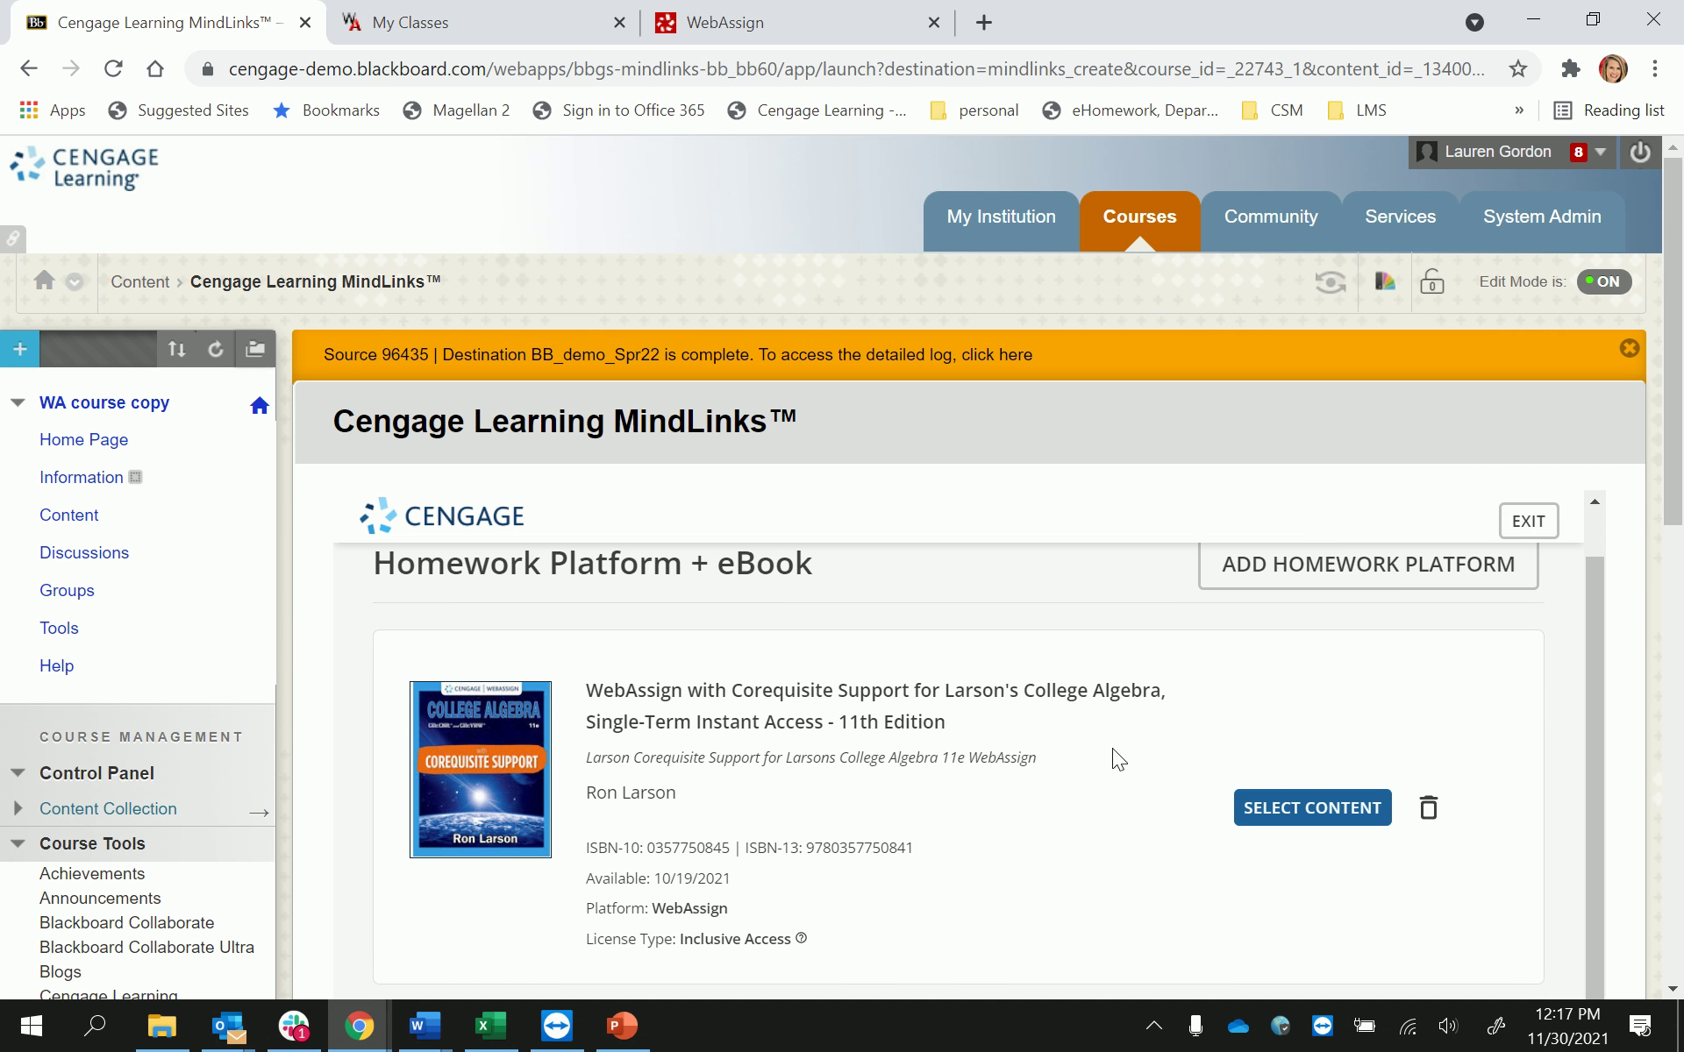
Open content selection for the Larson WebAssign title and select Getting Started with WebAssign, Quiz 1 (2.1-2.8) and P.1 JIT - Graphs and Models, all with gradebook entries.
scroll(1136, 803, "down", 3)
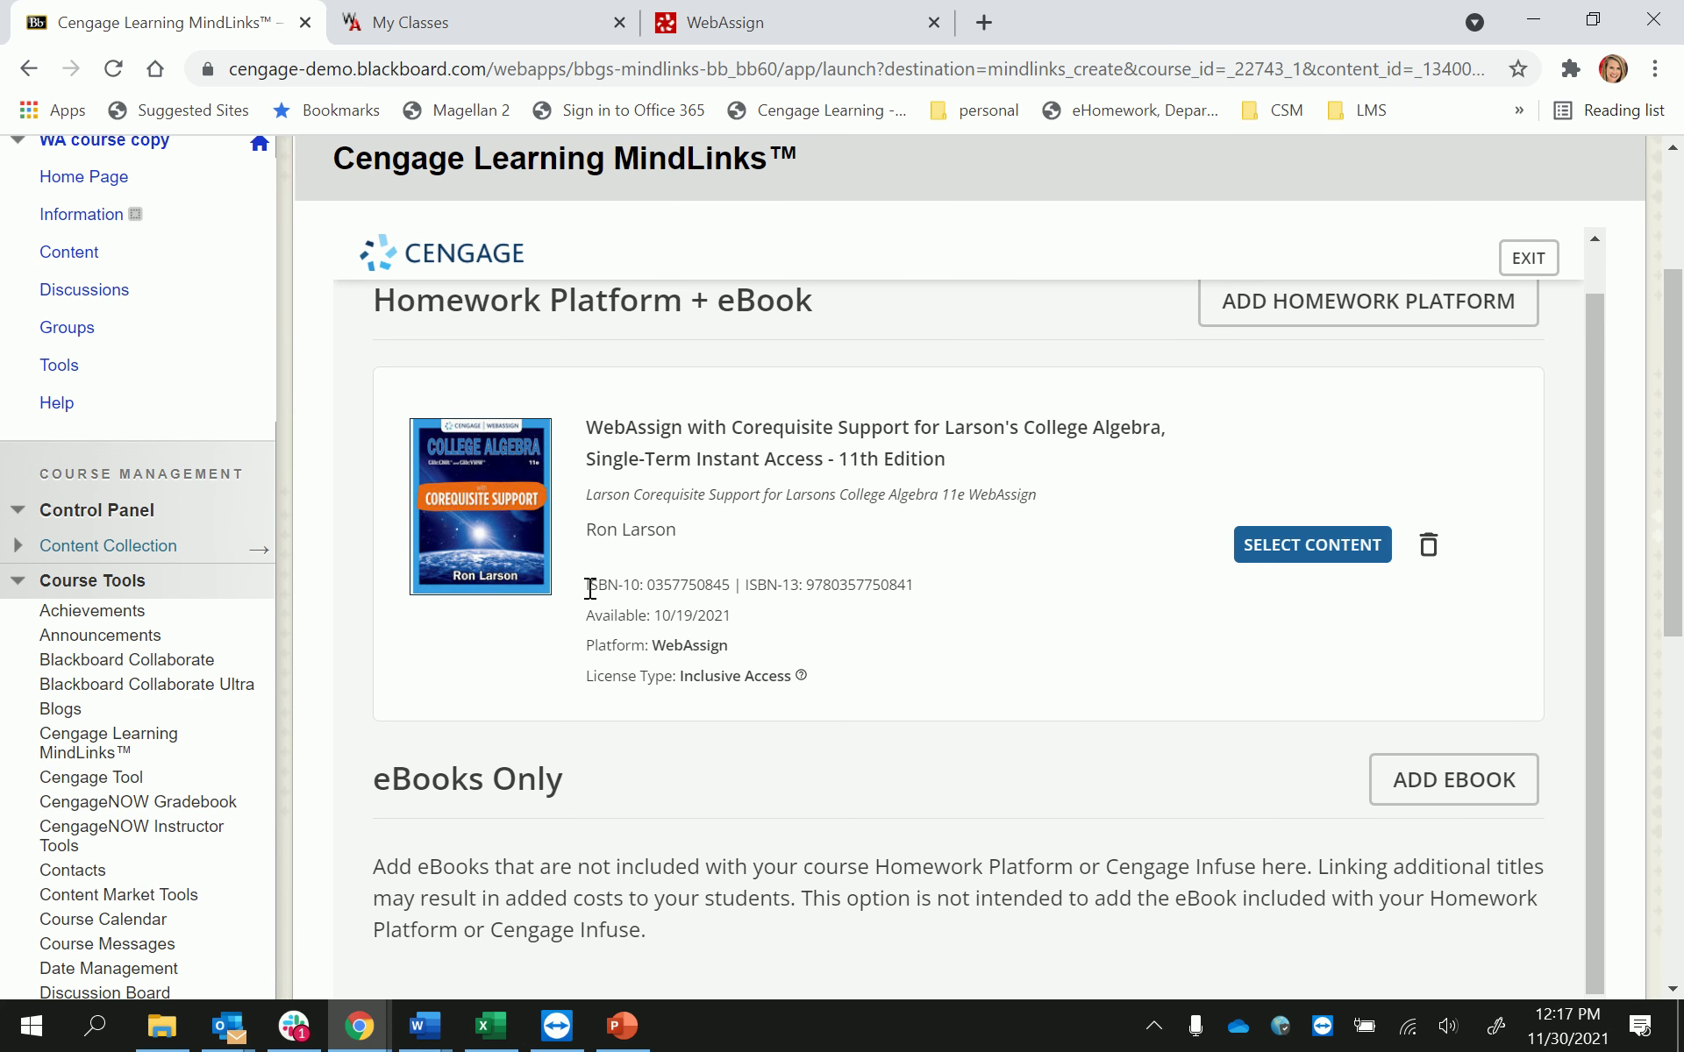
left_click(1340, 551)
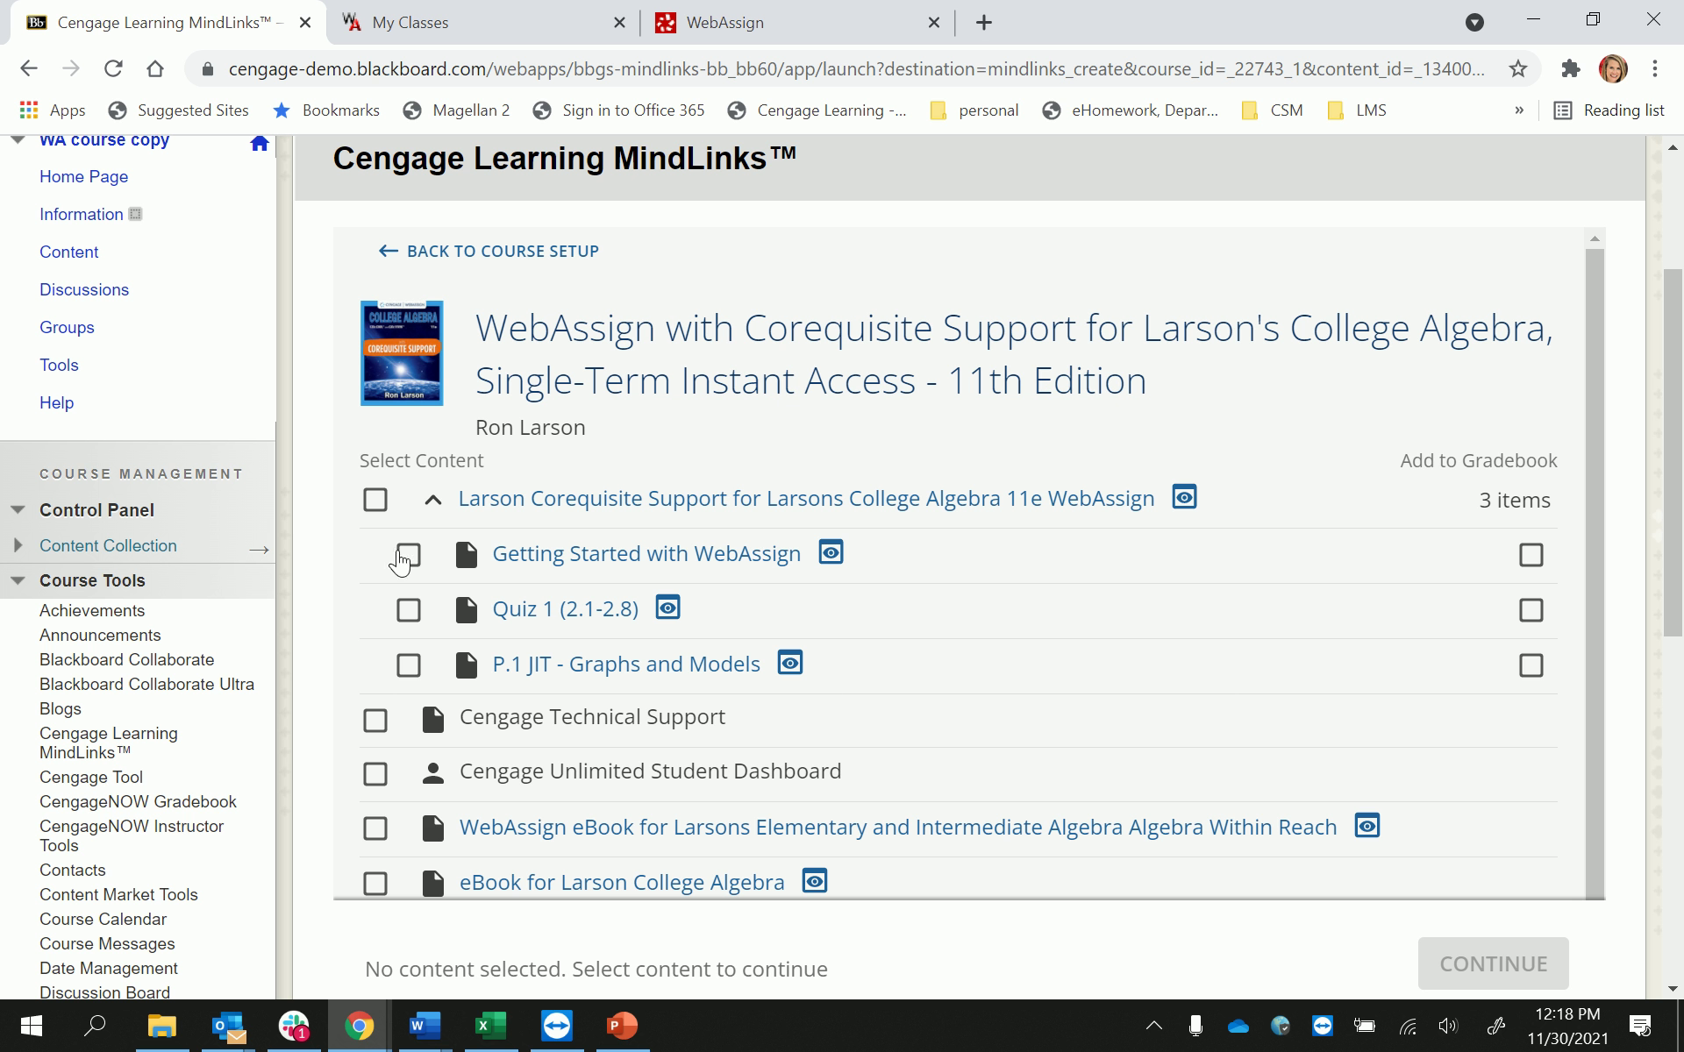
left_click(408, 558)
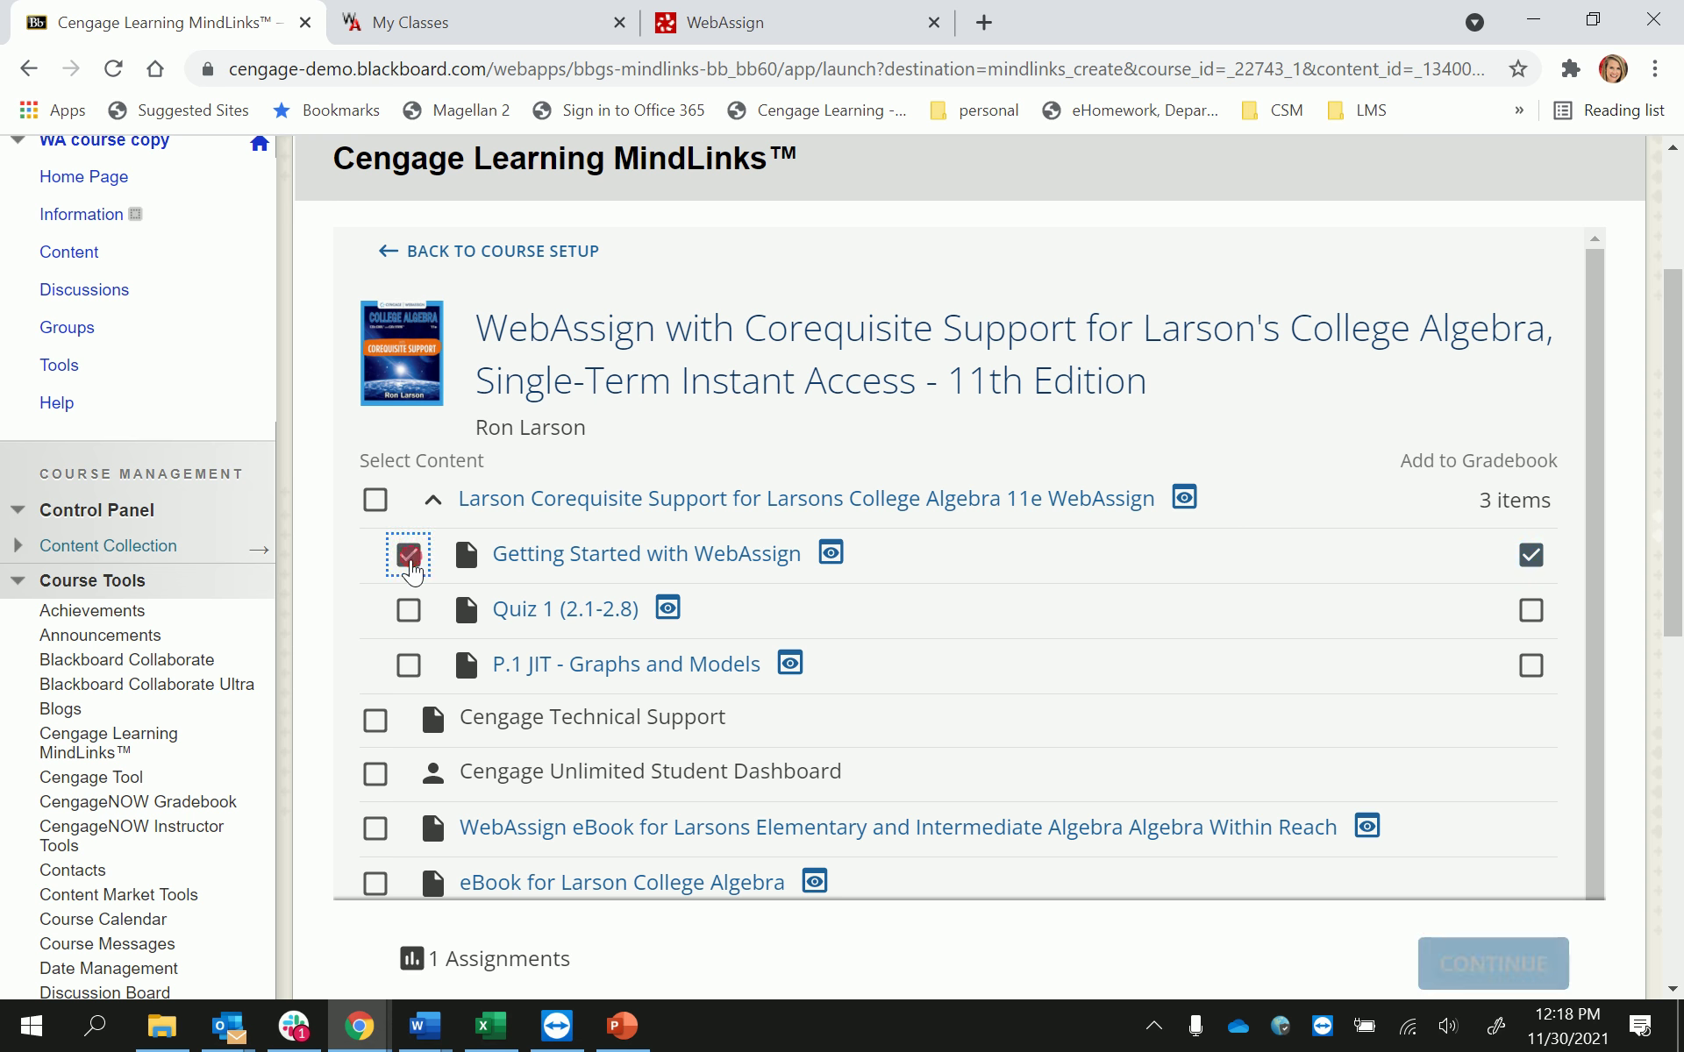
left_click(407, 611)
left_click(408, 666)
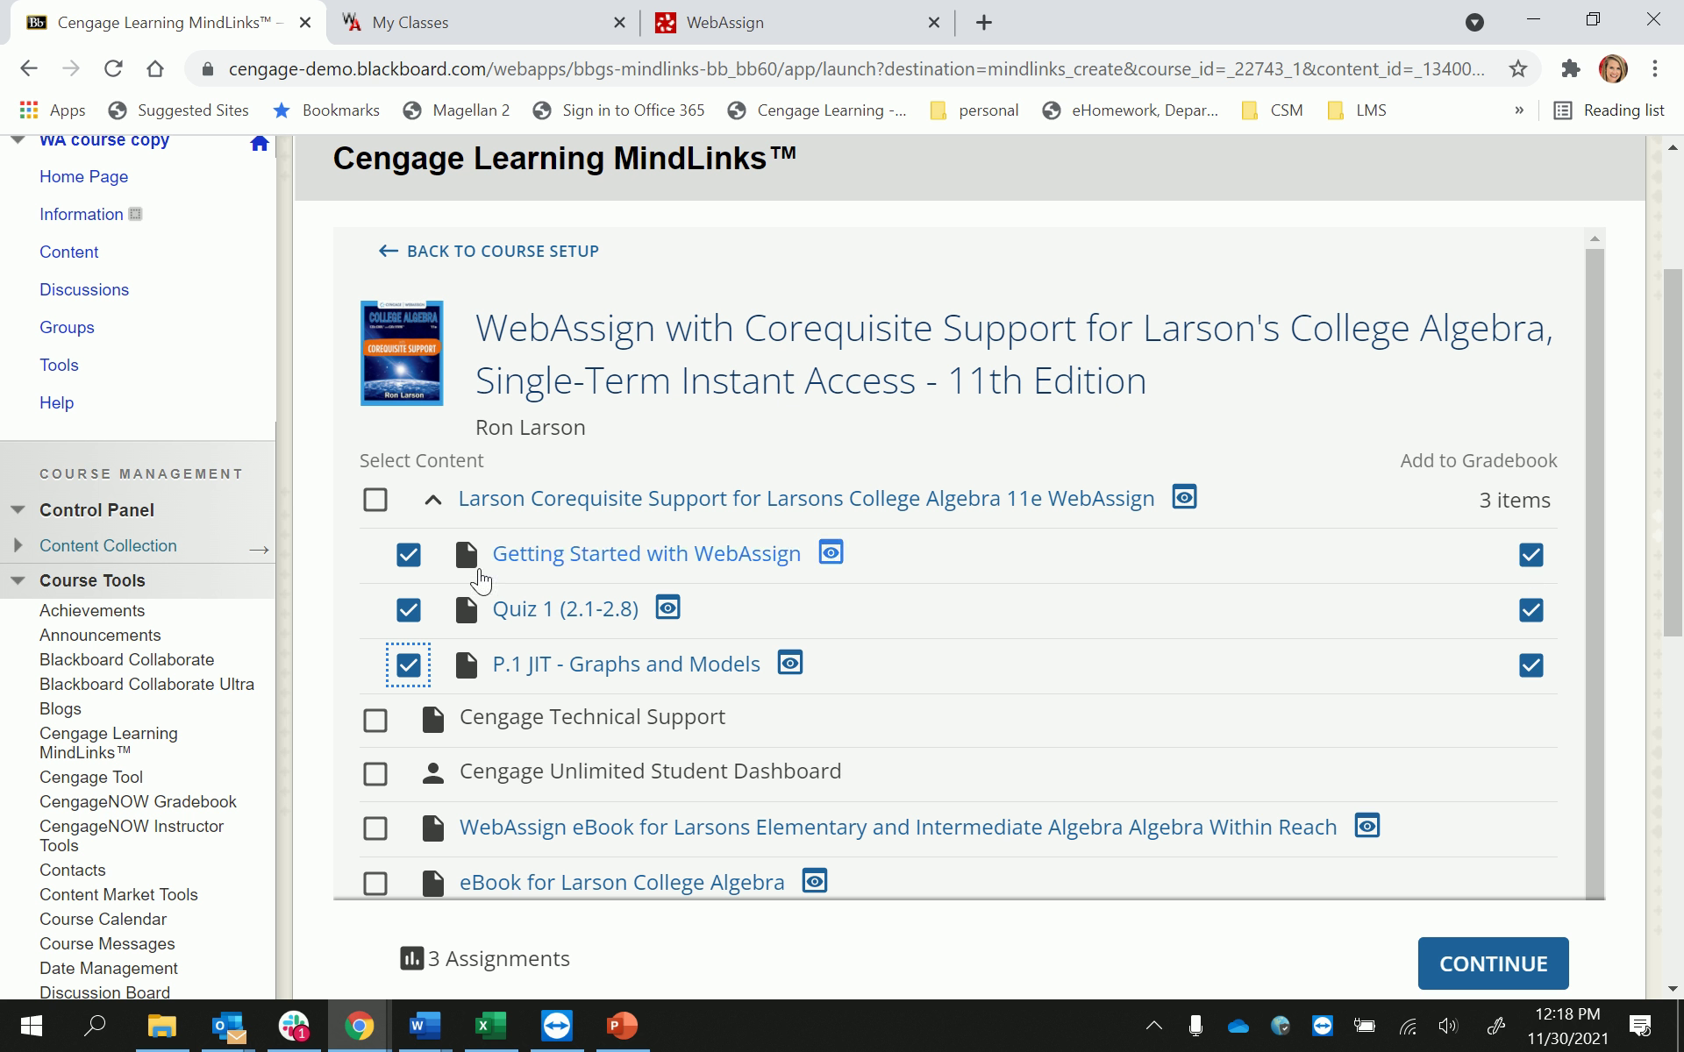
left_click(410, 561)
left_click(1531, 556)
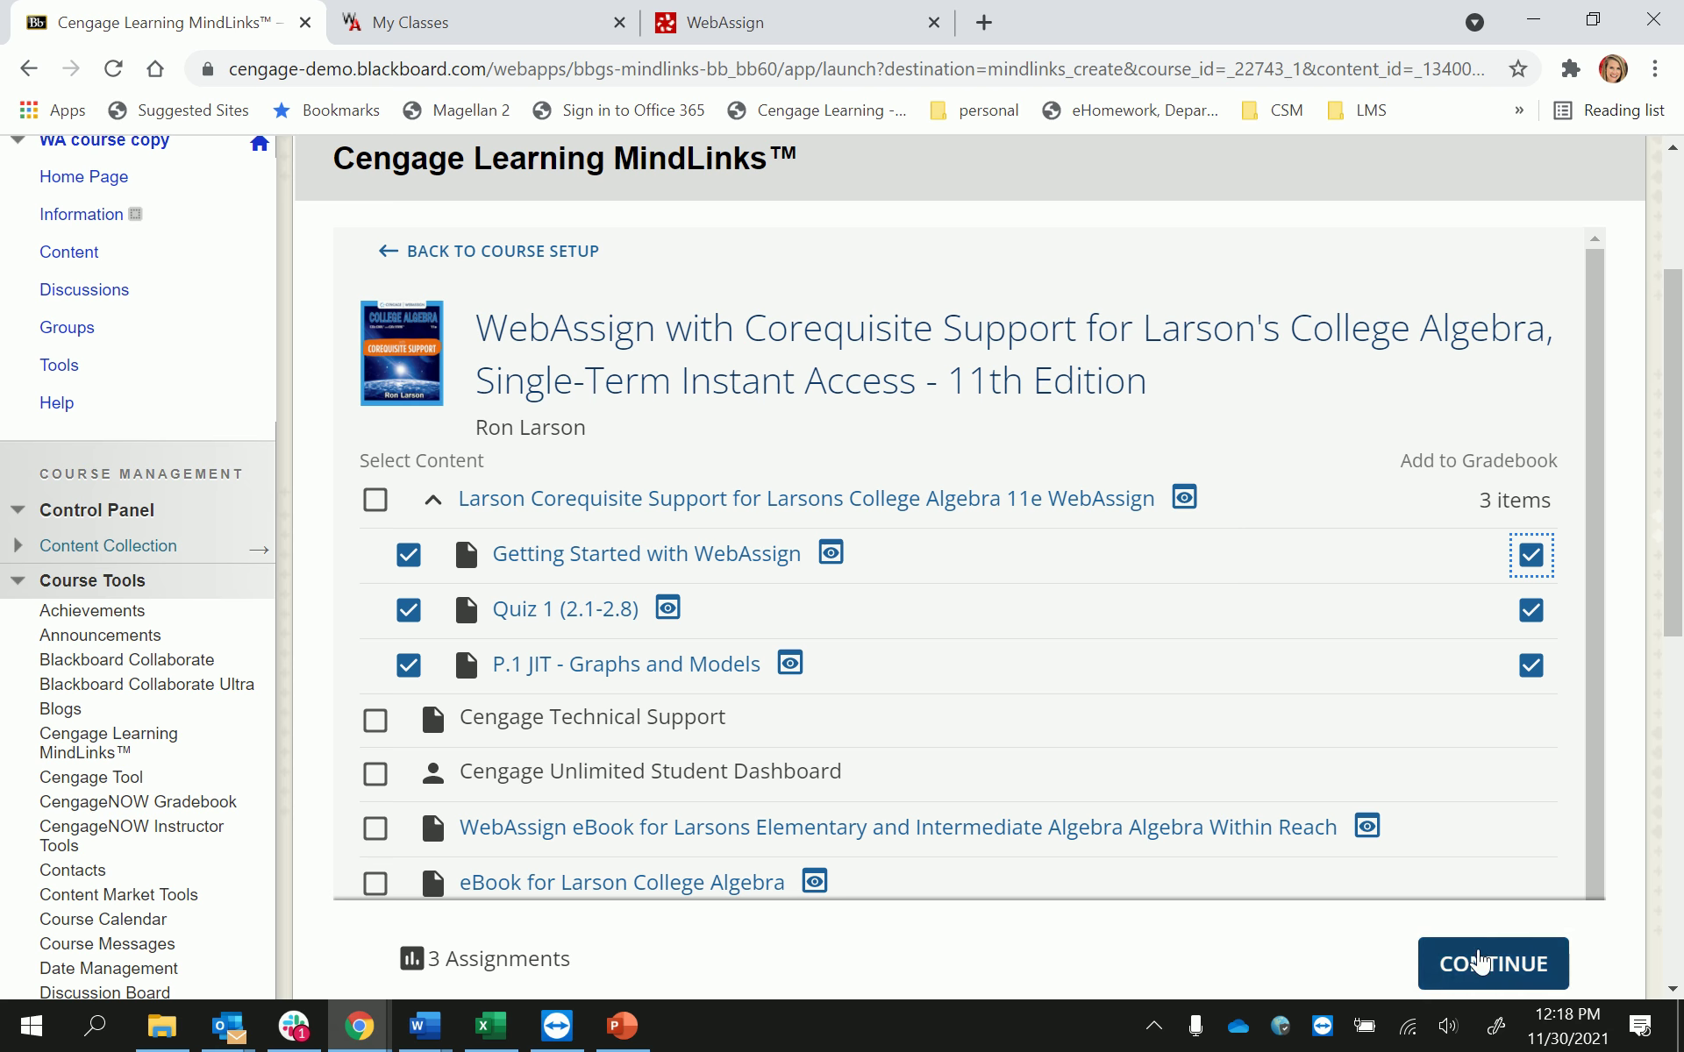
Add the eBook for Larson College Algebra to the selection and submit all the chosen links to the /Content folder.
scroll(715, 634, "down", 1)
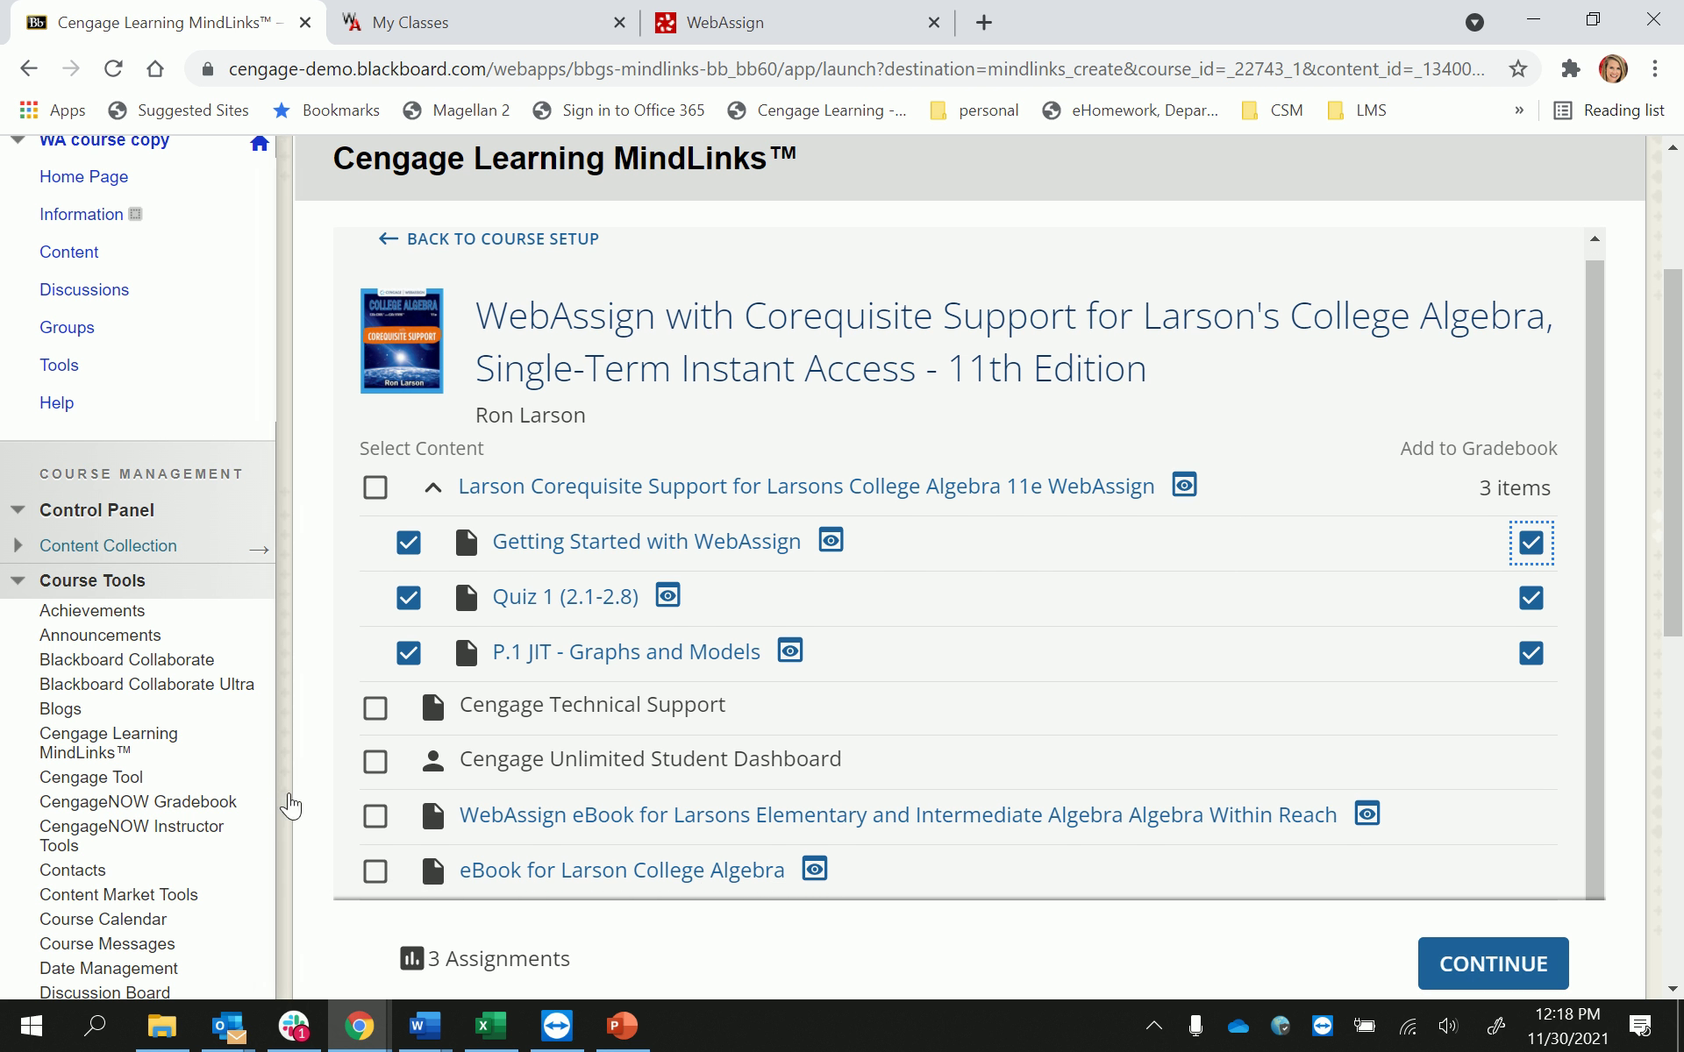
left_click(376, 871)
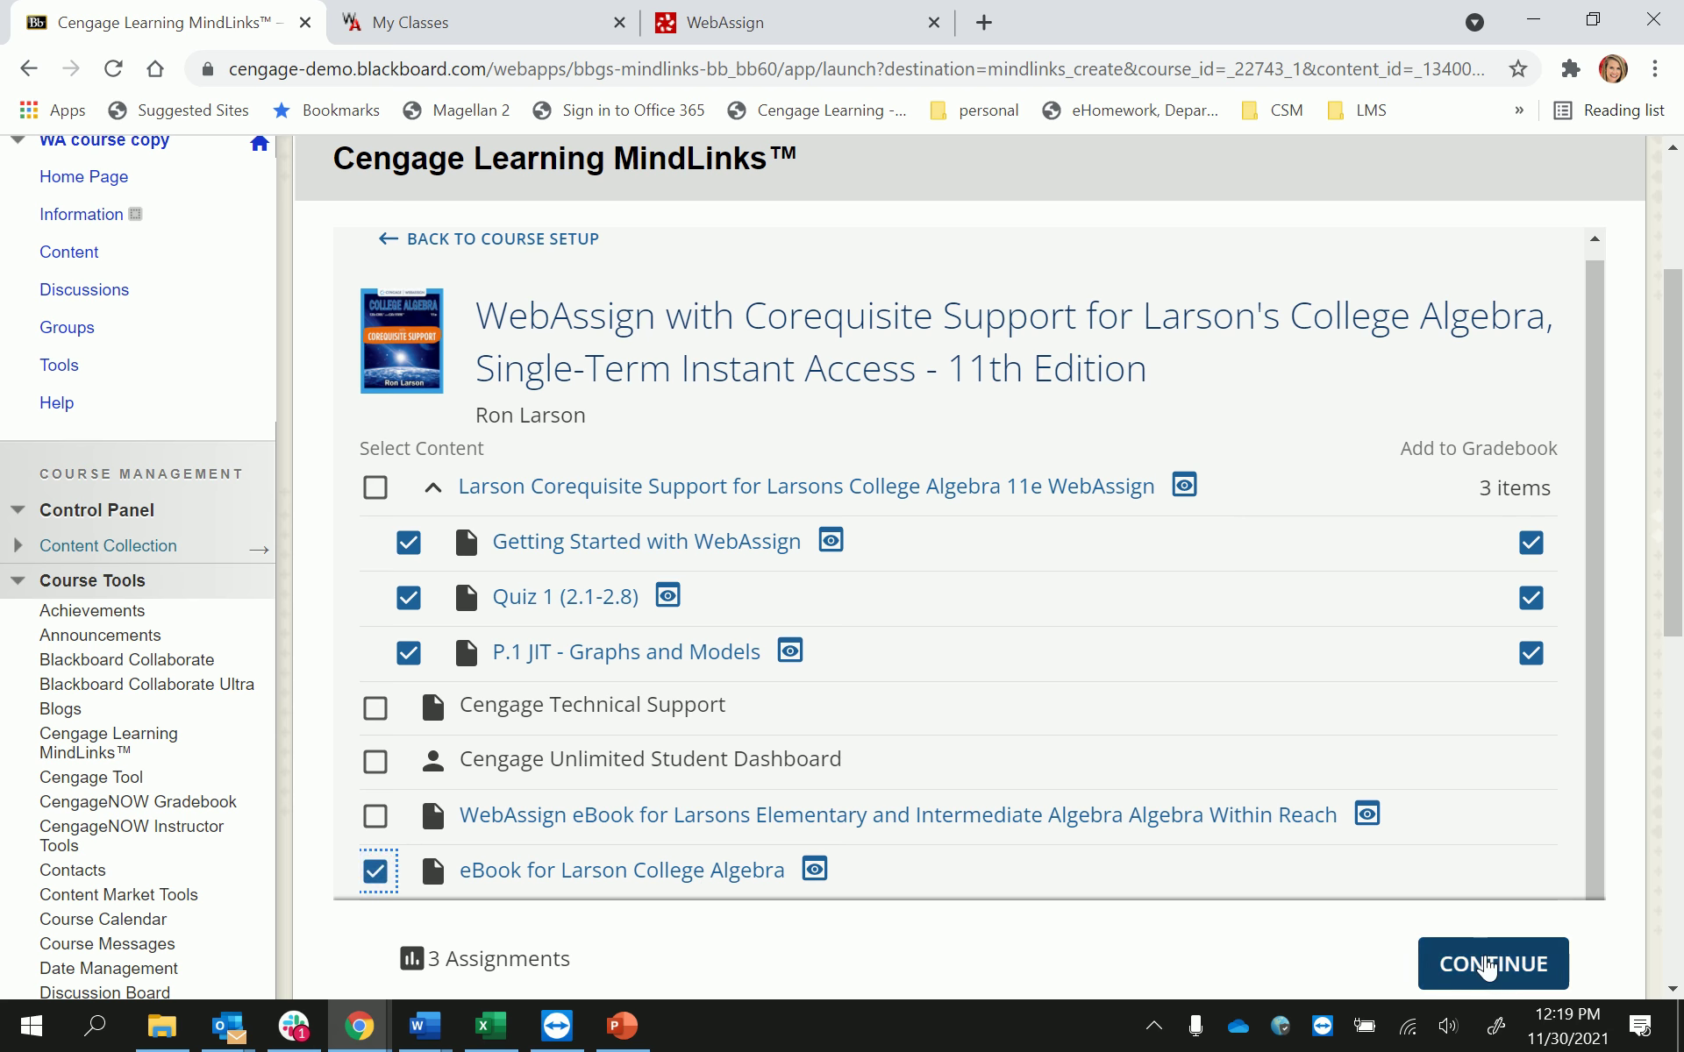
left_click(1482, 963)
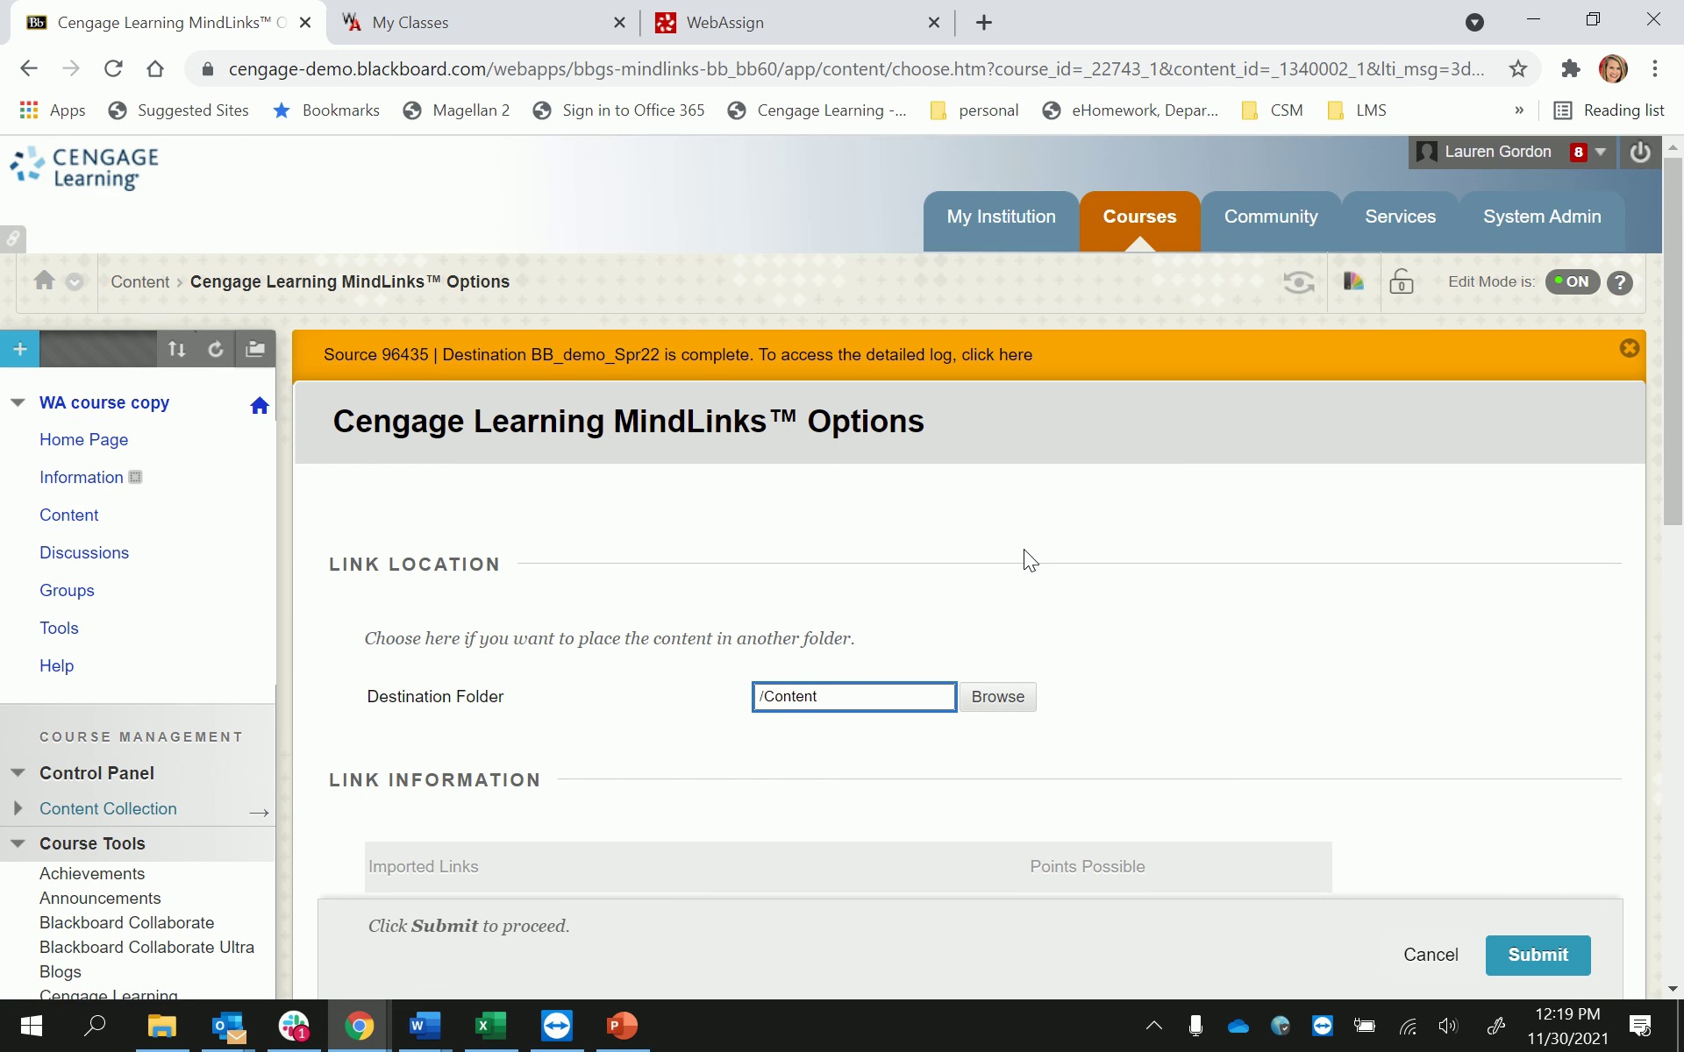
scroll(1023, 549, "down", 1)
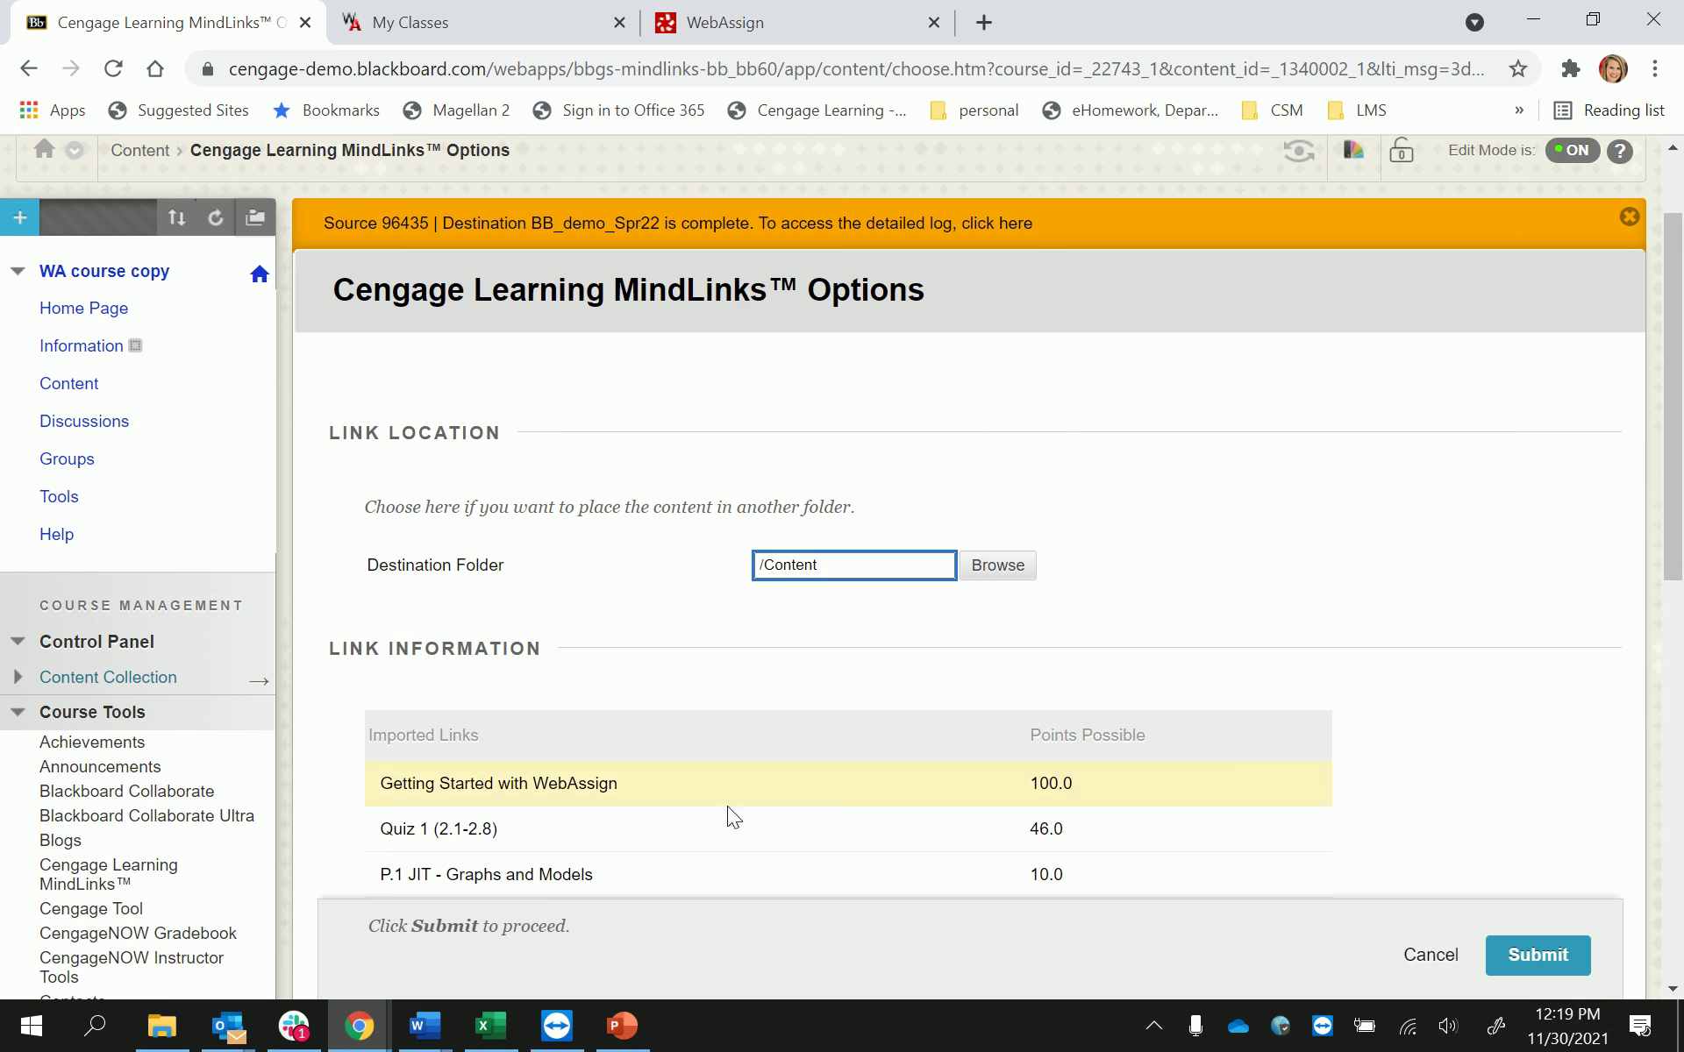
scroll(1317, 602, "down", 2)
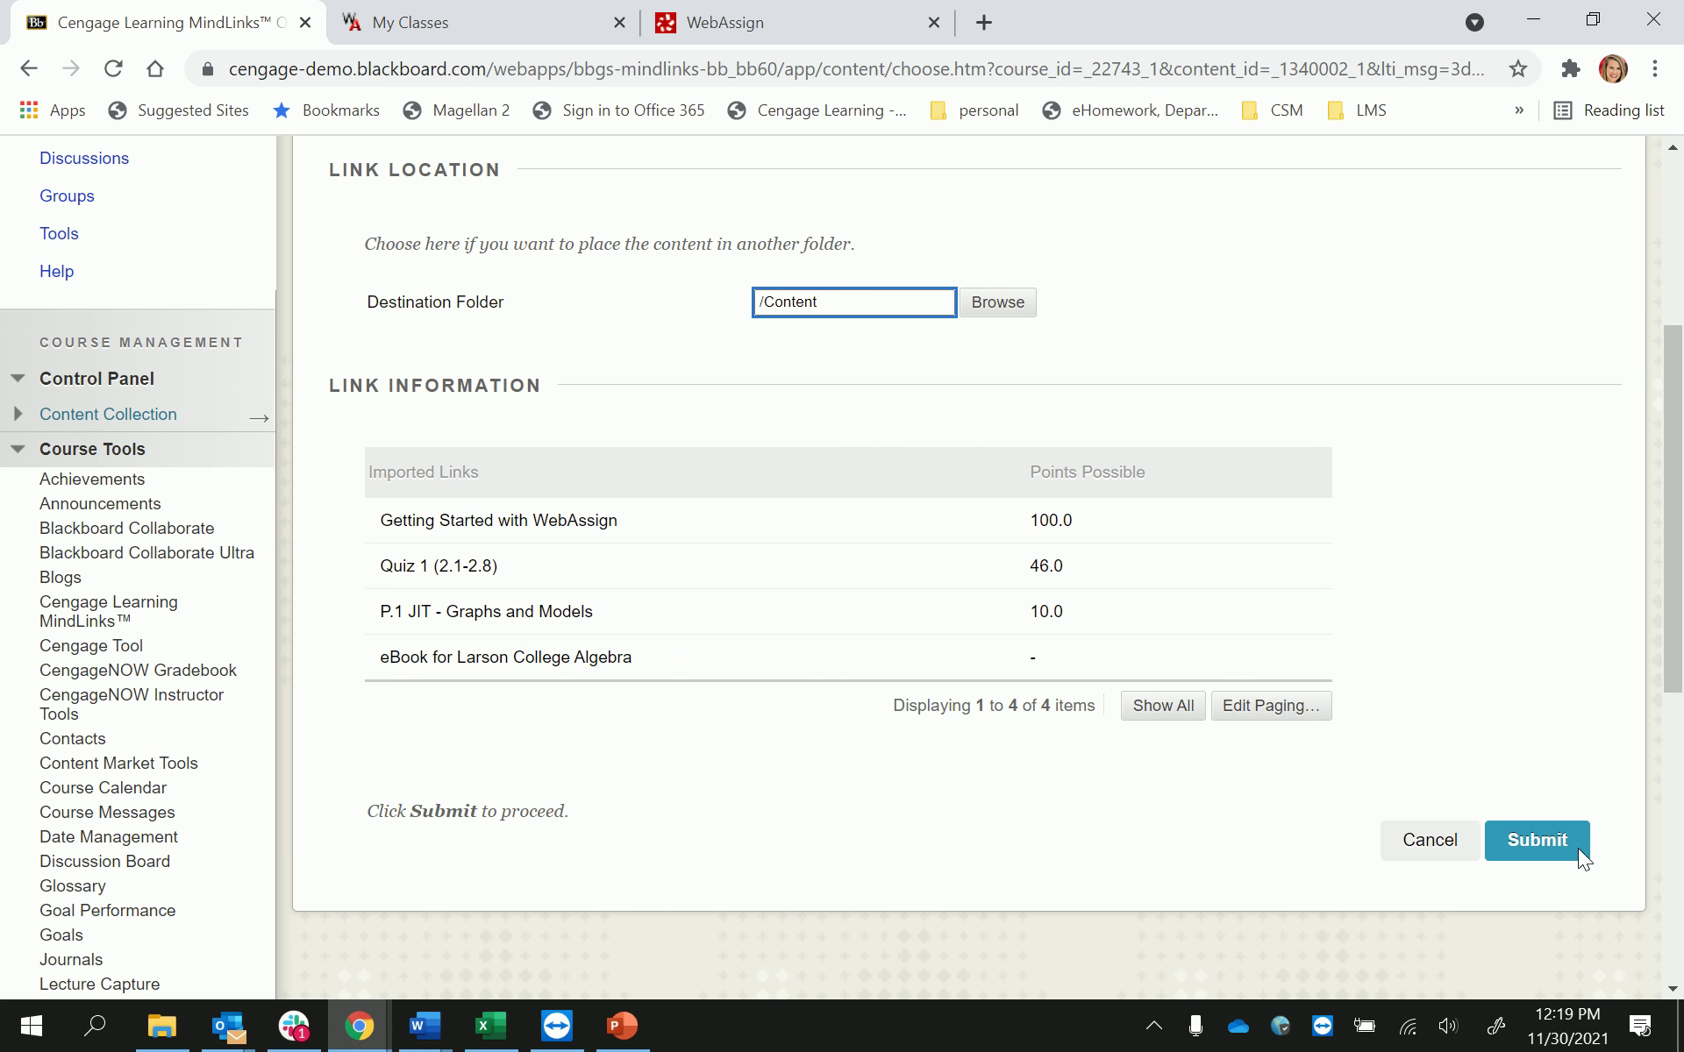
left_click(1541, 849)
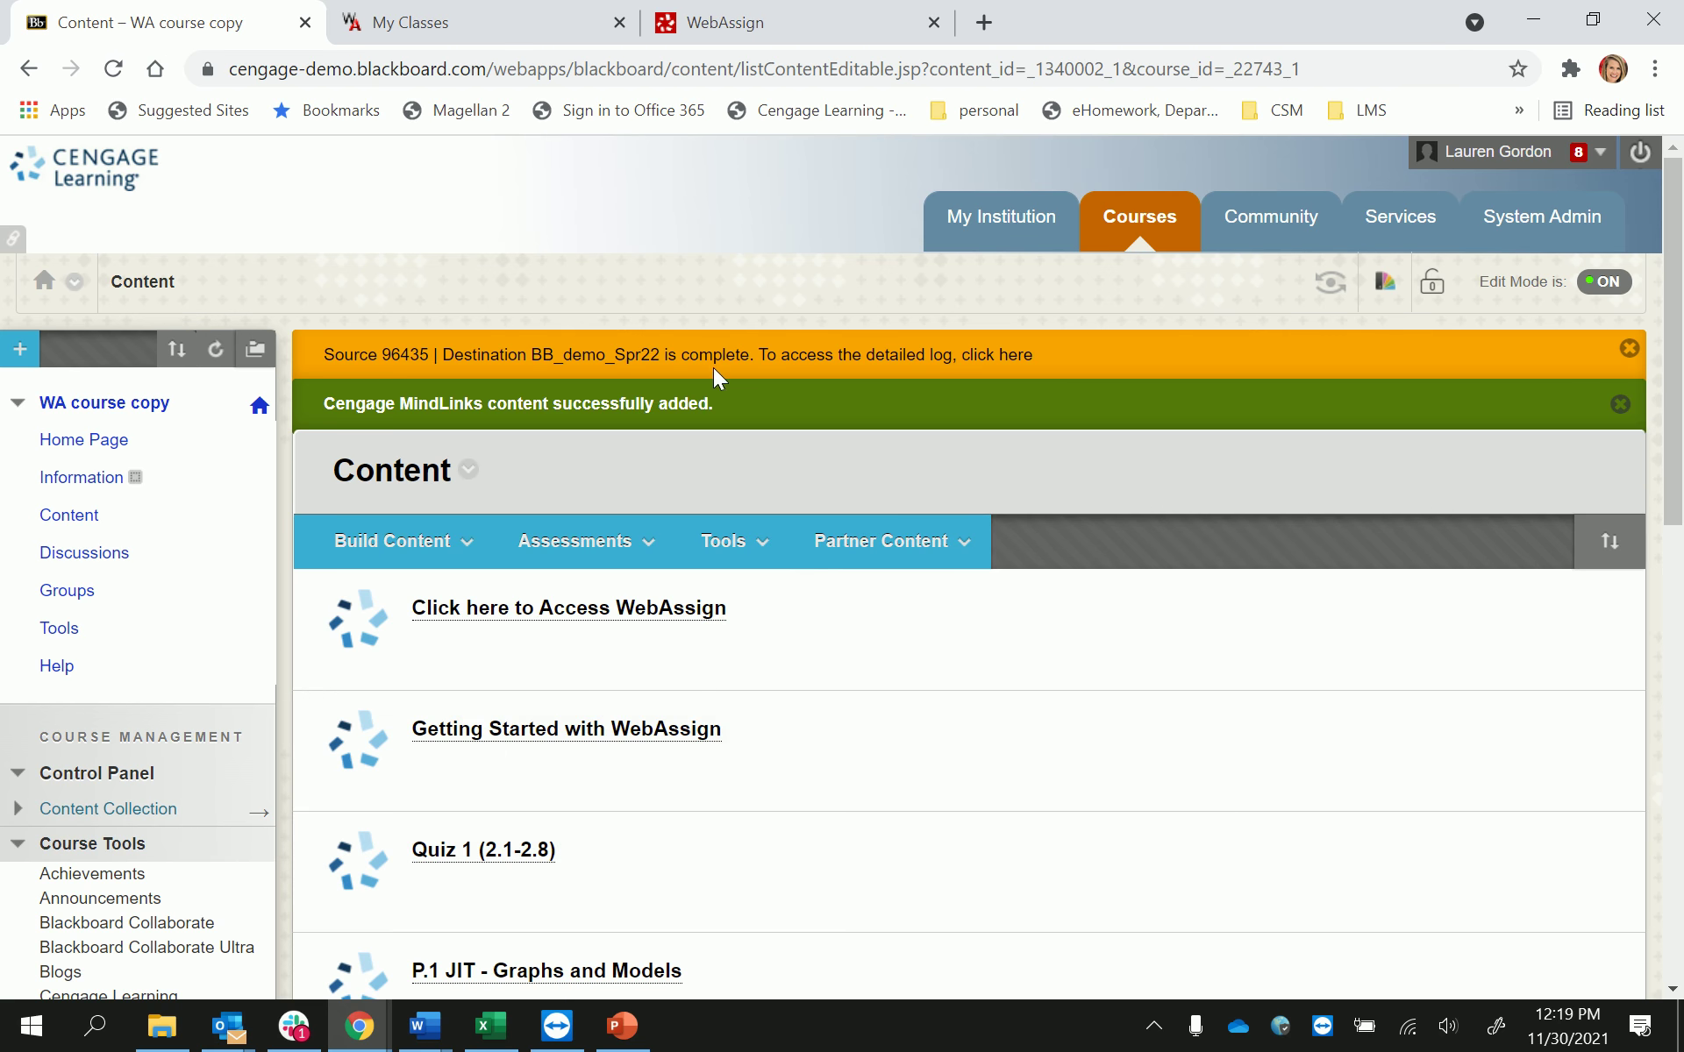
Launch the Quiz 1 (2.1-2.8) link from the Content area and look through the assignment in WebAssign.
scroll(1269, 686, "down", 1)
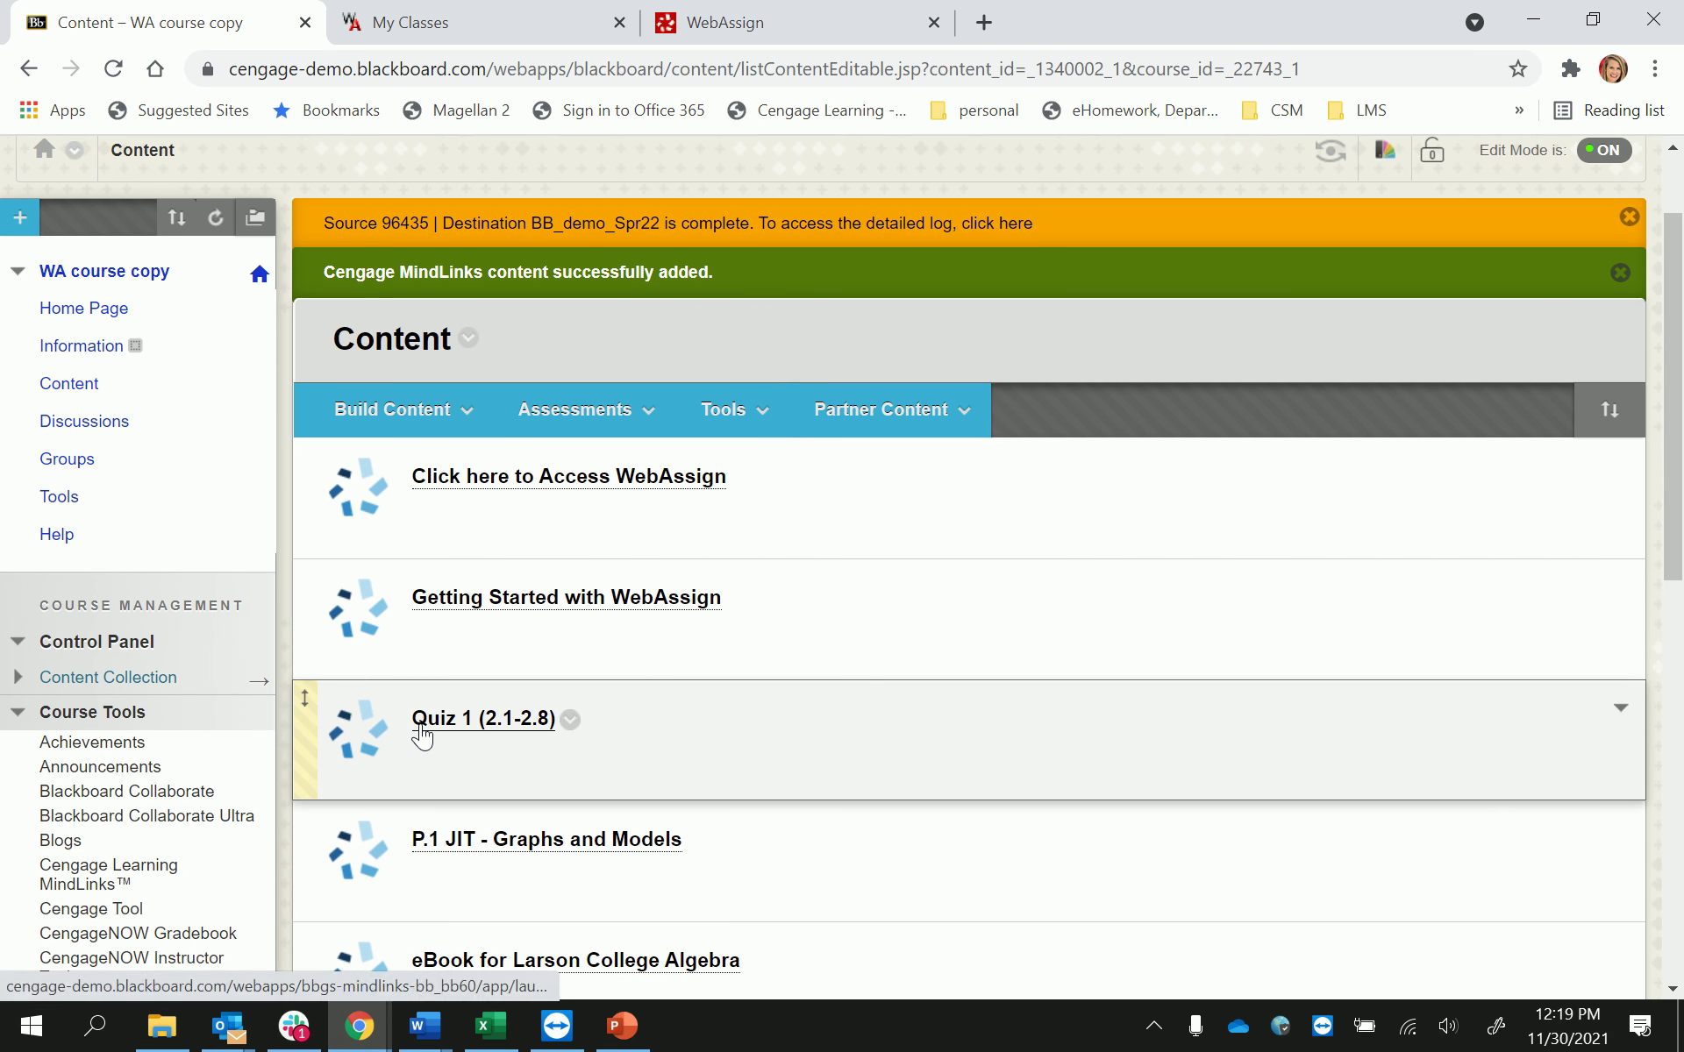
left_click(442, 720)
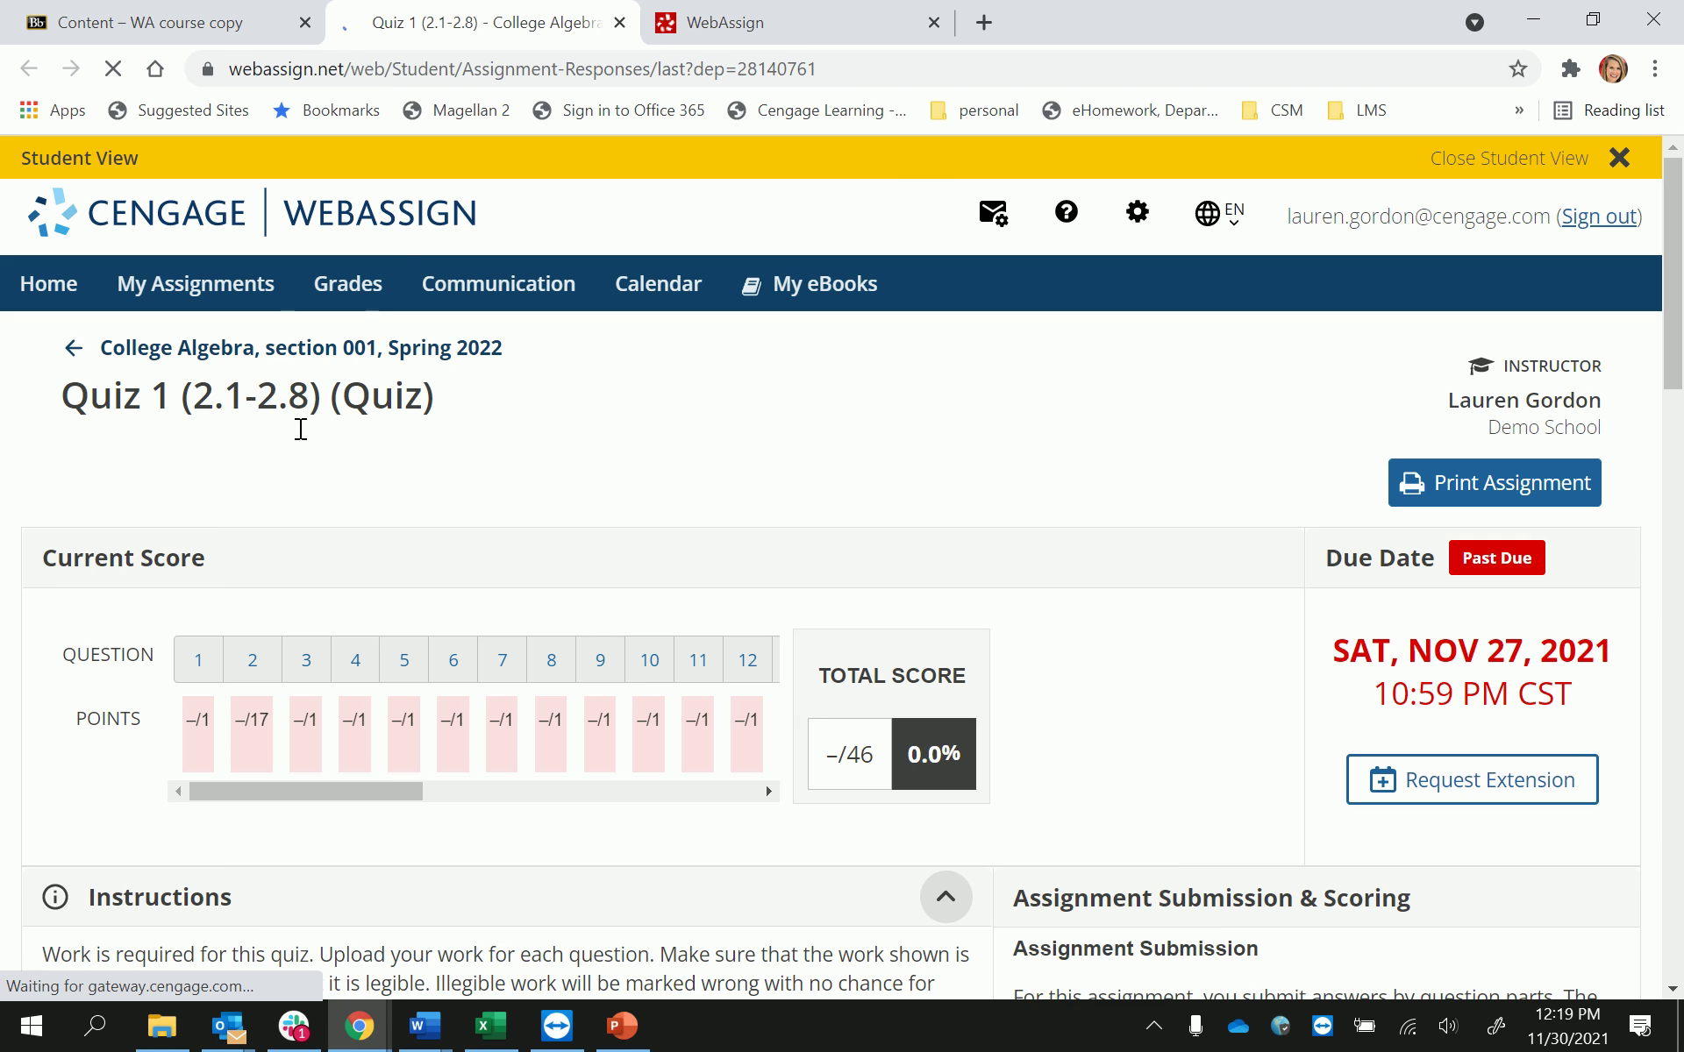
scroll(1056, 649, "down", 10)
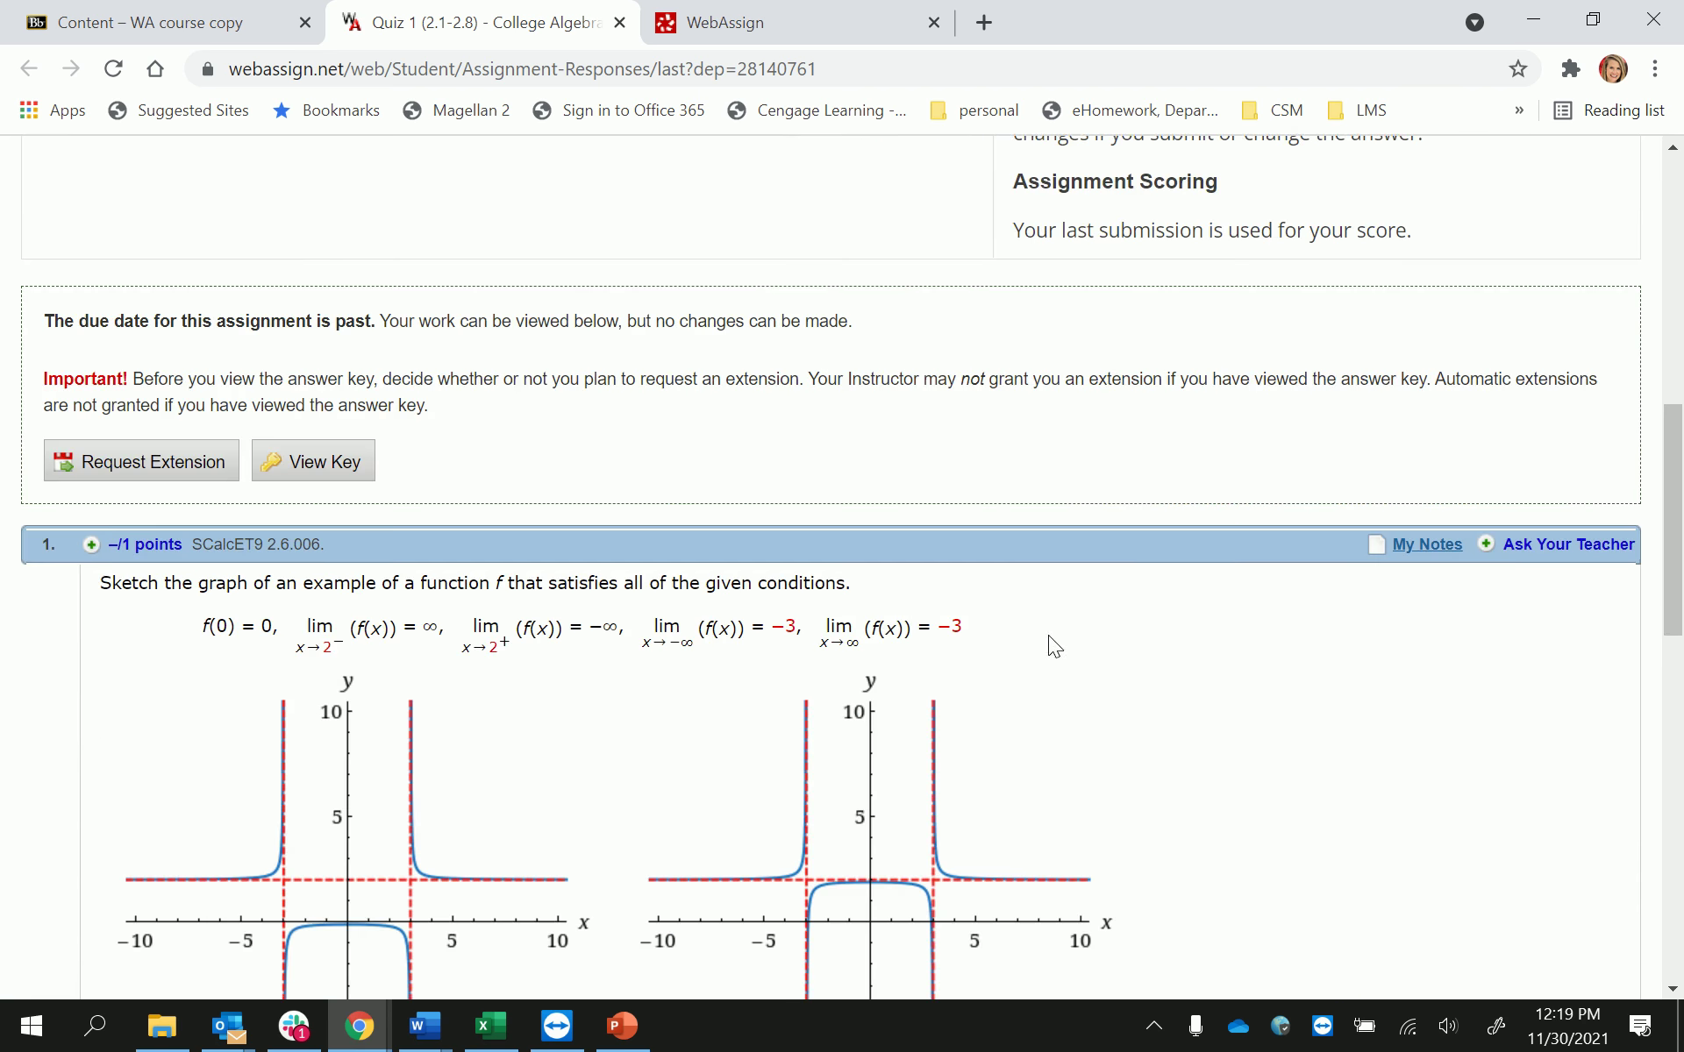
scroll(1050, 635, "down", 15)
scroll(1049, 637, "up", 4)
scroll(1049, 635, "up", 15)
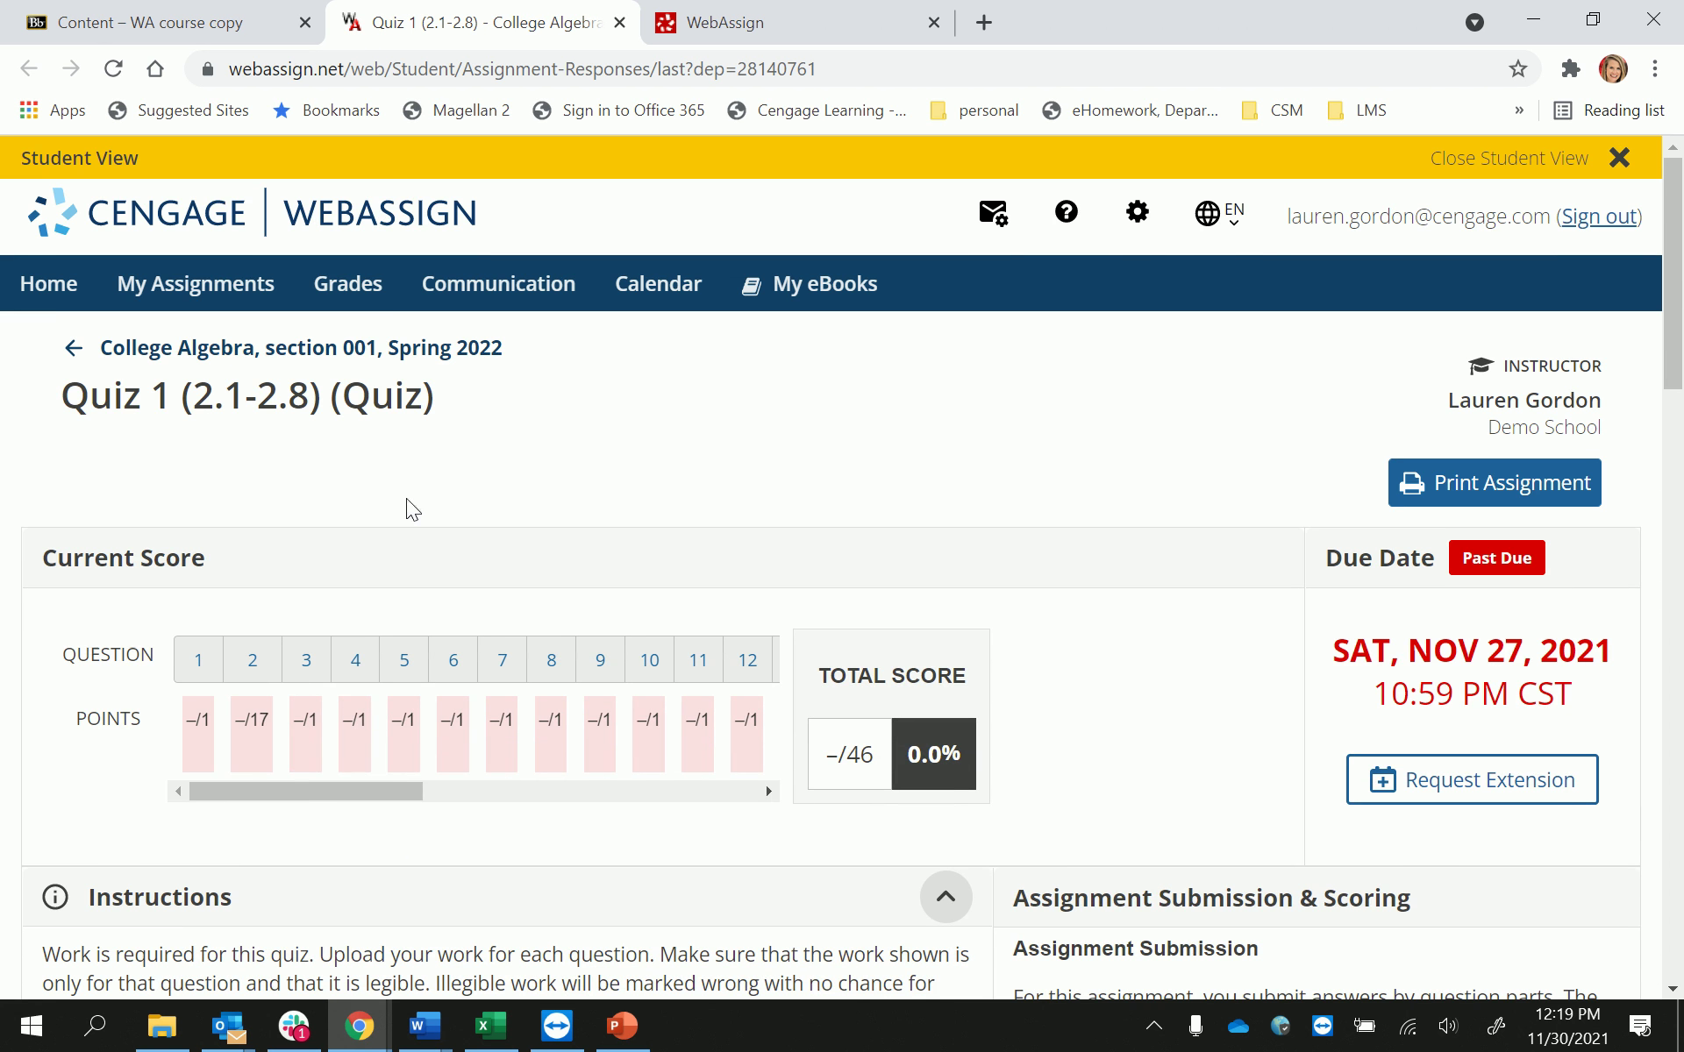
Return to the Blackboard course, open the Full Results Center and examine its assignment columns.
left_click(140, 13)
scroll(92, 740, "down", 6)
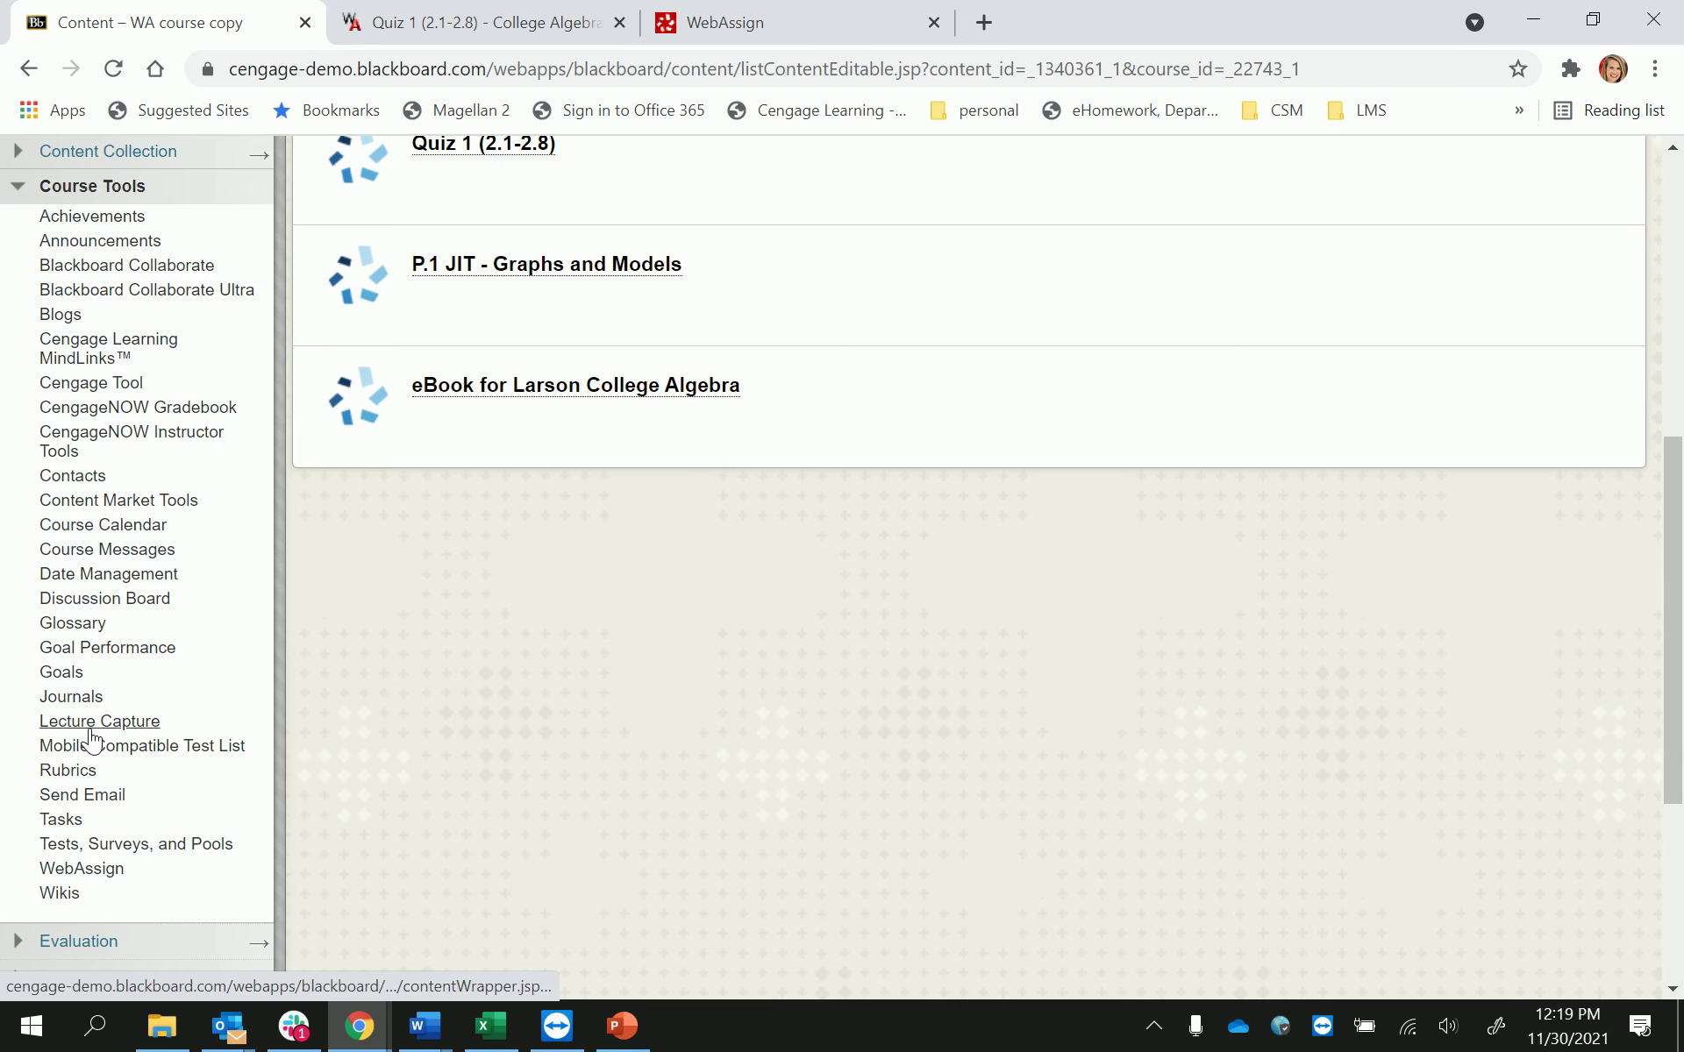
scroll(92, 740, "down", 5)
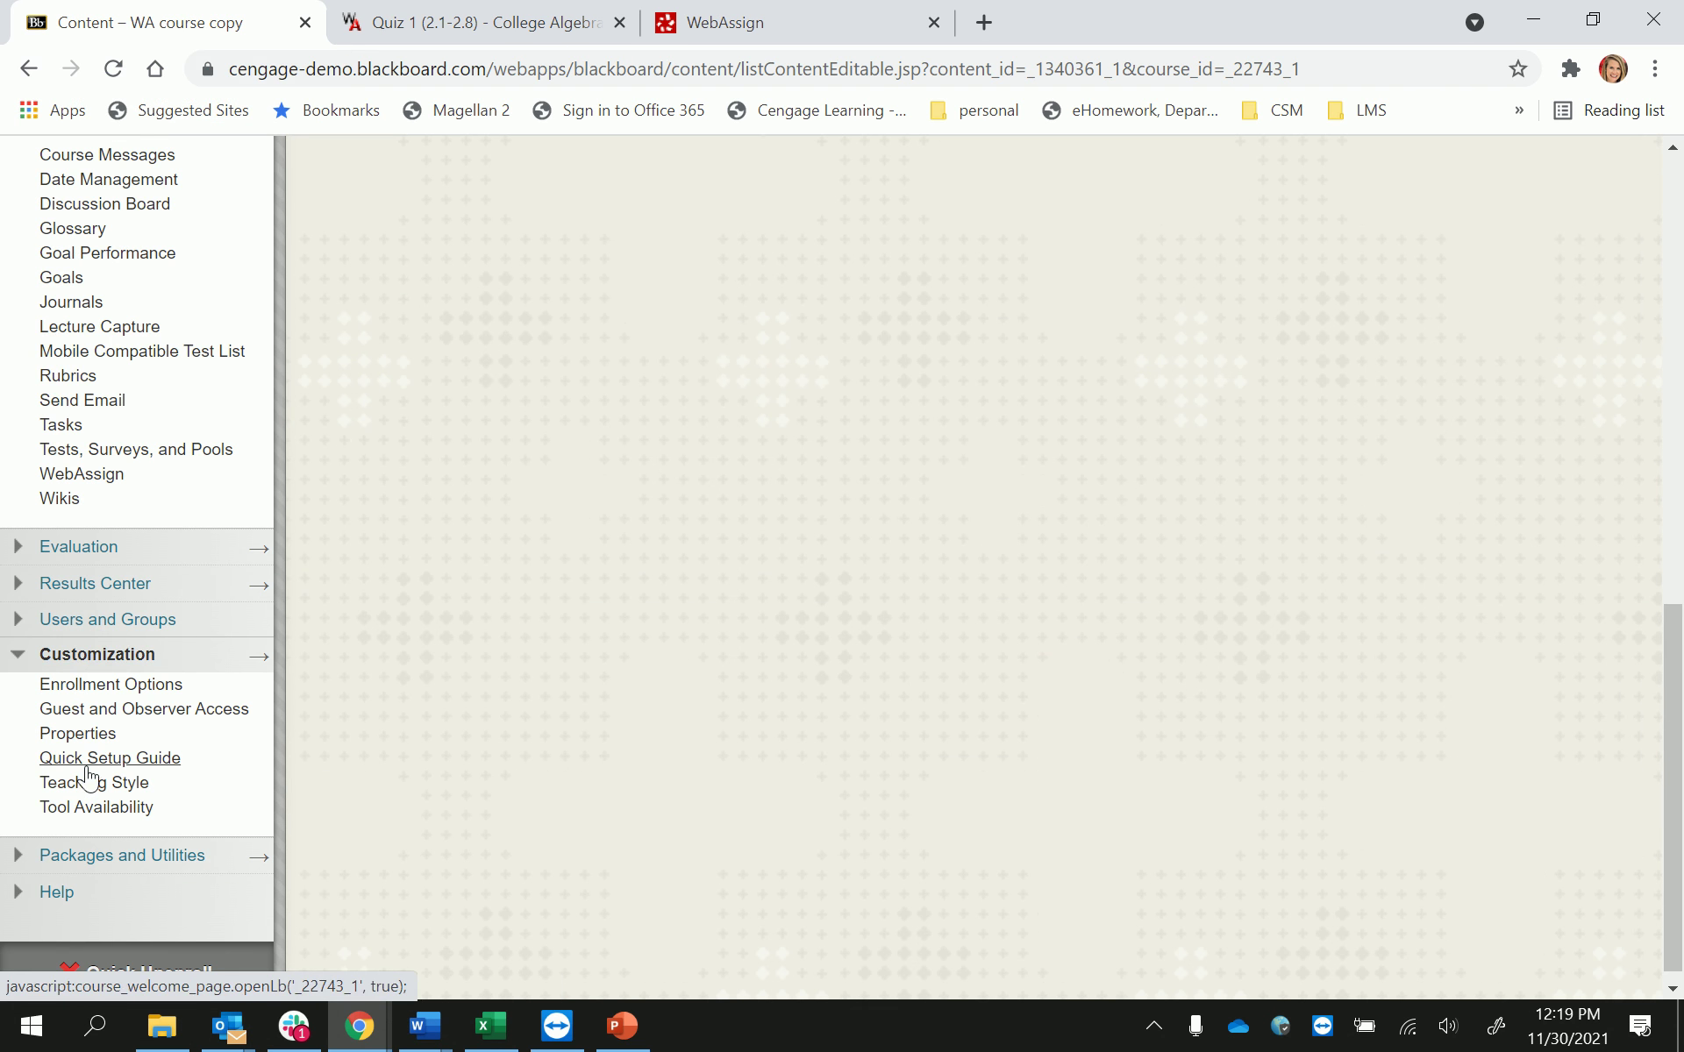
left_click(19, 547)
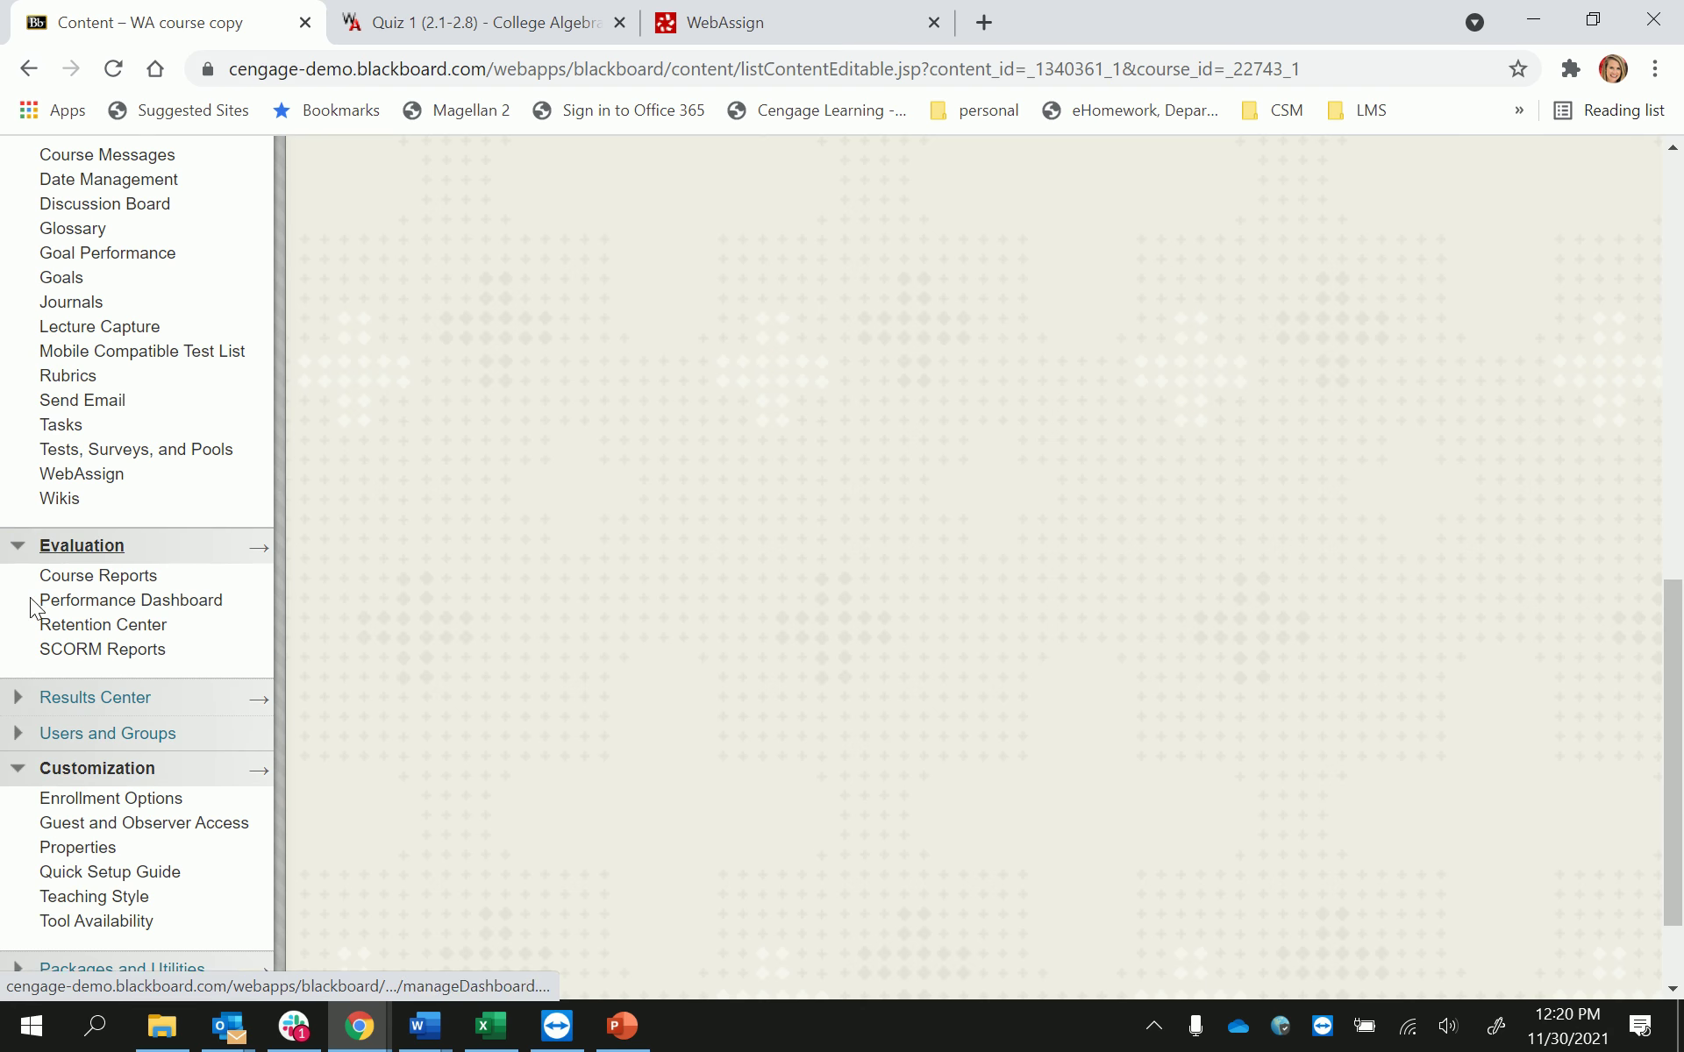
left_click(18, 697)
left_click(61, 751)
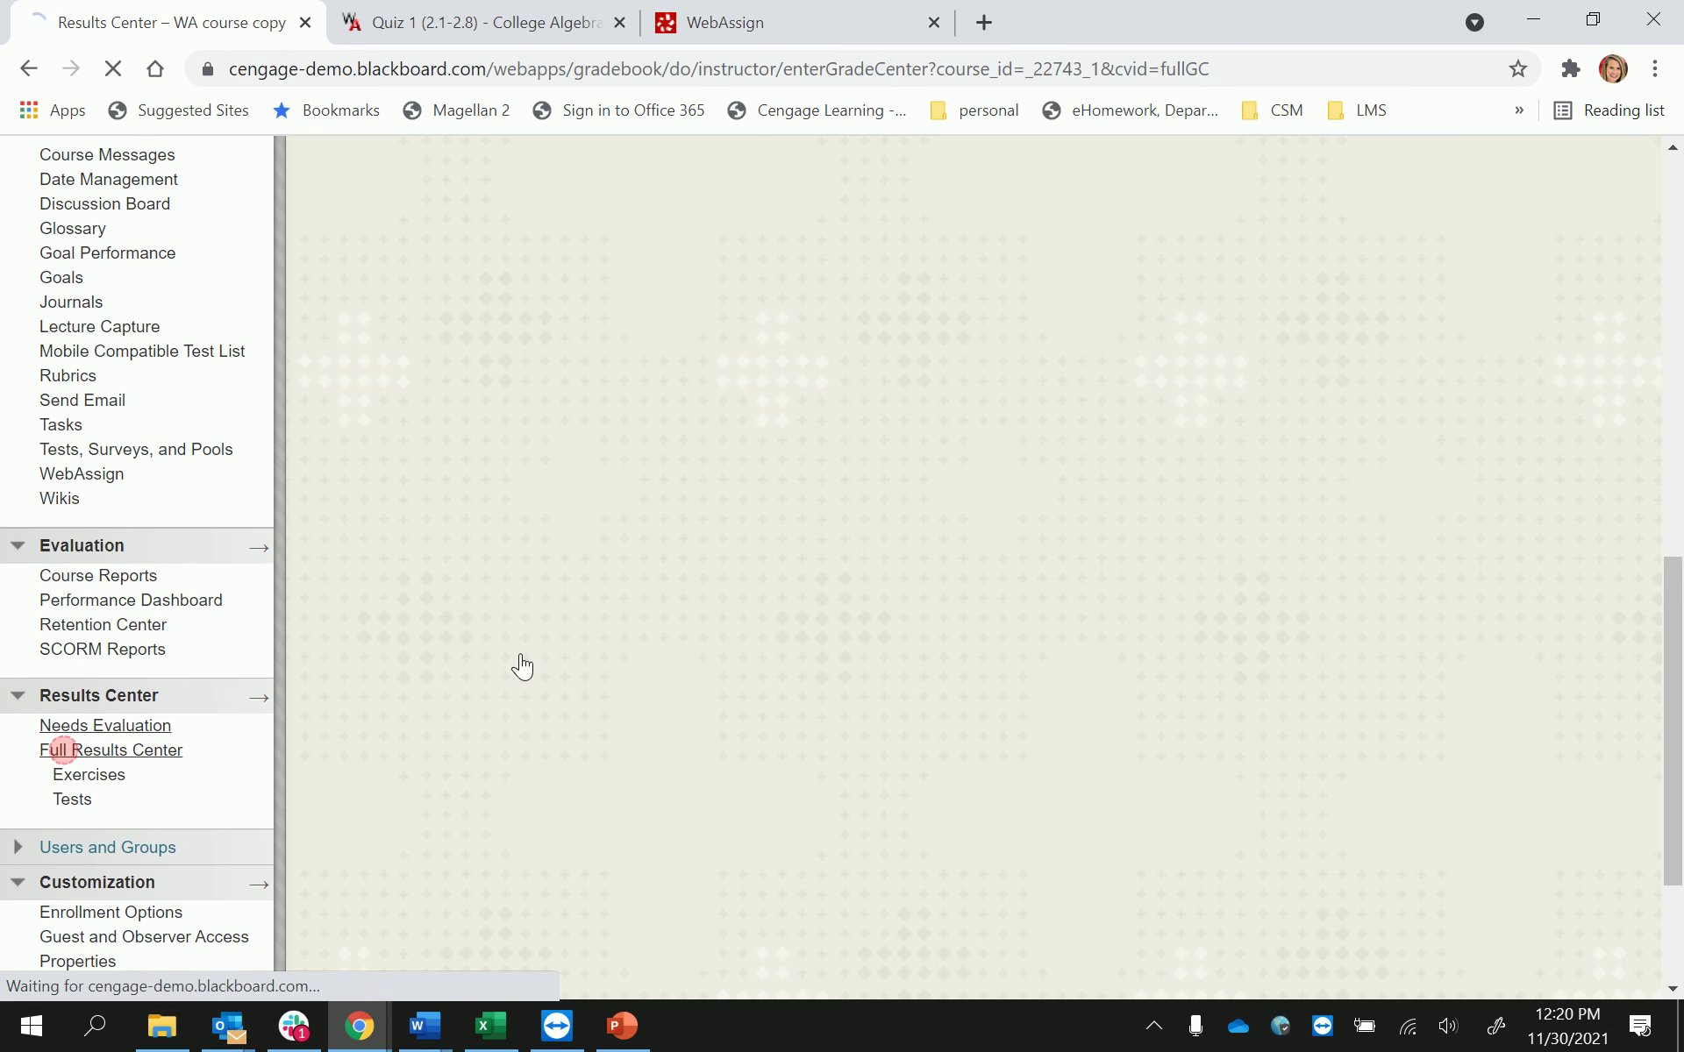
left_click_drag(1181, 712, 1344, 705)
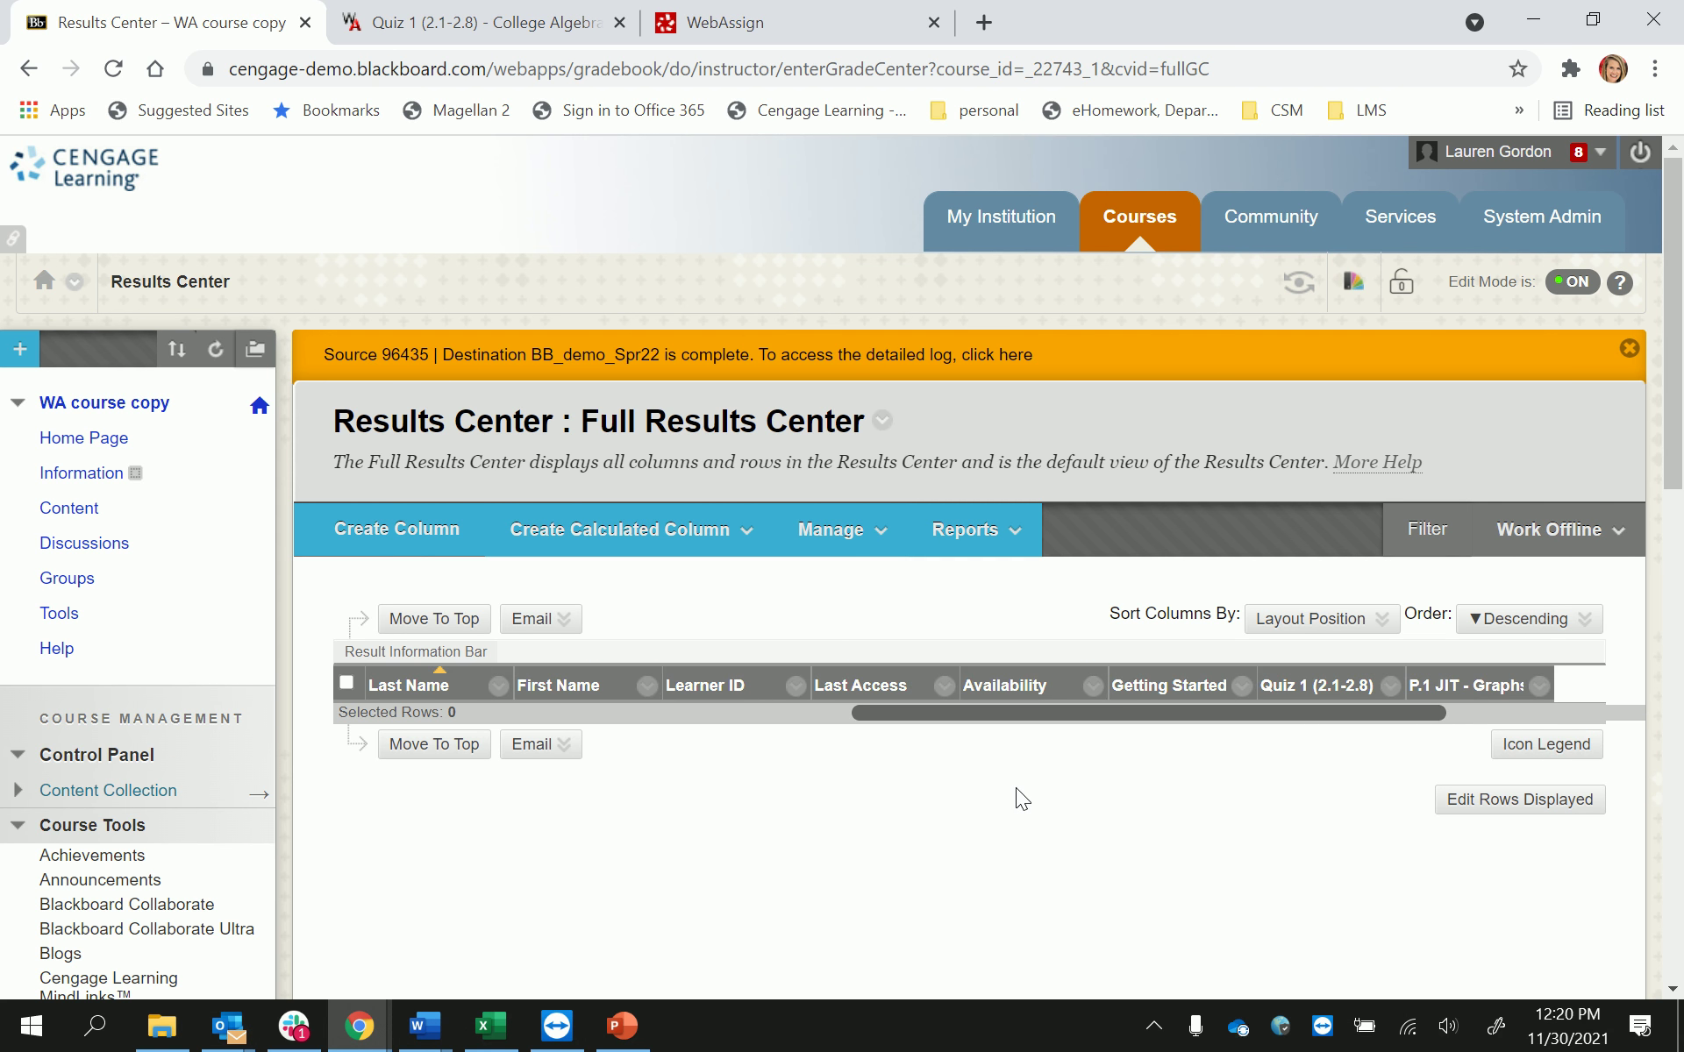
Return to the course's Content area and collapse the Course Tools, Evaluation, Results Center and Customization sections.
left_click(62, 511)
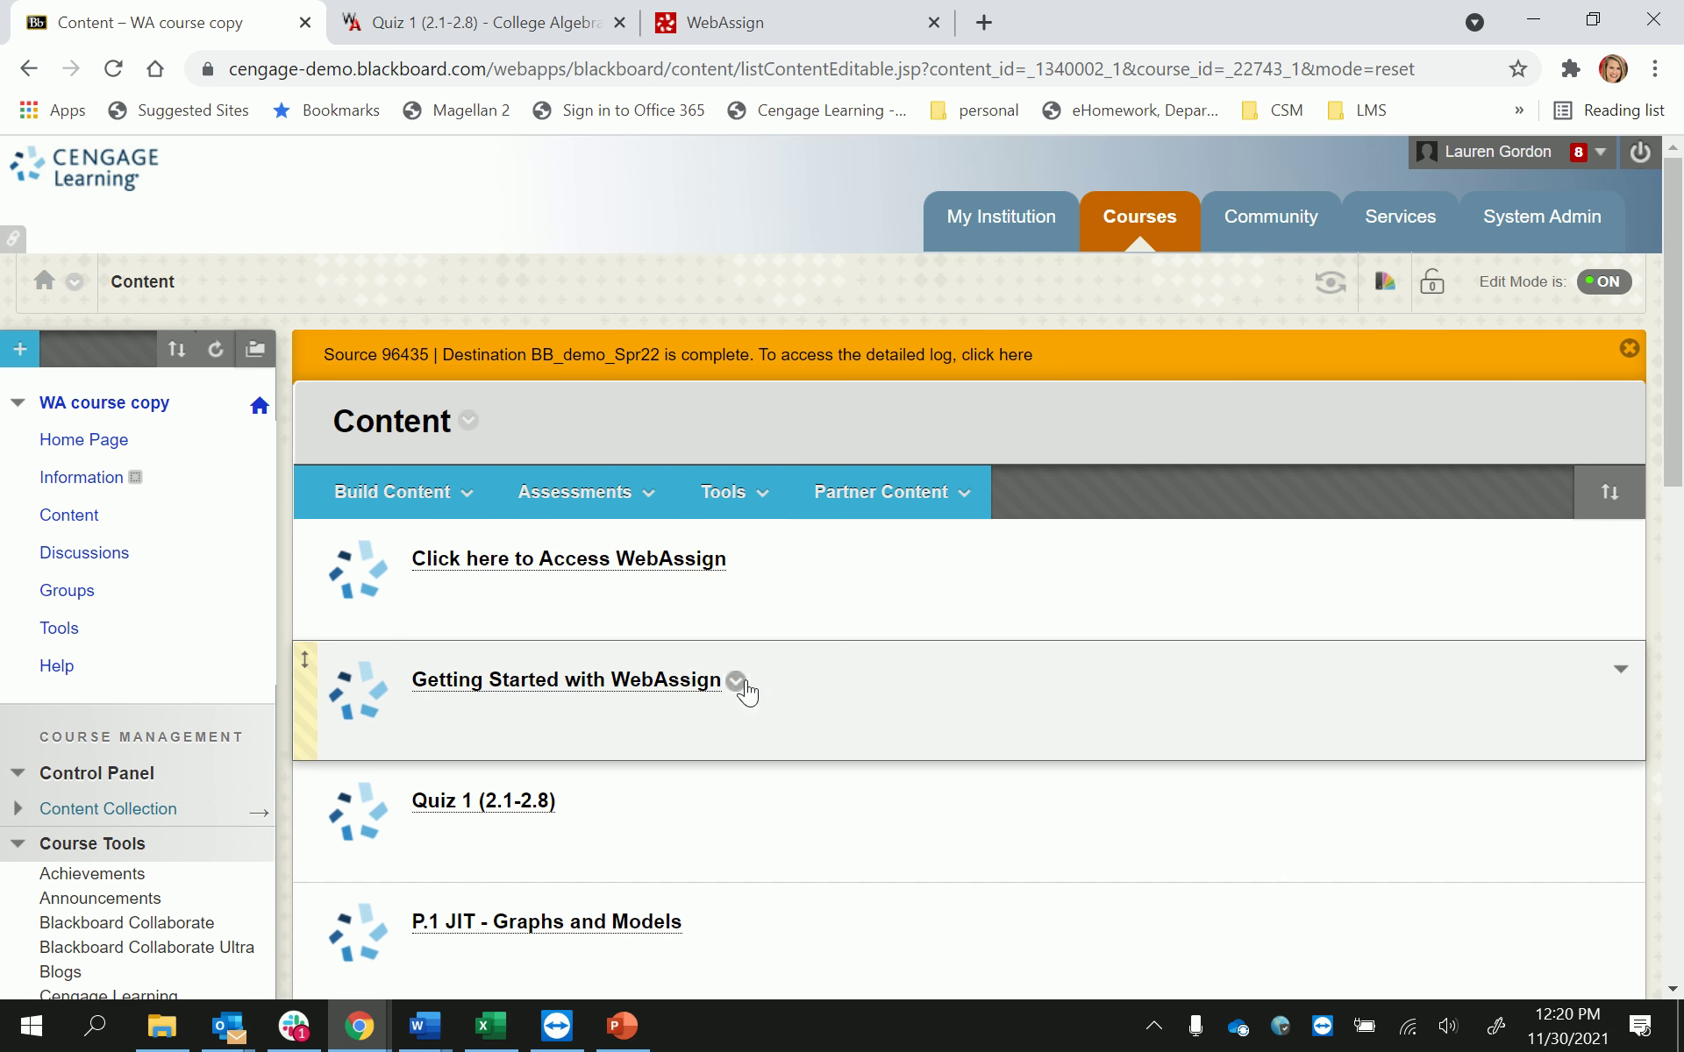
scroll(96, 566, "down", 5)
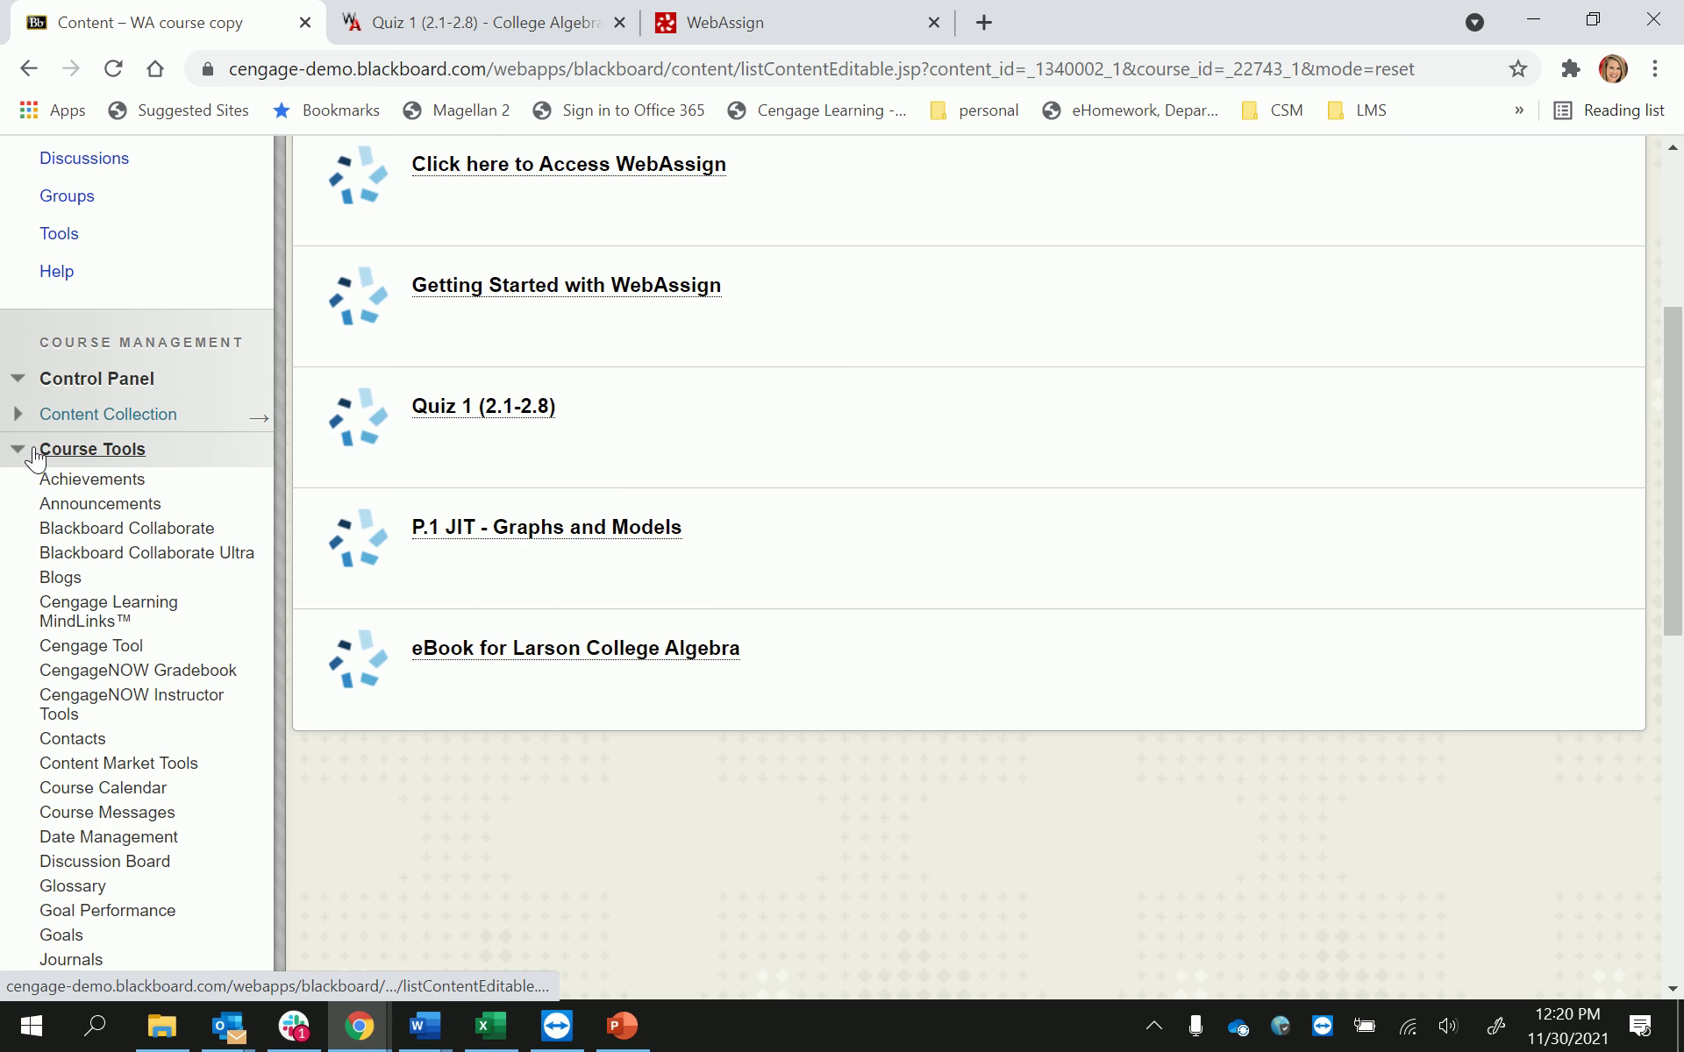
left_click(16, 452)
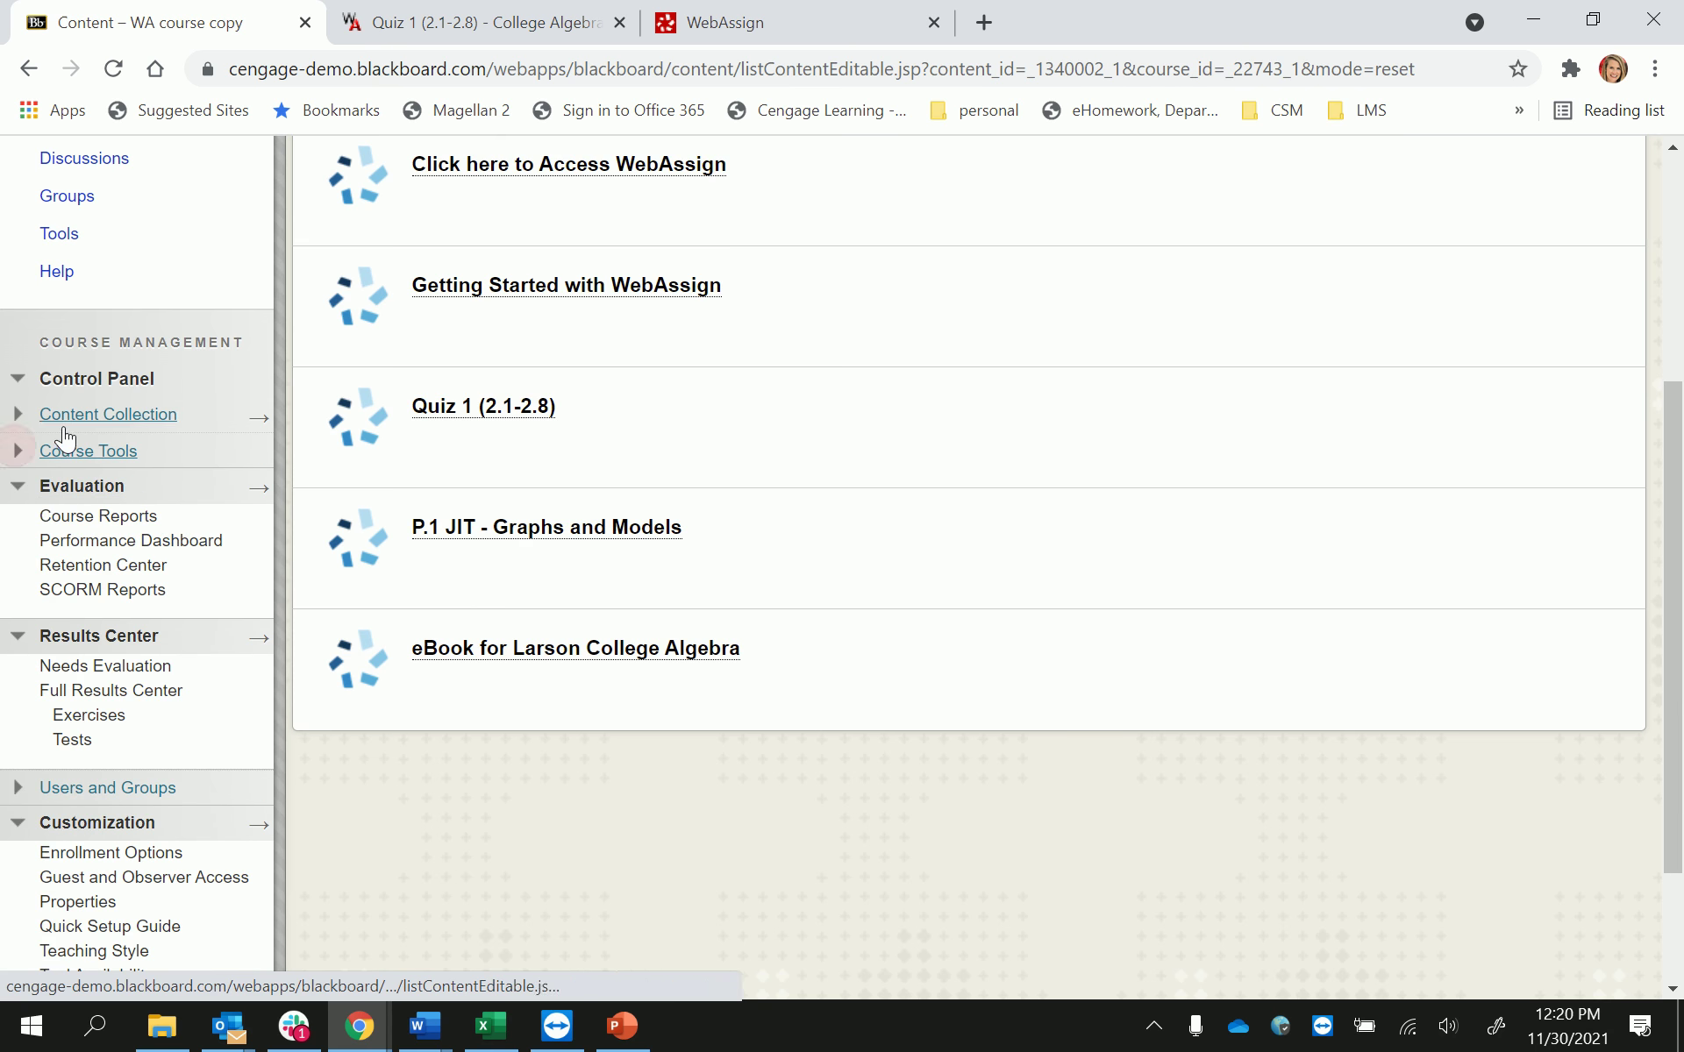
left_click(16, 489)
left_click(17, 523)
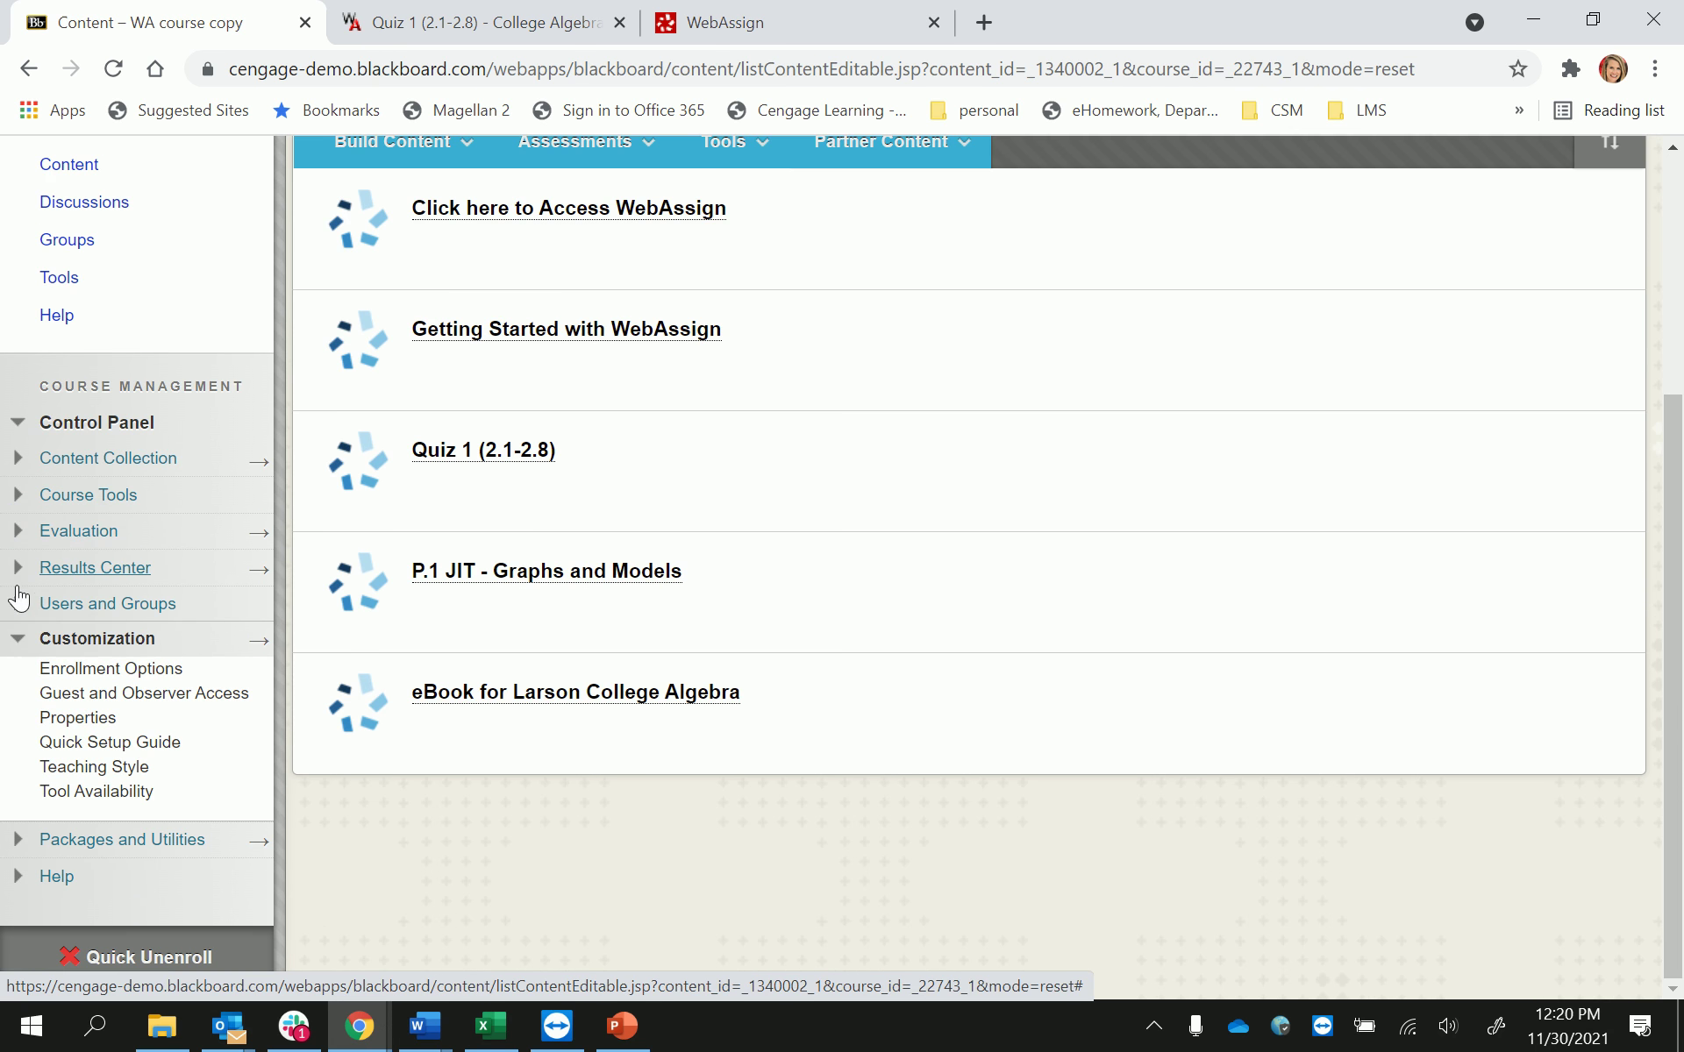
left_click(20, 643)
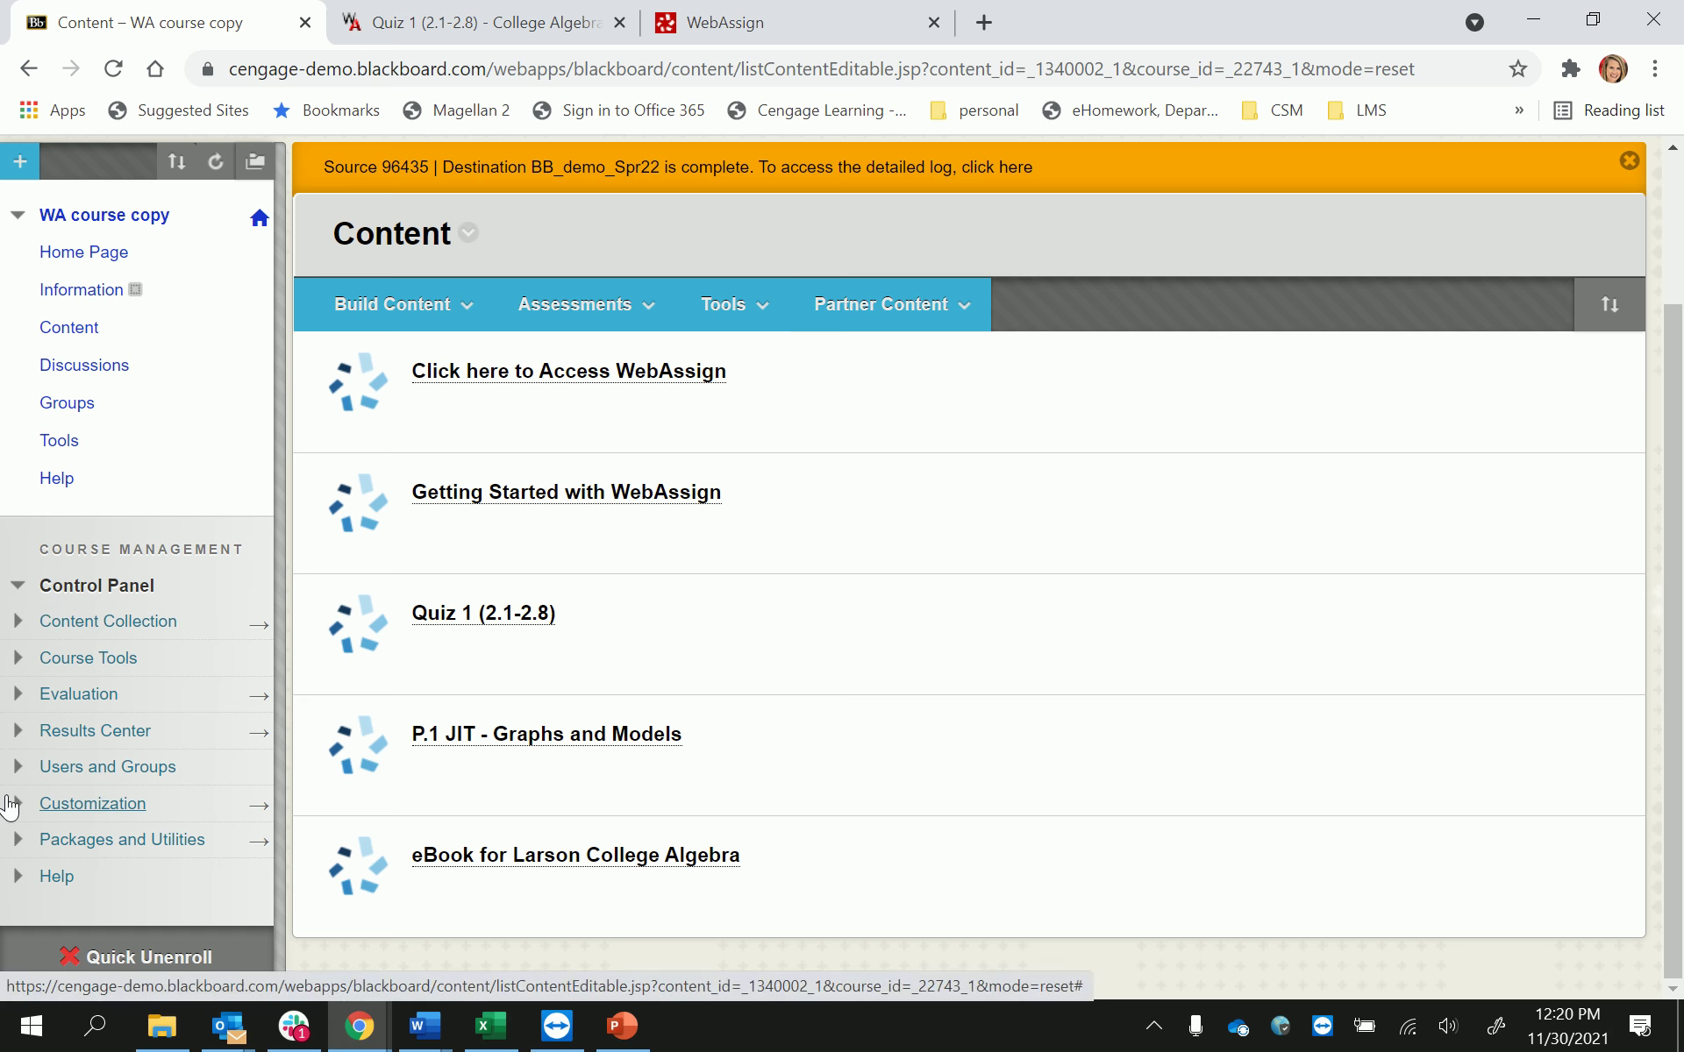
Make the WebAssign tool unavailable in the course's Tool Availability settings and submit the change.
left_click(19, 802)
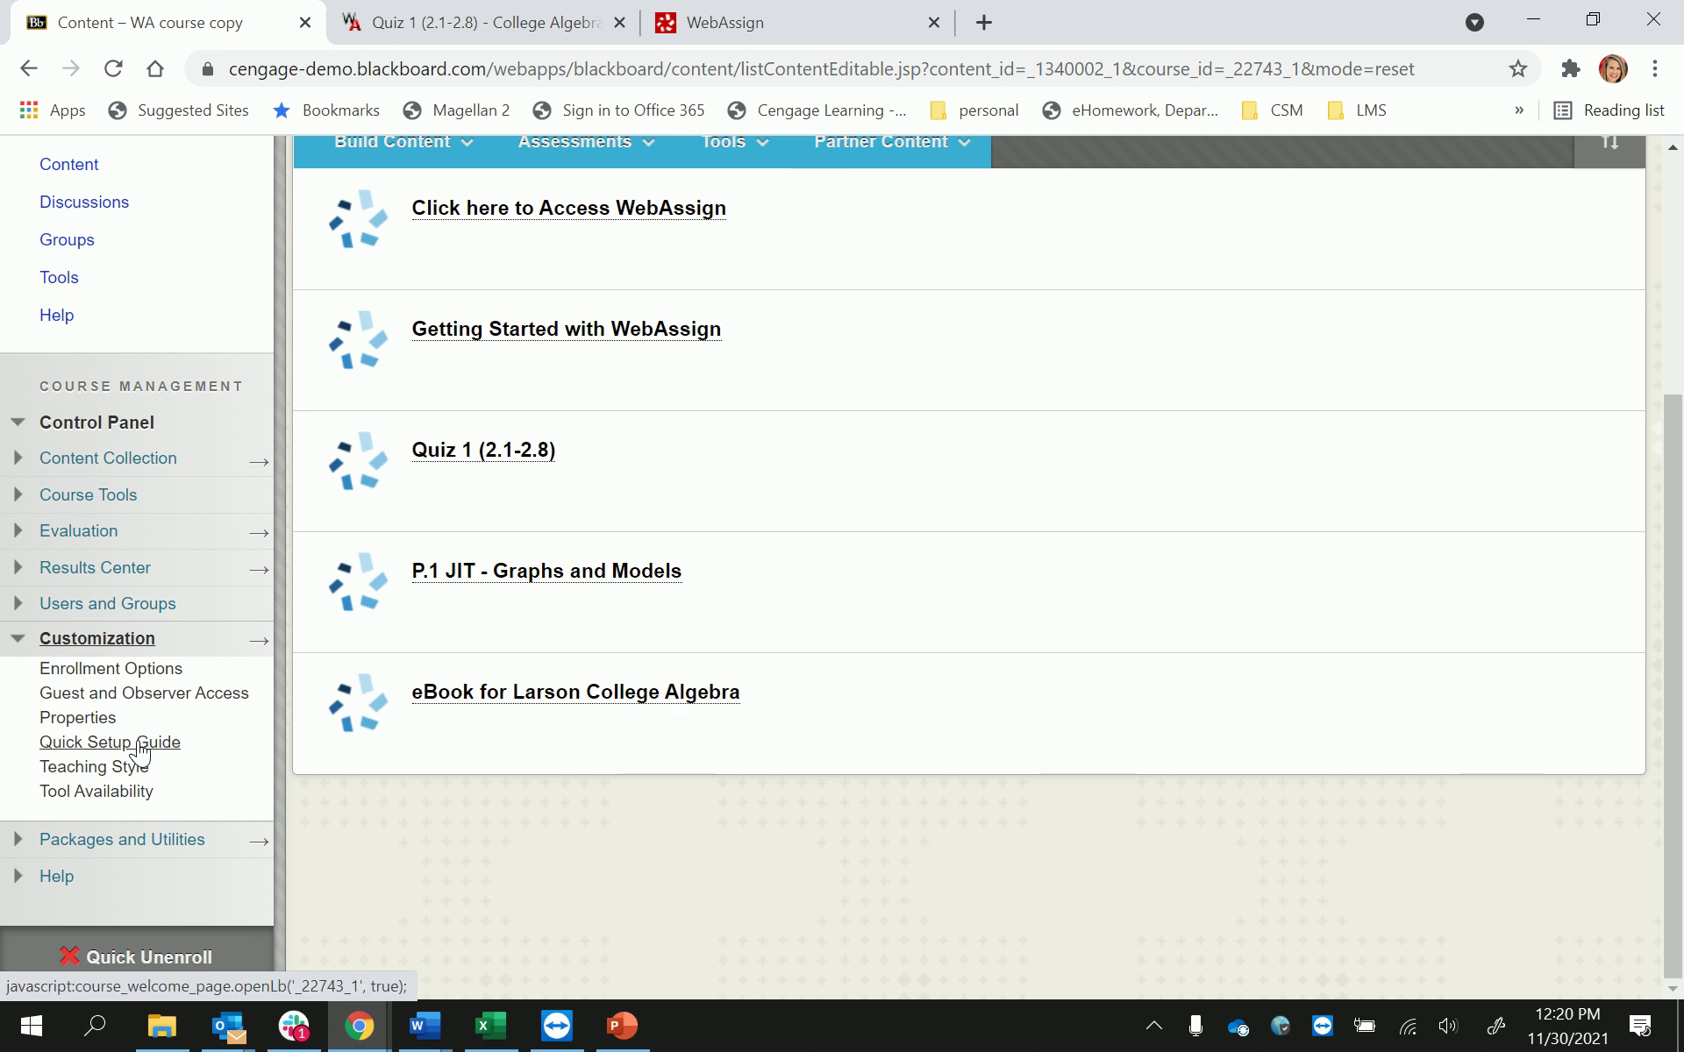
left_click(120, 798)
scroll(1036, 656, "down", 3)
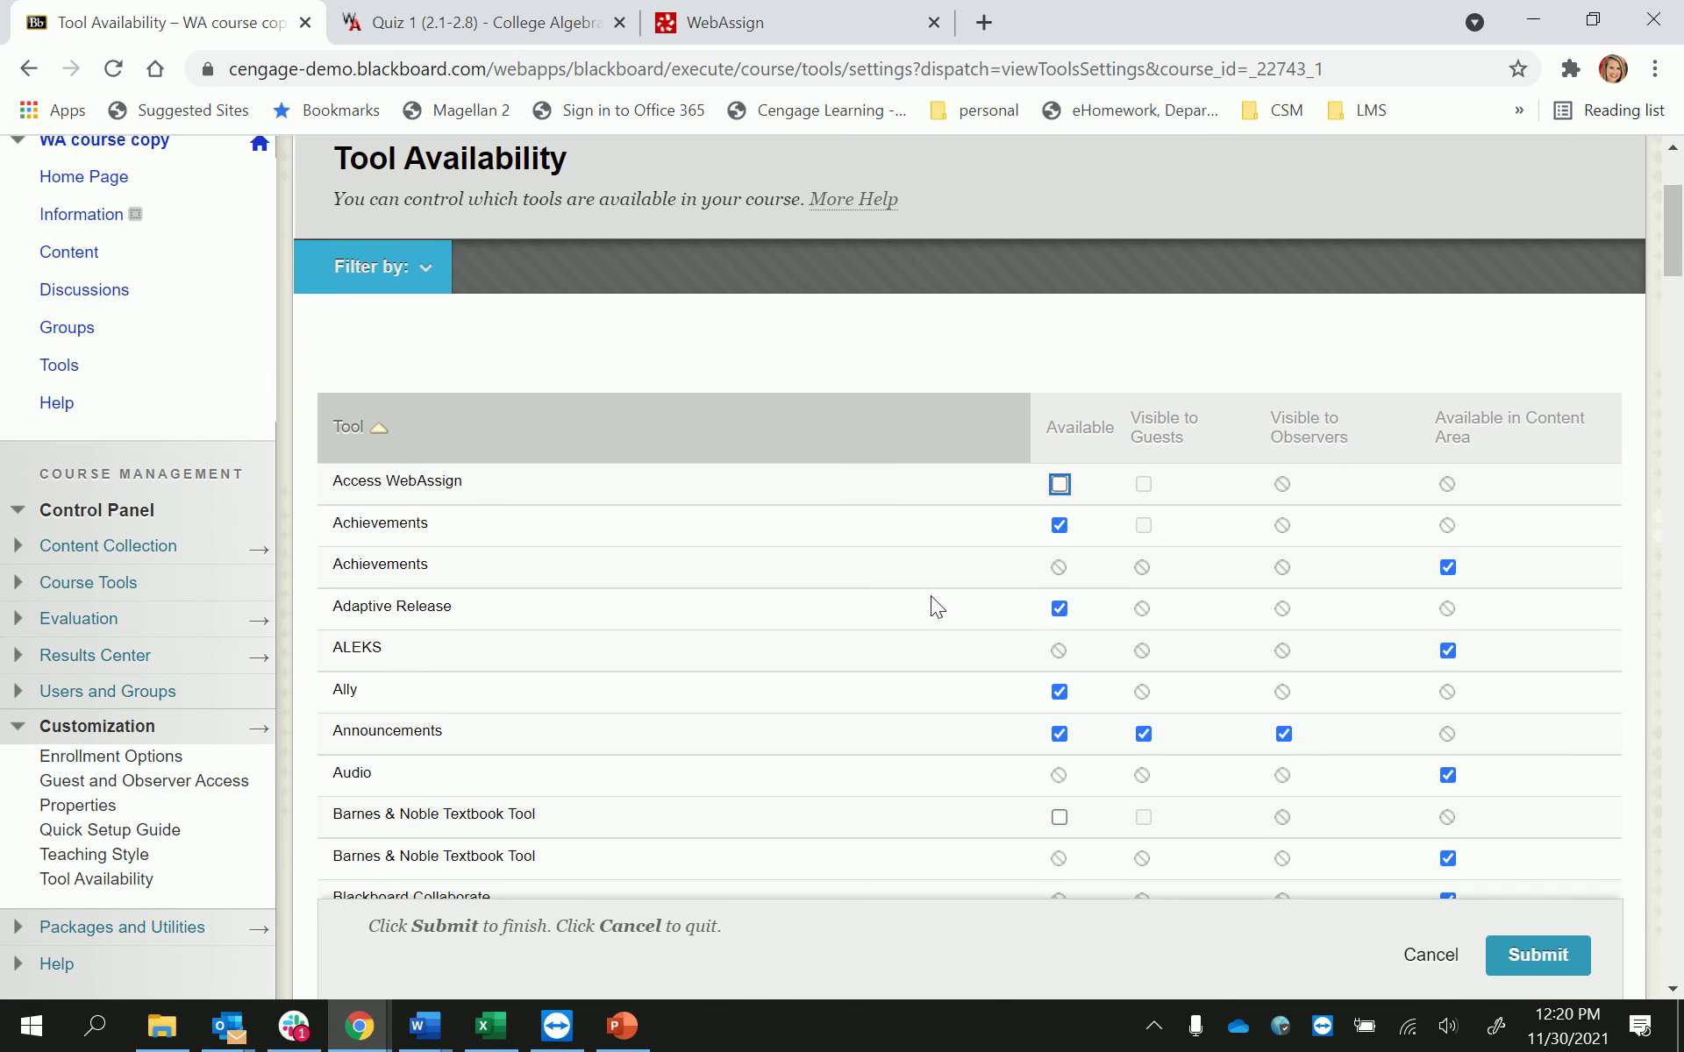
scroll(936, 605, "down", 20)
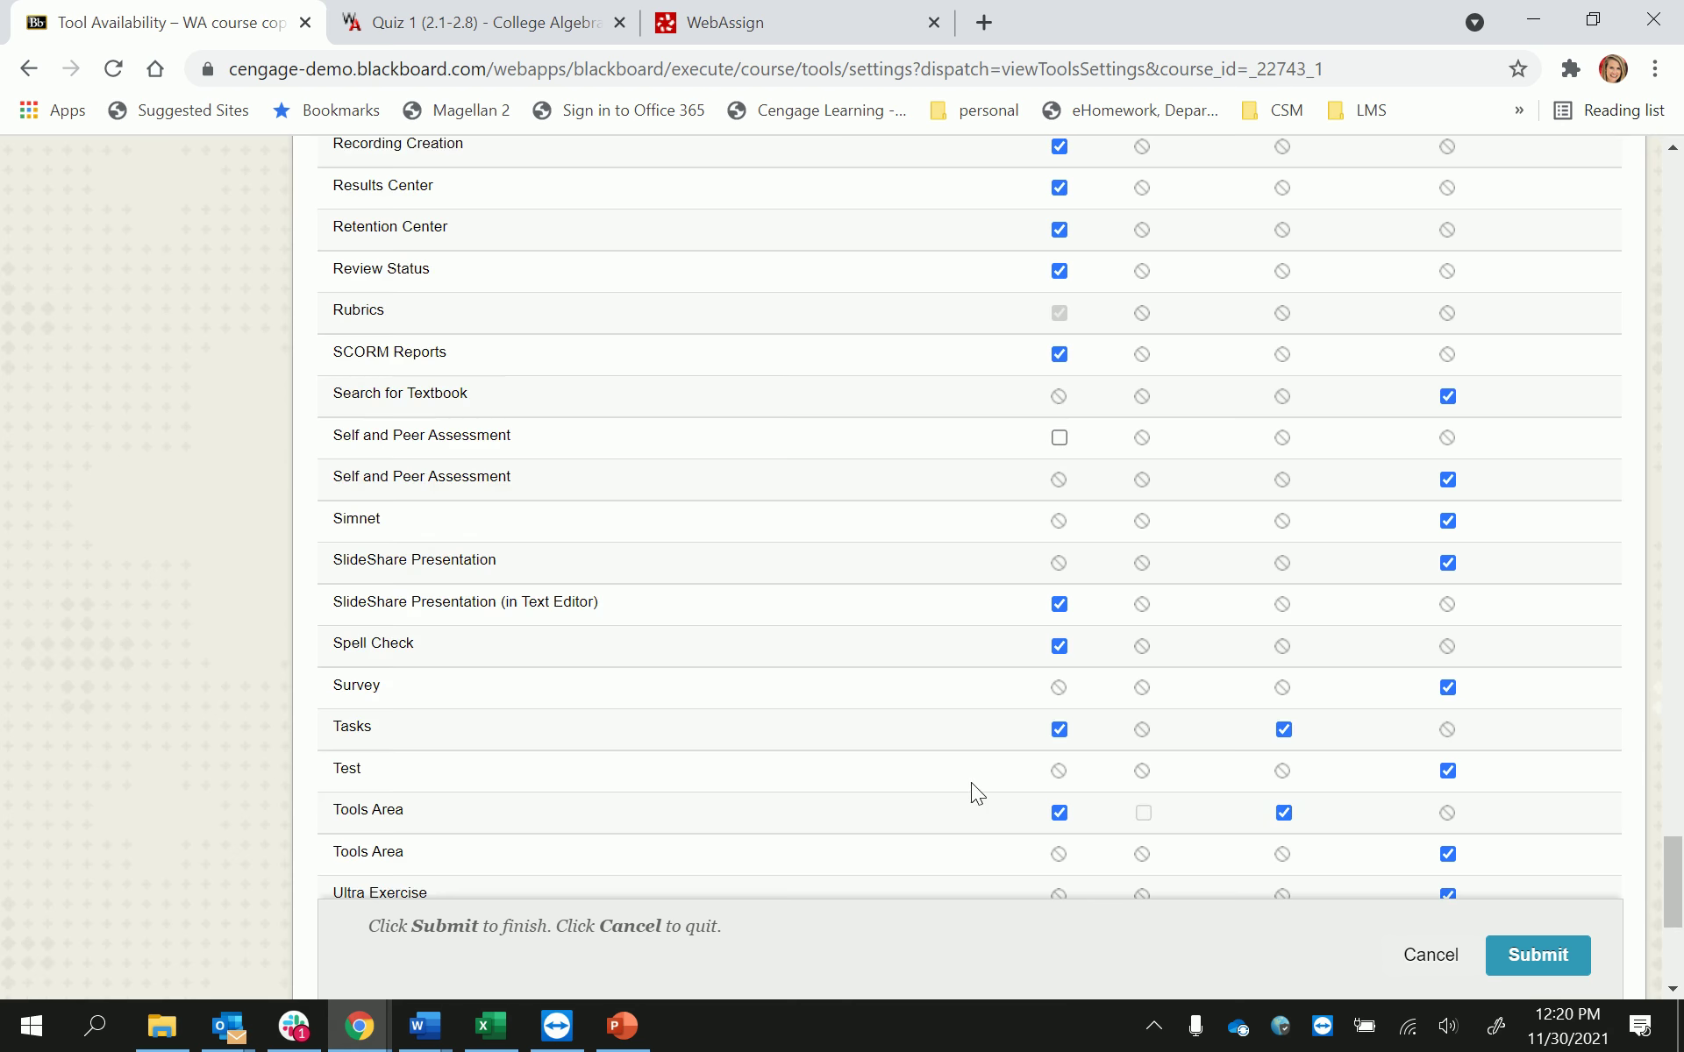
scroll(970, 783, "down", 5)
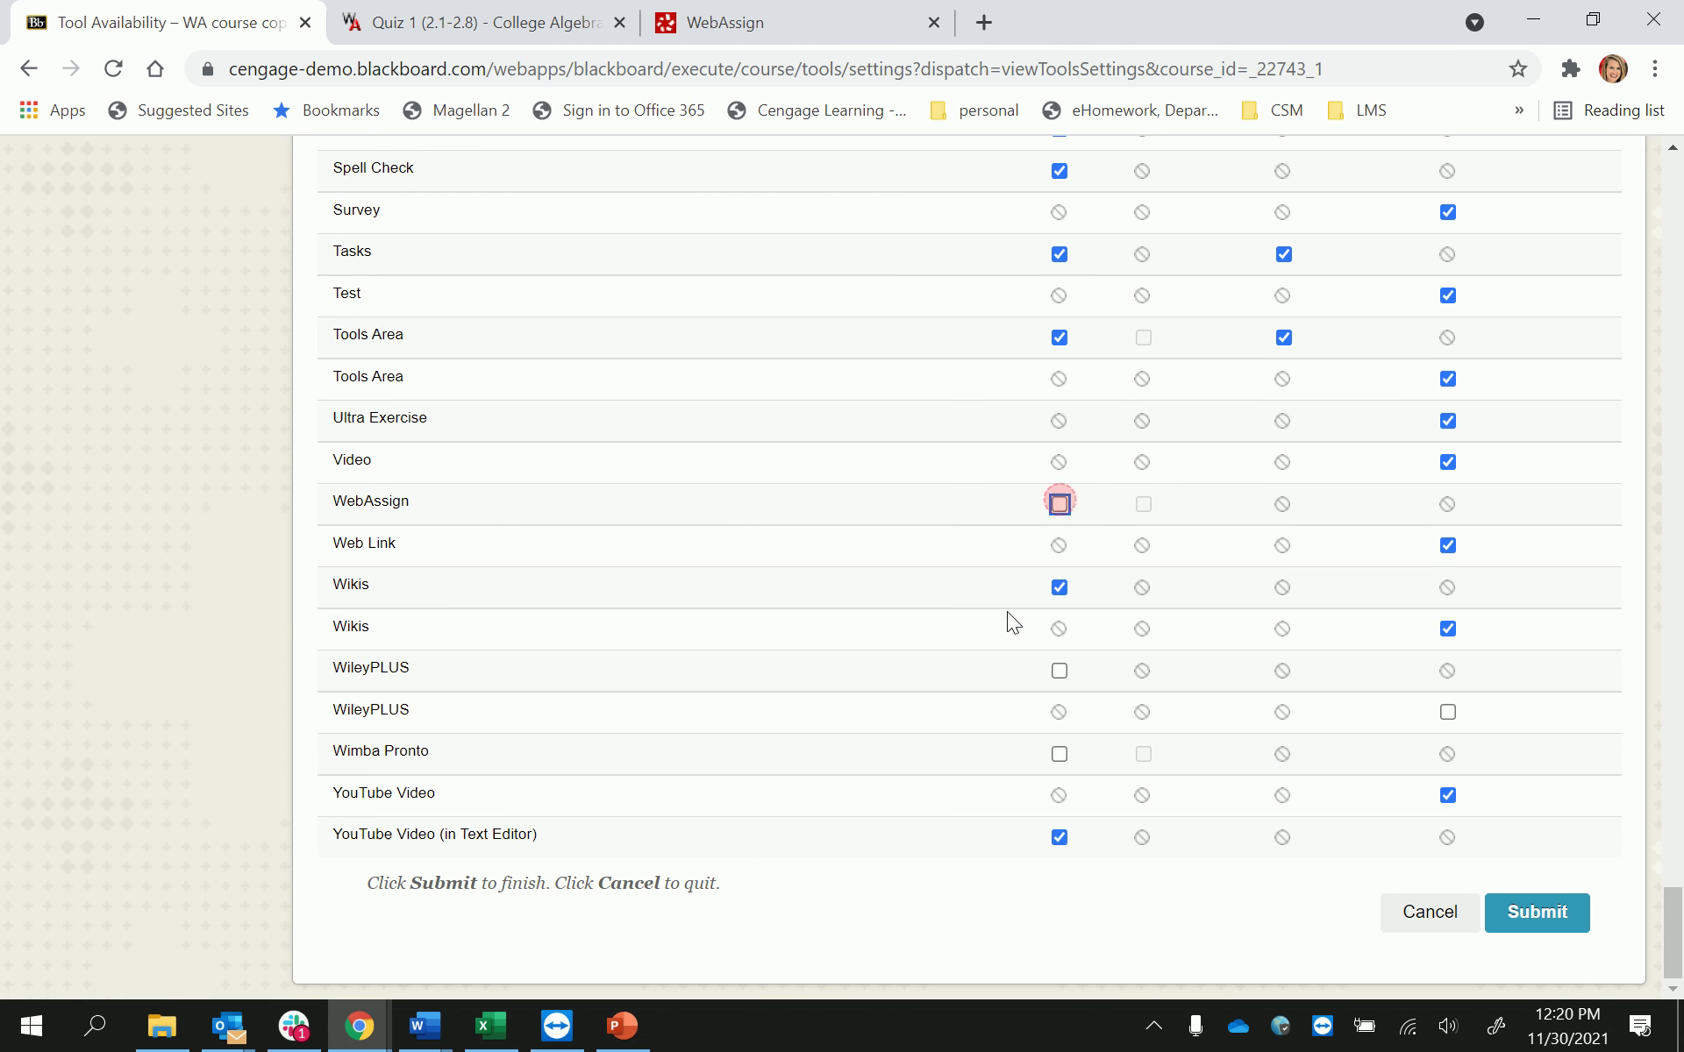
left_click(1060, 506)
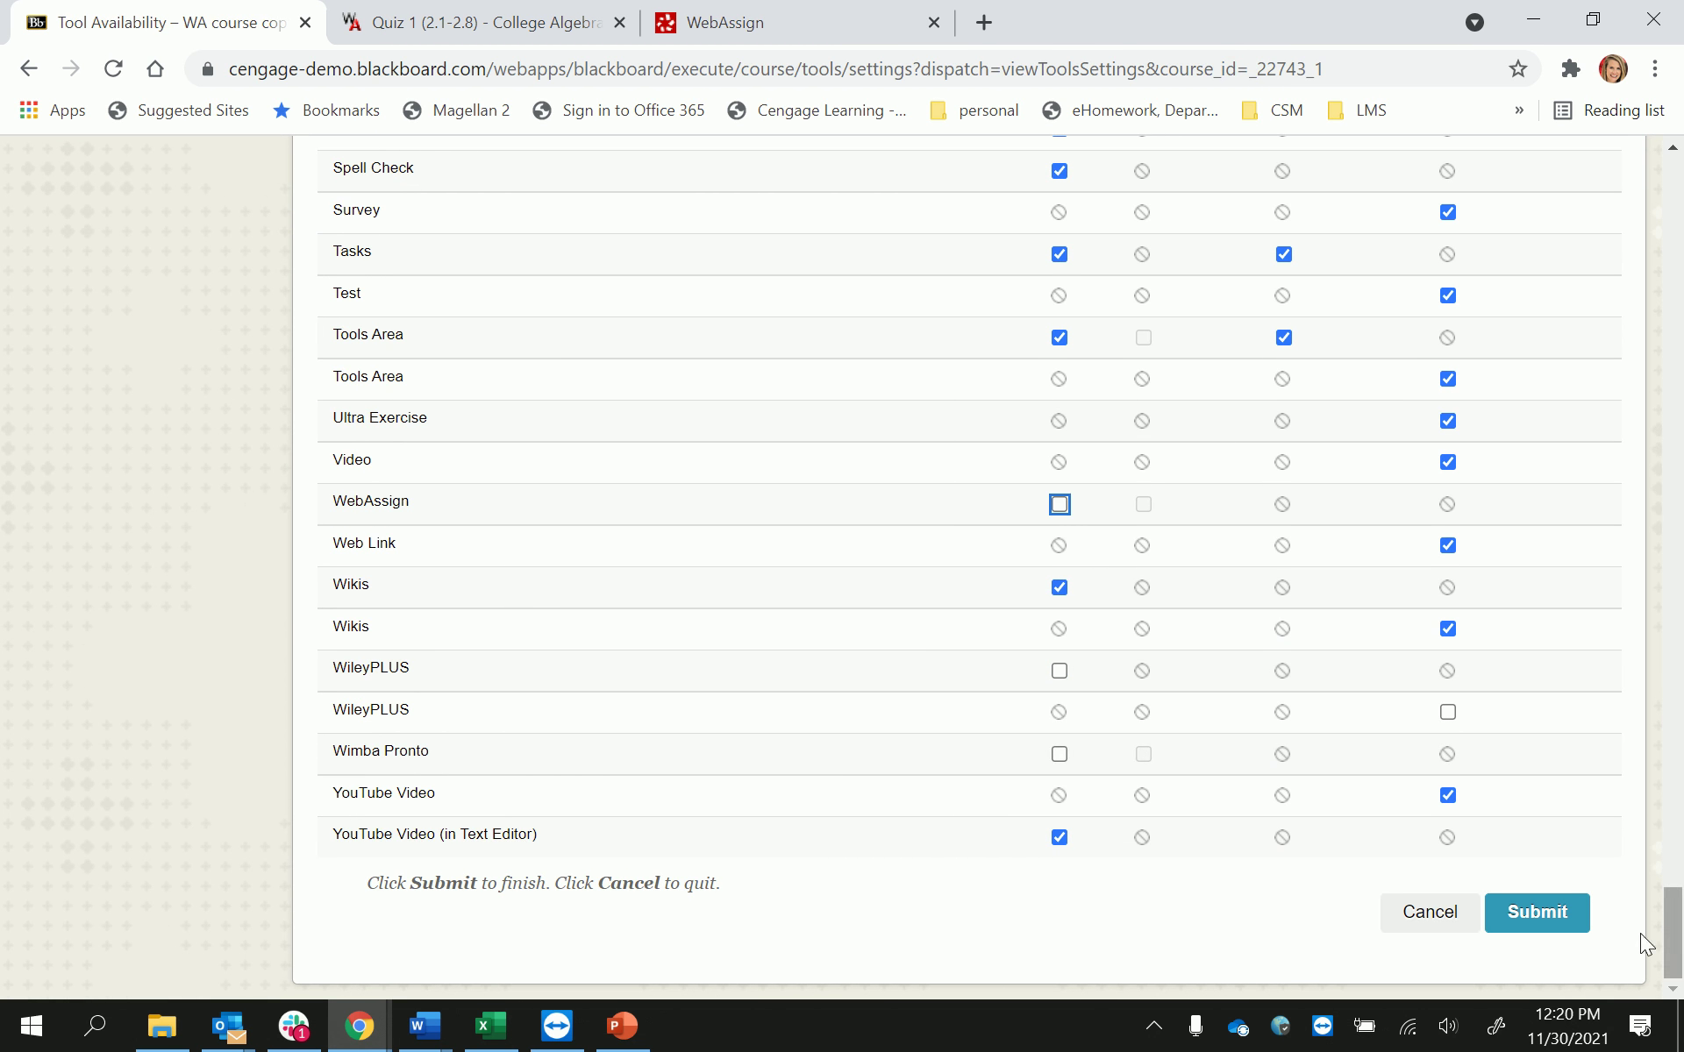
left_click(1549, 915)
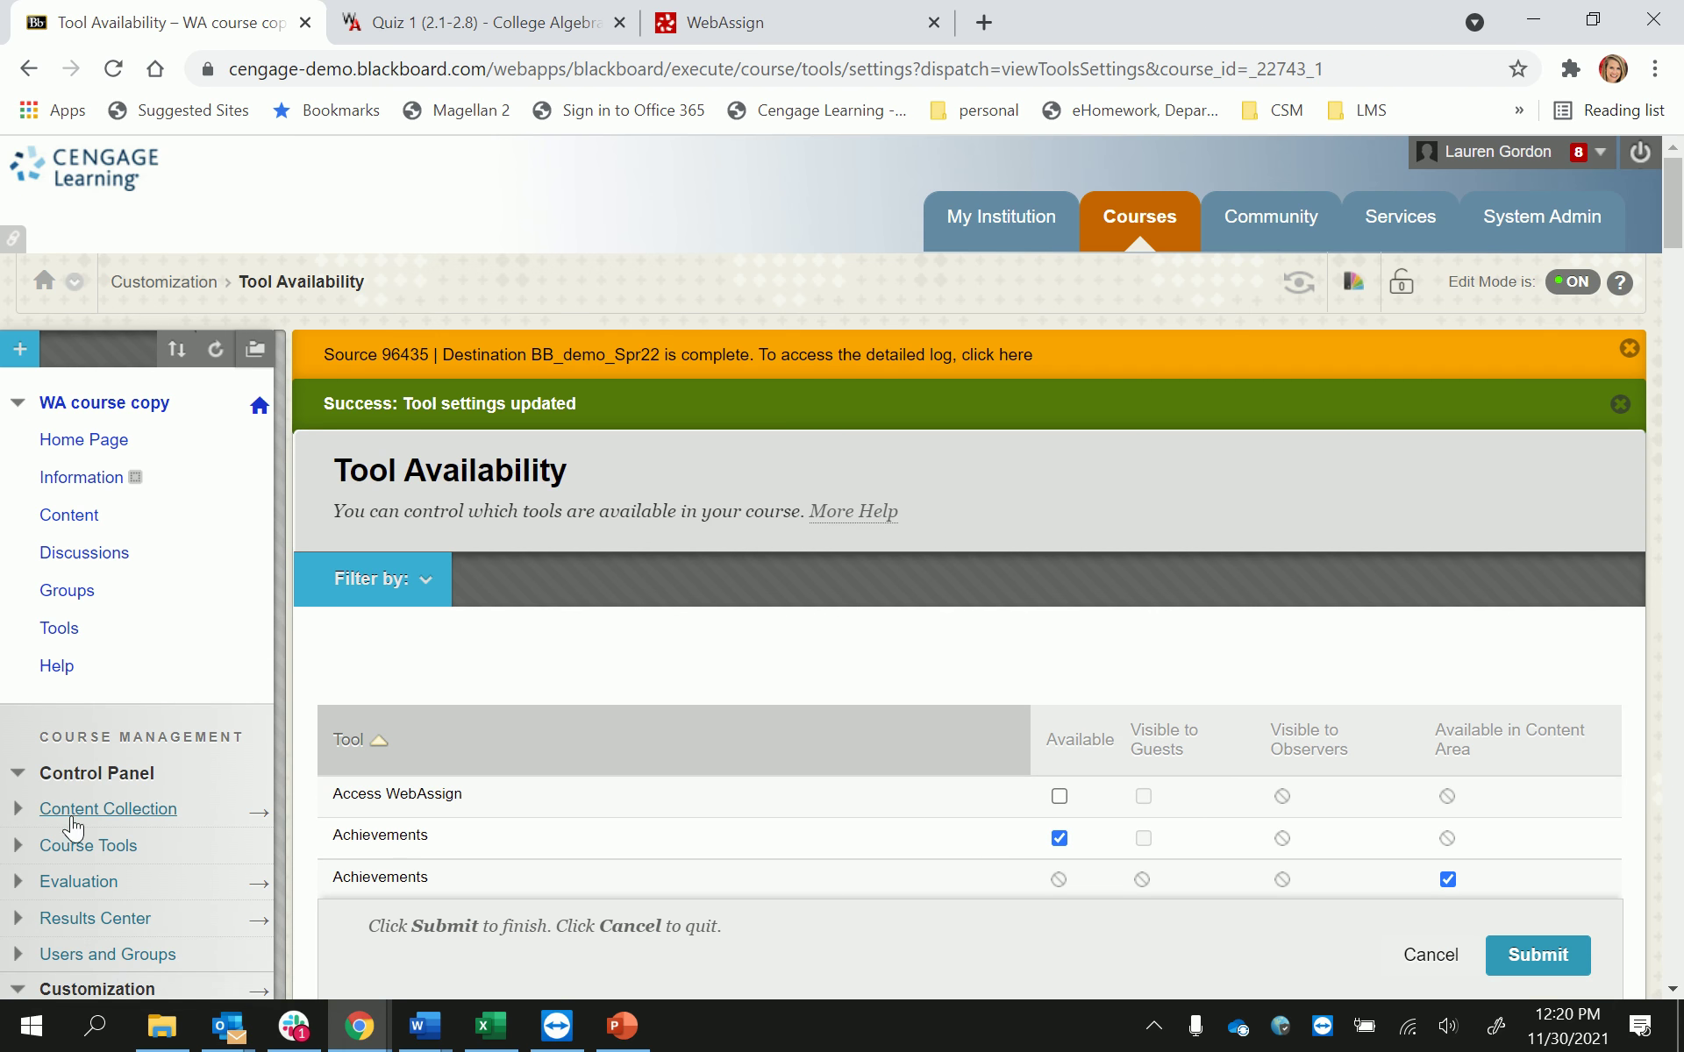
scroll(64, 802, "down", 3)
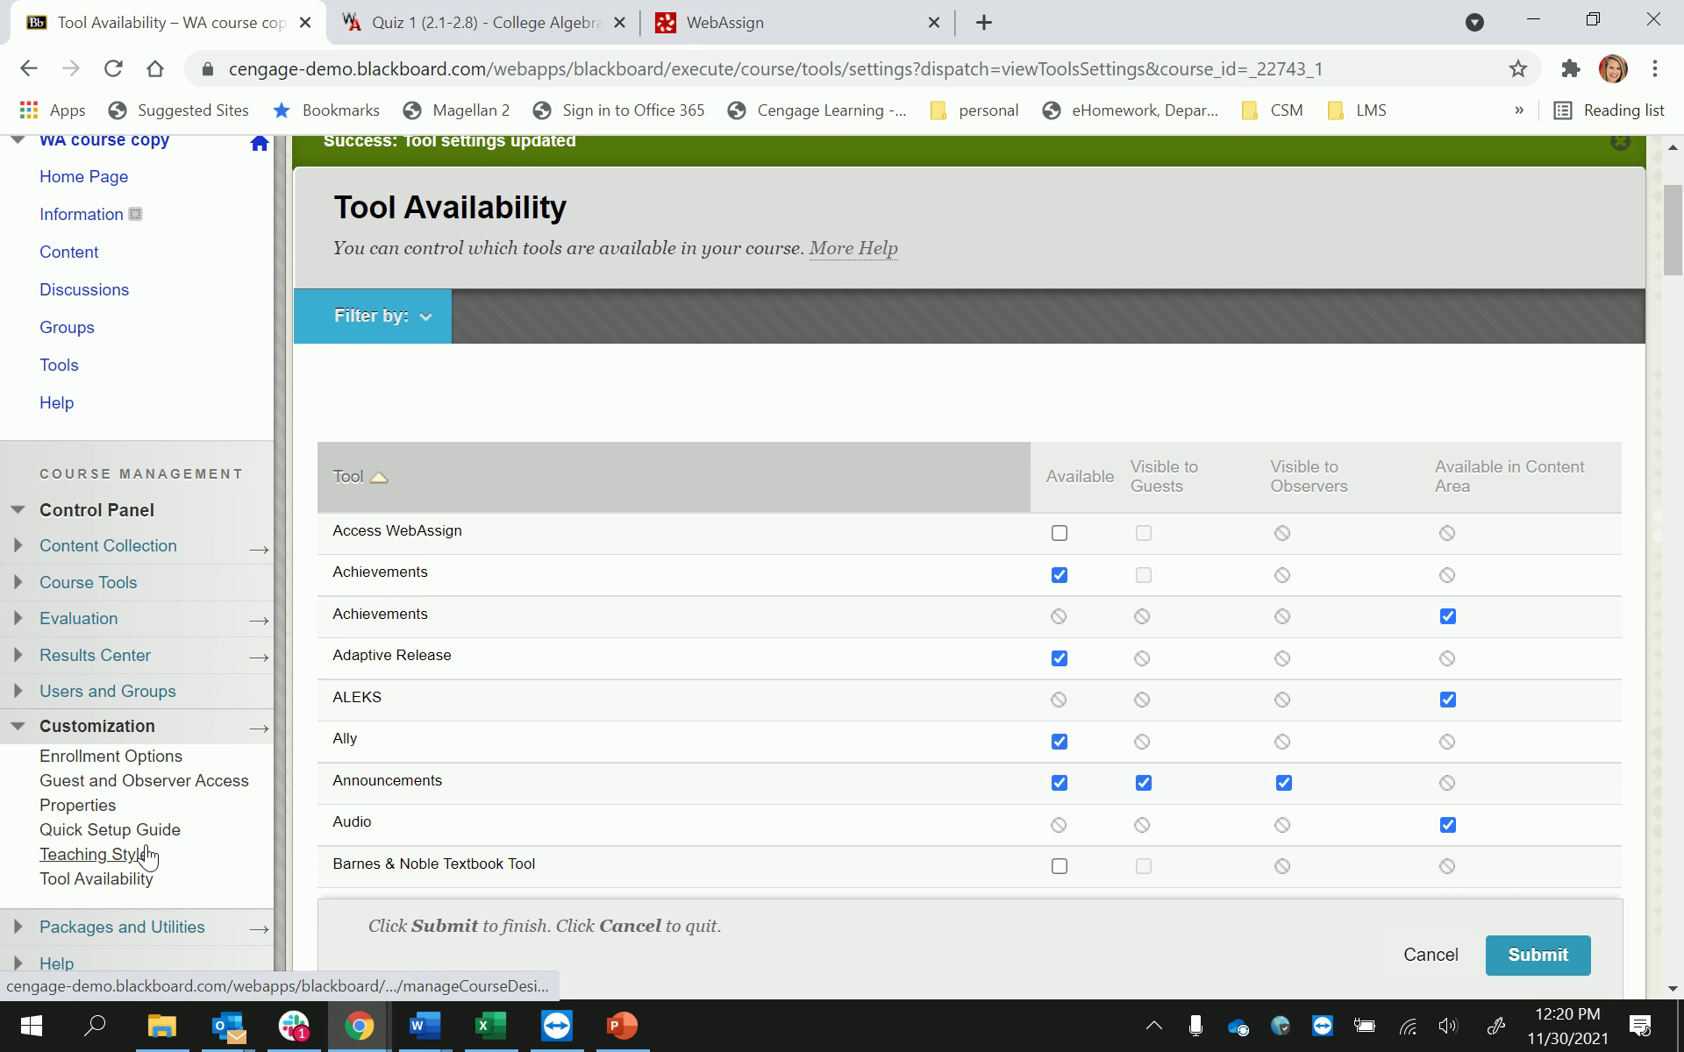
scroll(143, 851, "up", 3)
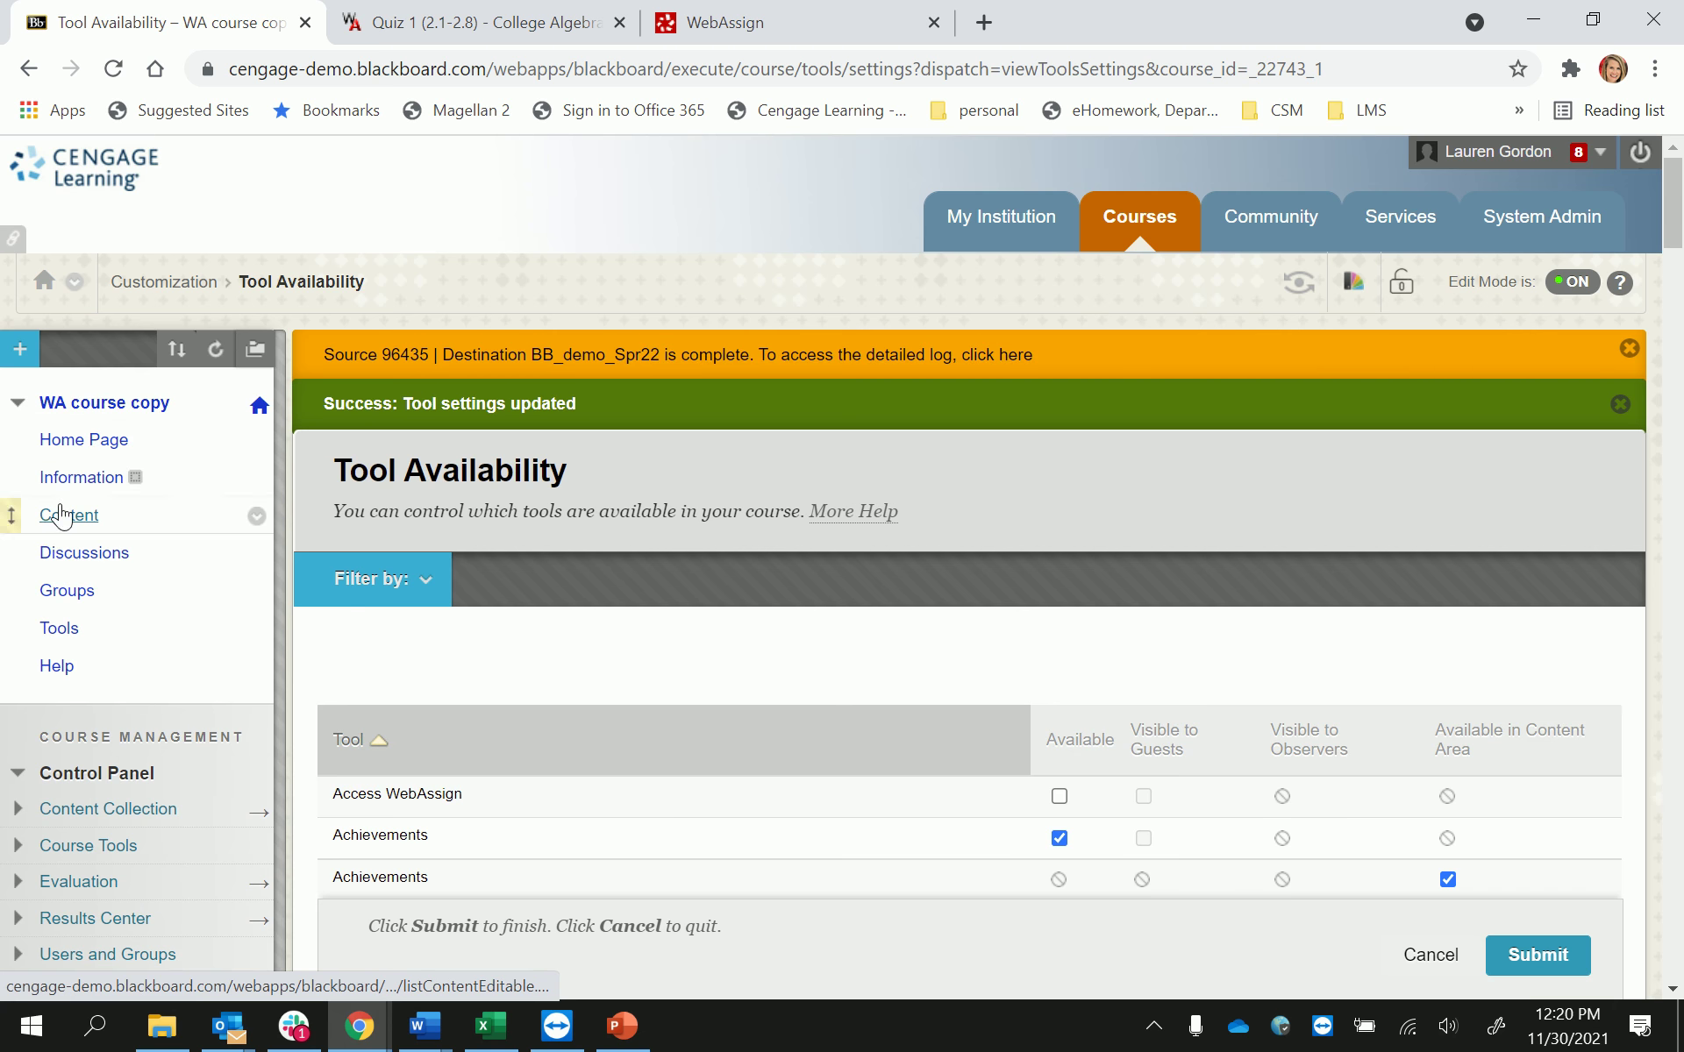